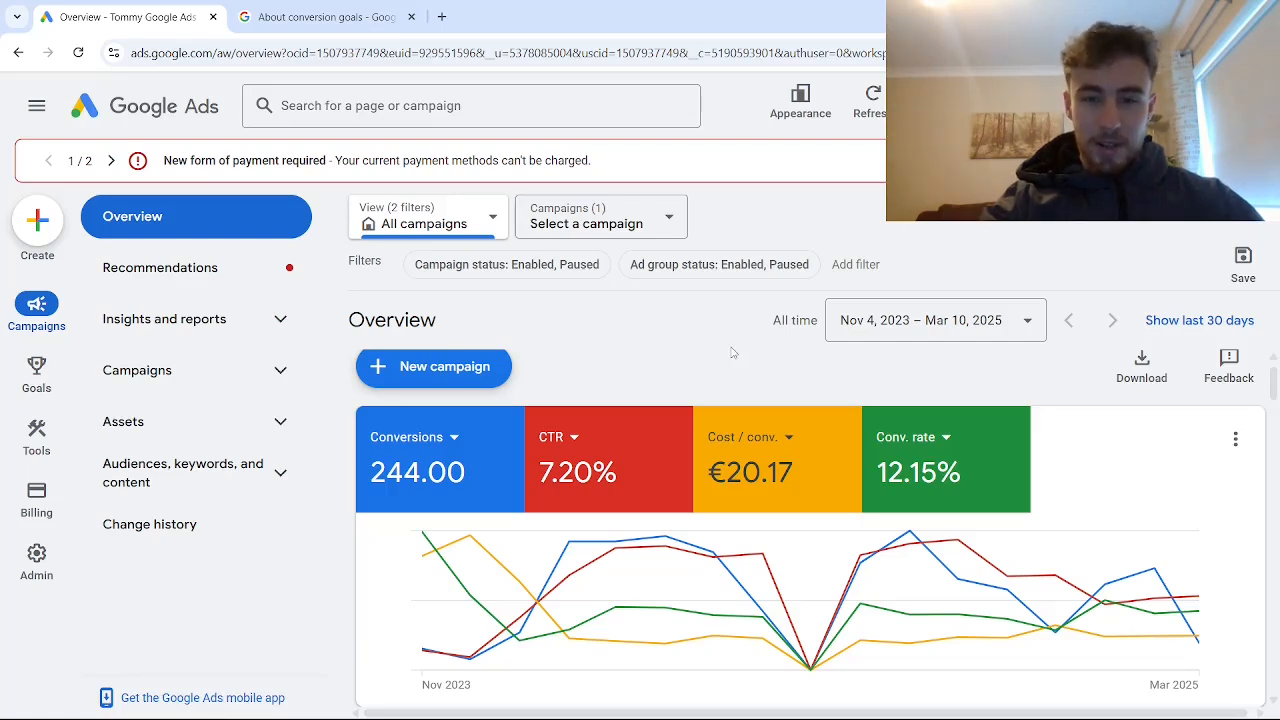
Consult the help article on conversion goals, highlight "Actions that you want your customers to take", and return to the ads account.
{"action": "key", "text": "ctrl+Tab"}
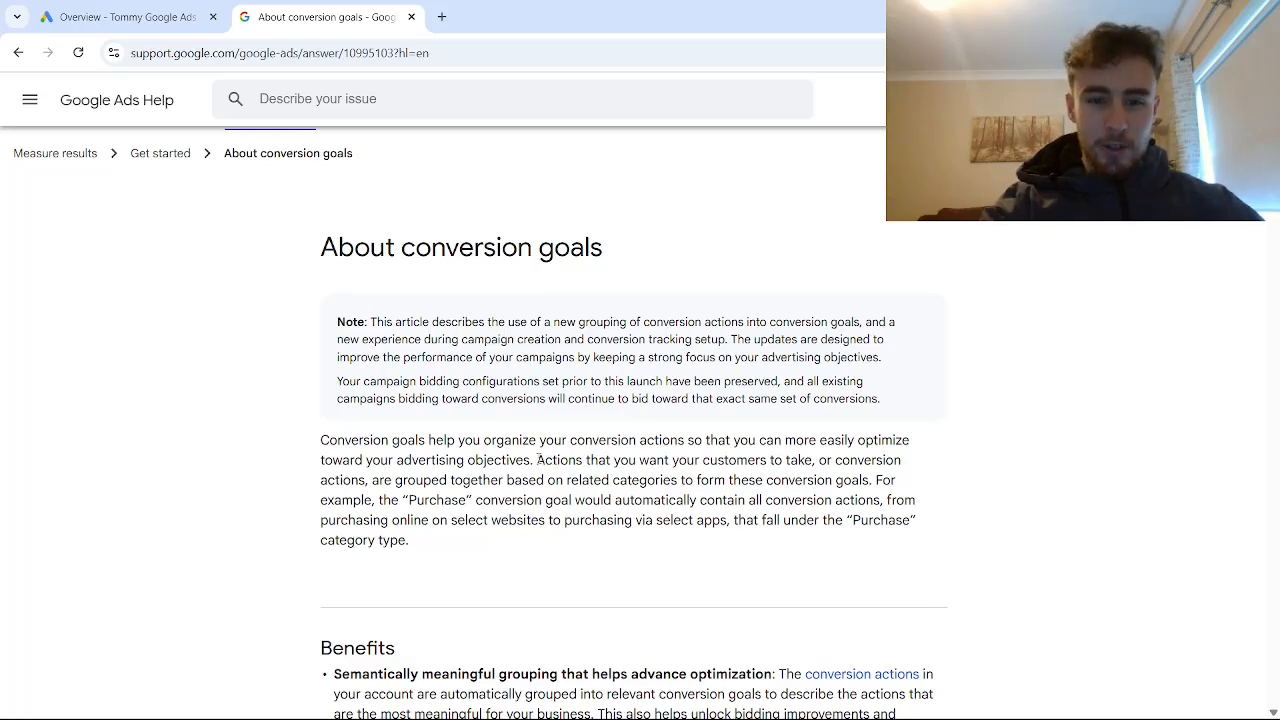
{"action": "left_click_drag", "start_coordinate": [538, 460], "coordinate": [816, 463]}
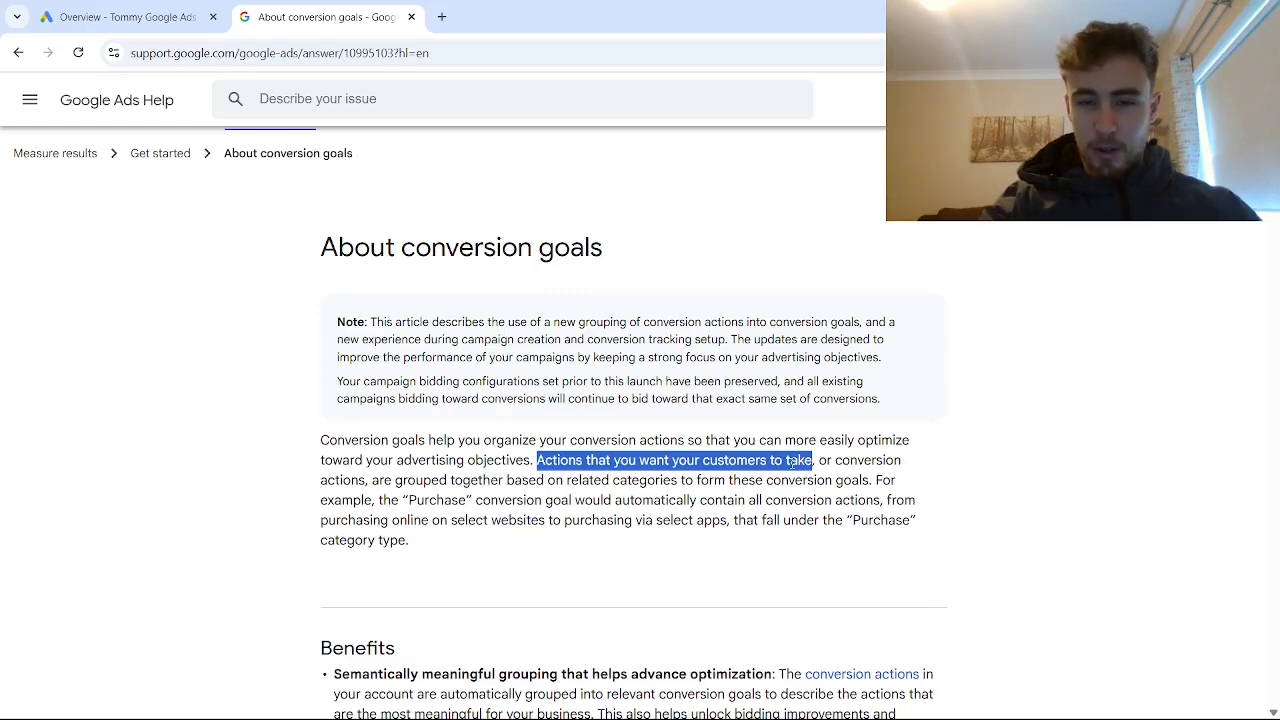
{"action": "left_click", "coordinate": [128, 17]}
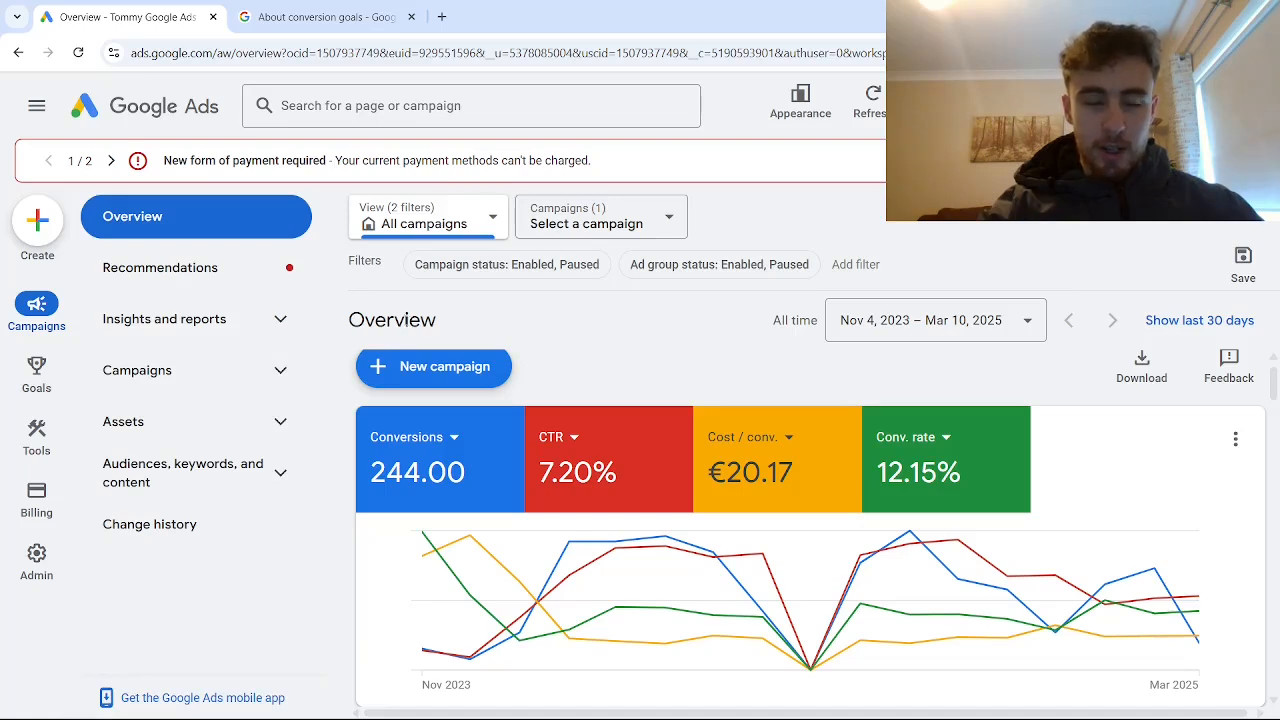
Open the conversions summary and inspect the Submit lead form goal's action optimization and account-default settings.
{"action": "mouse_move", "coordinate": [35, 365]}
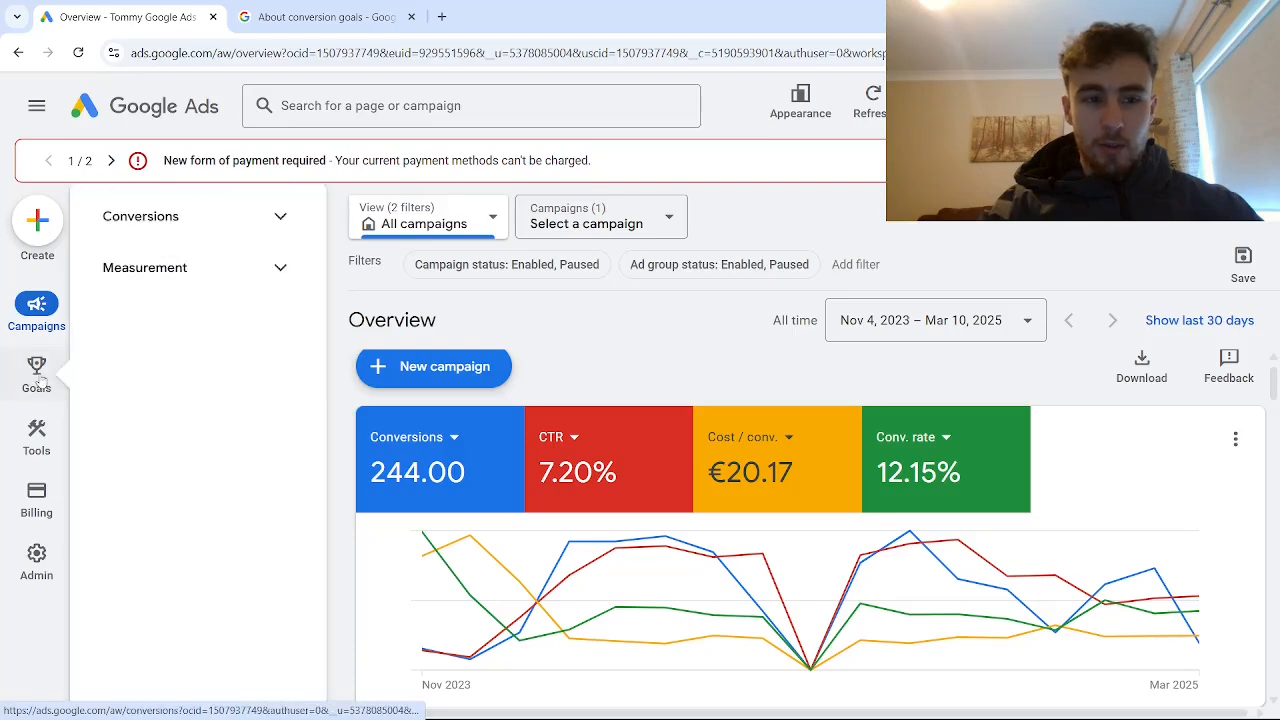
{"action": "left_click", "coordinate": [35, 372]}
{"action": "left_click", "coordinate": [170, 222]}
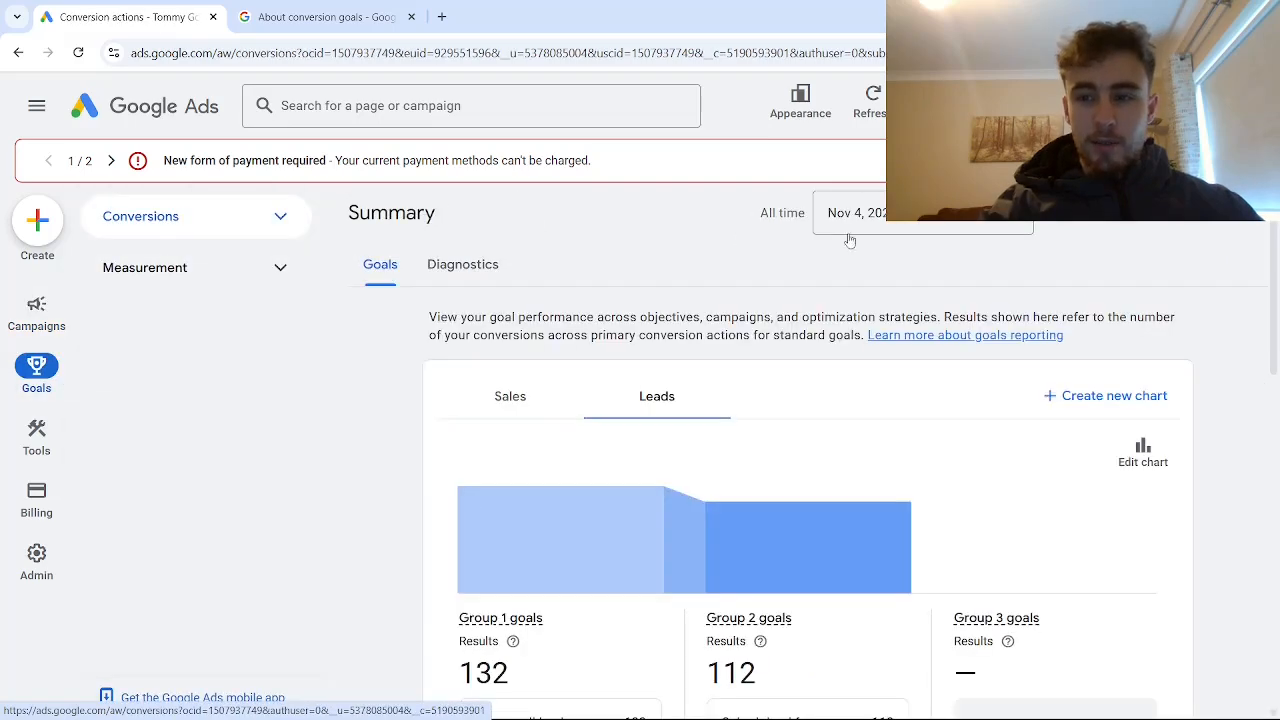
{"action": "left_click_drag", "start_coordinate": [1275, 237], "coordinate": [1258, 466]}
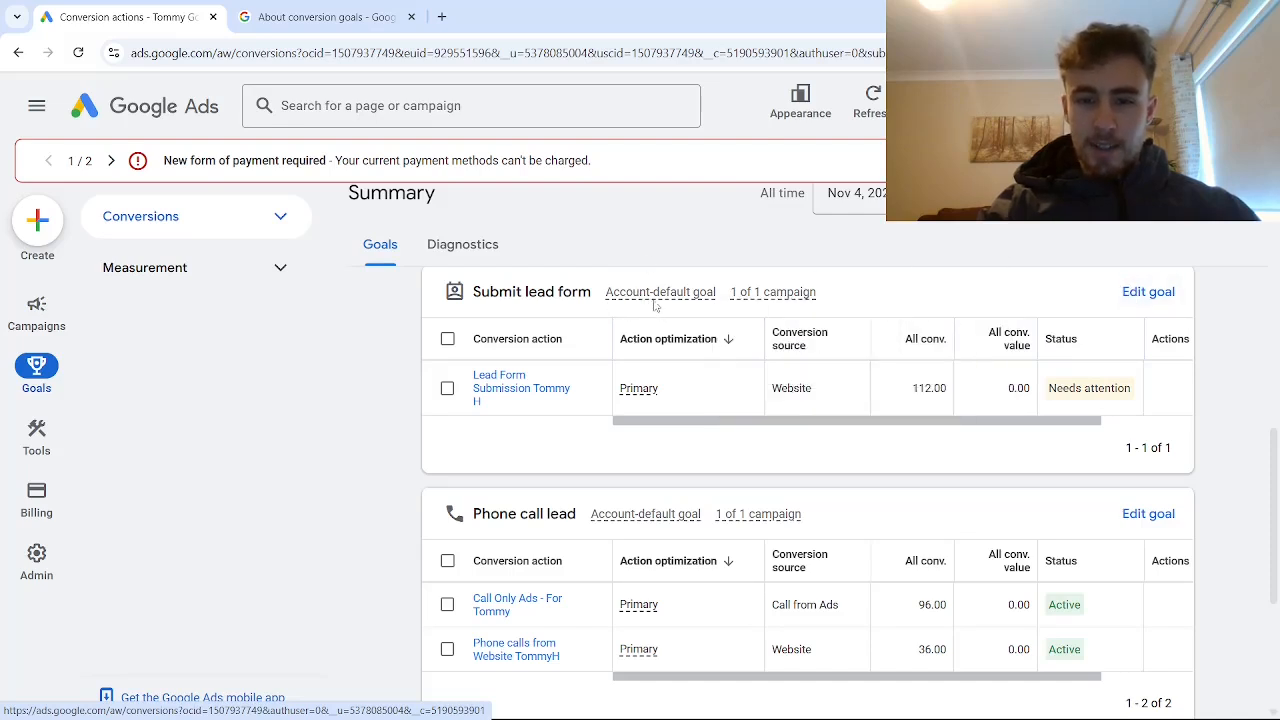
{"action": "mouse_move", "coordinate": [640, 392]}
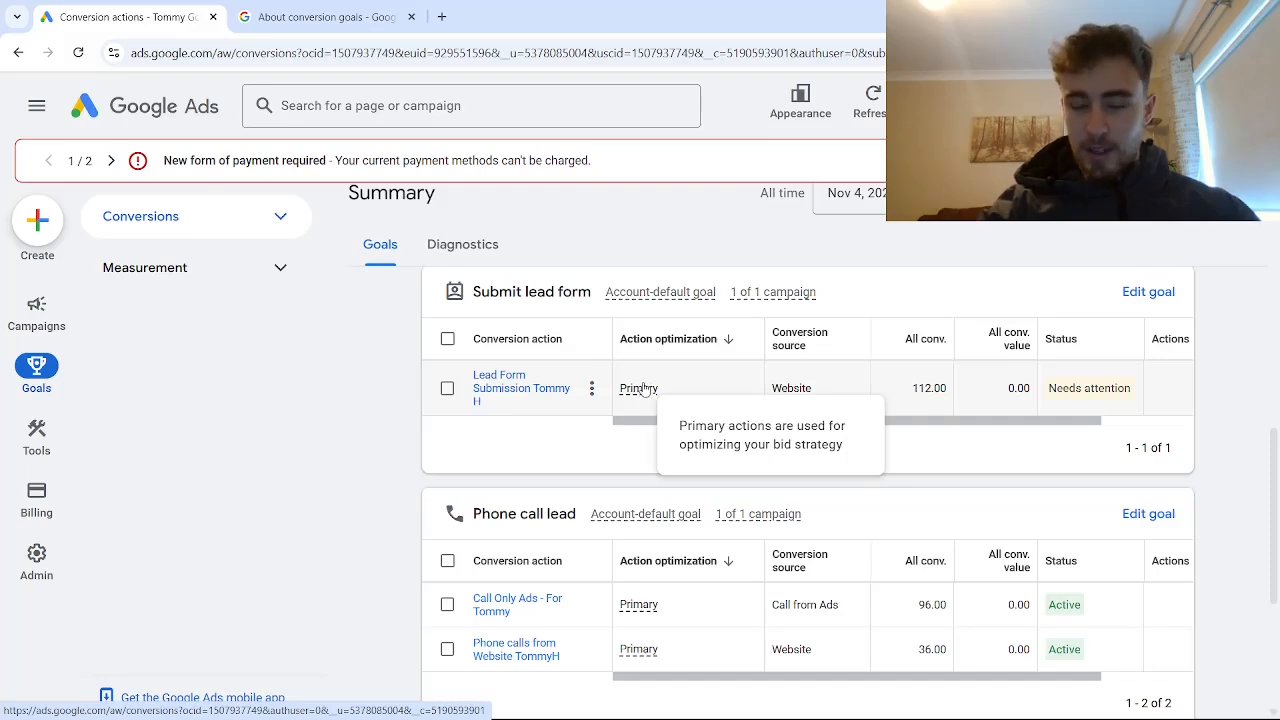
{"action": "left_click", "coordinate": [1147, 292]}
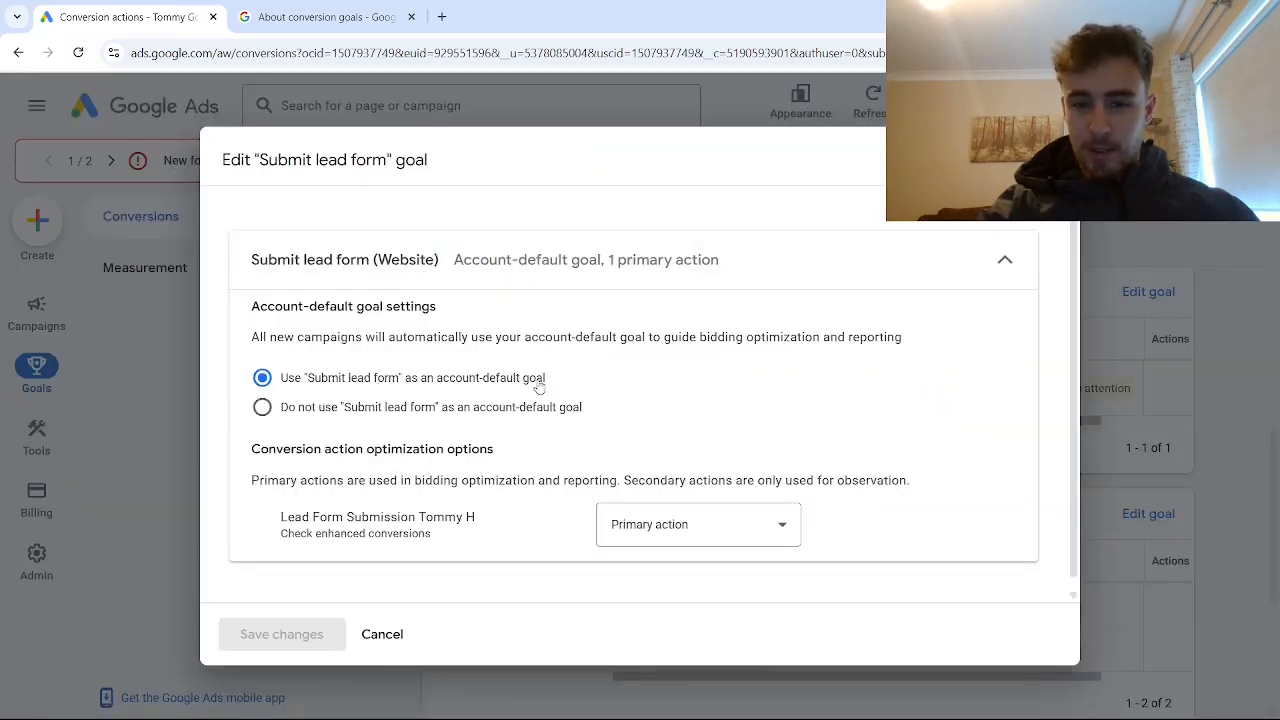
Examine the action optimization of the Submit lead form and Phone call lead conversion actions in the landscaping account.
{"action": "scroll", "coordinate": [520, 440], "scroll_direction": "down", "scroll_amount": 1}
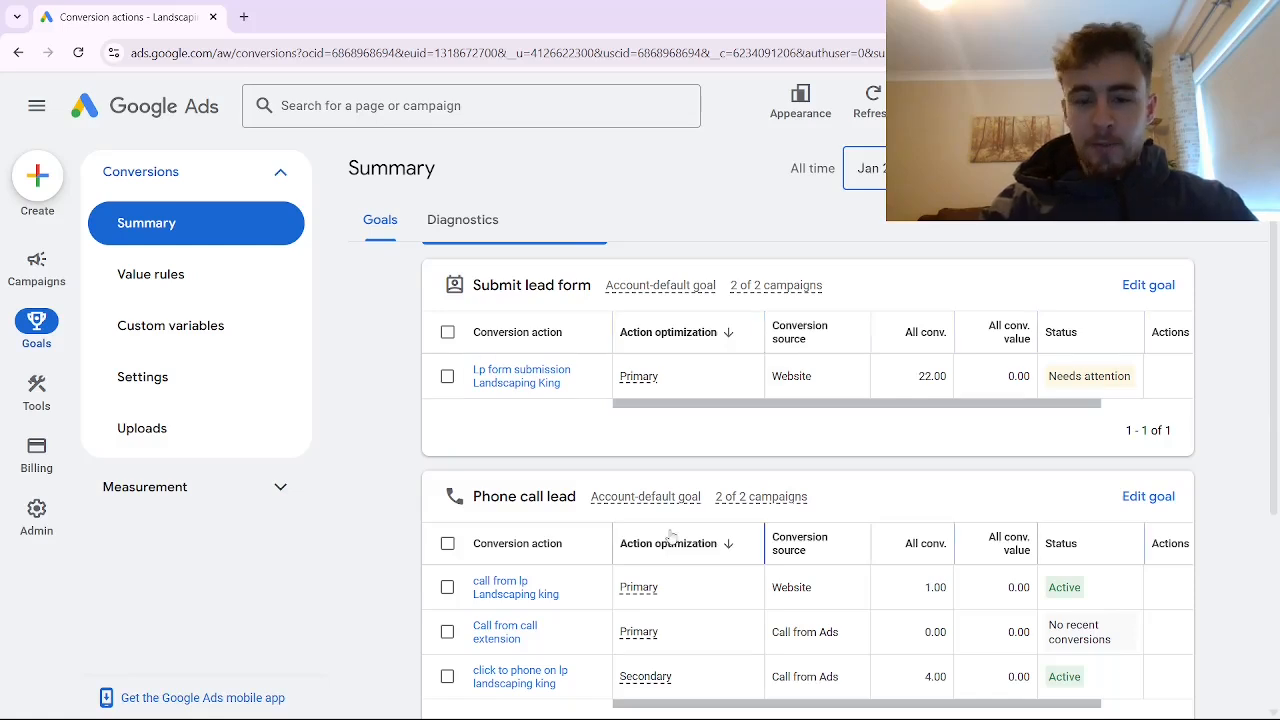
{"action": "scroll", "coordinate": [645, 570], "scroll_direction": "down", "scroll_amount": 1}
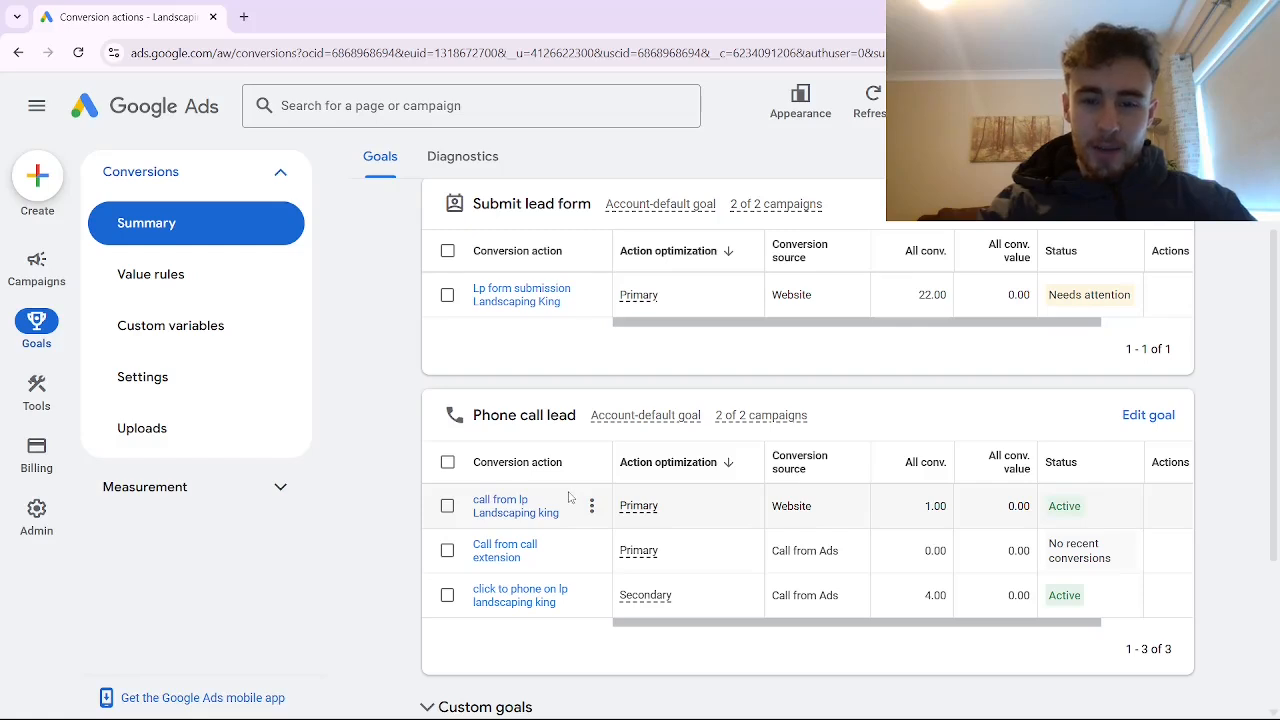
{"action": "mouse_move", "coordinate": [640, 608]}
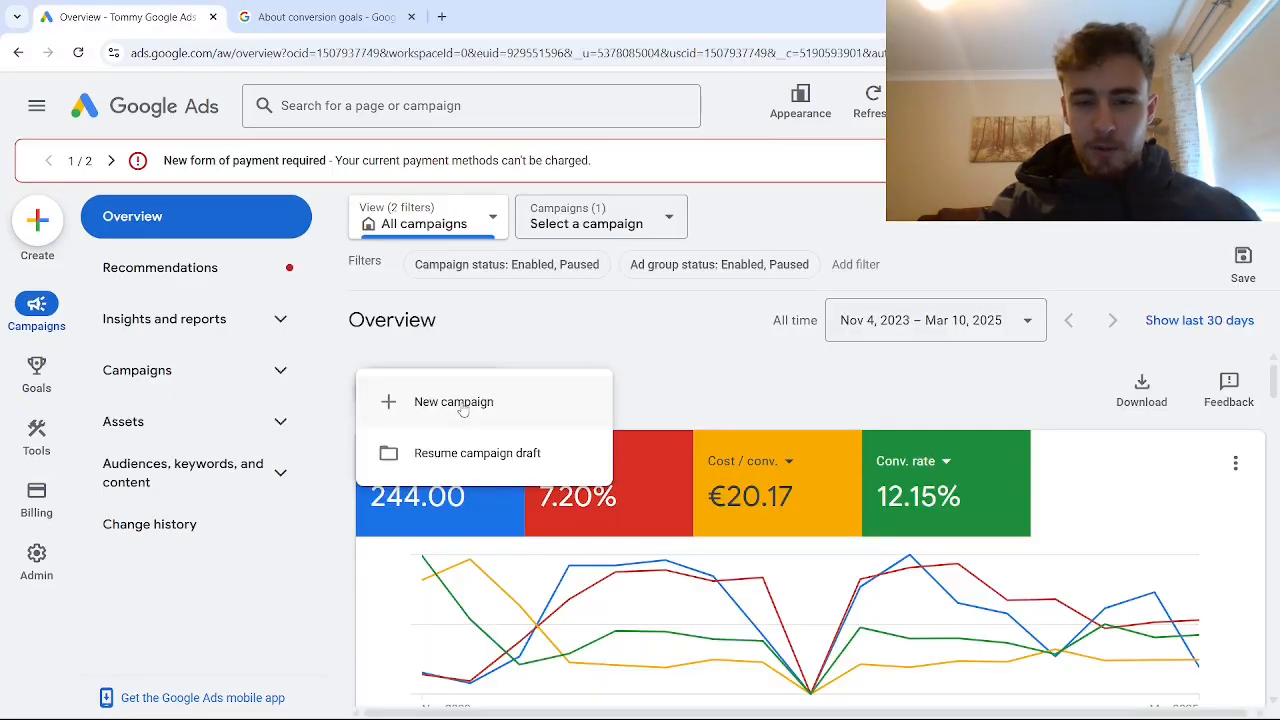
Start a new campaign with the Leads objective and accept its phone call and lead form conversion goals.
{"action": "left_click", "coordinate": [463, 405]}
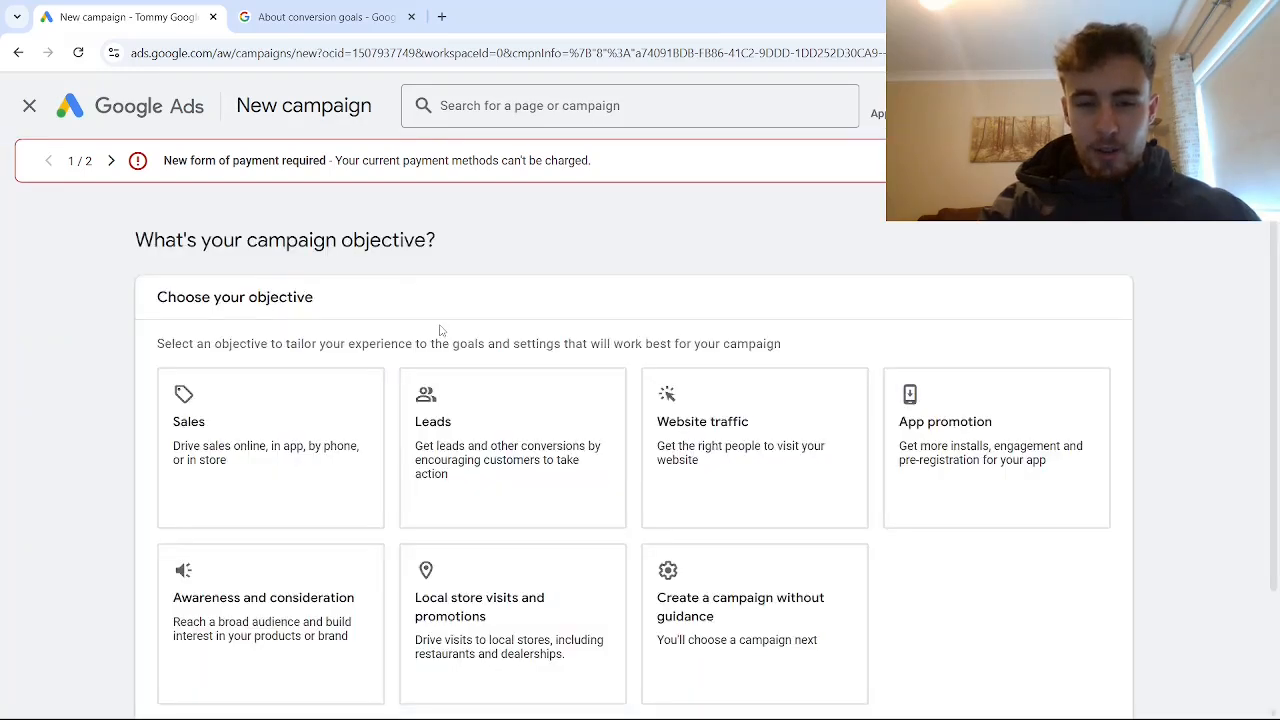
{"action": "left_click", "coordinate": [508, 438]}
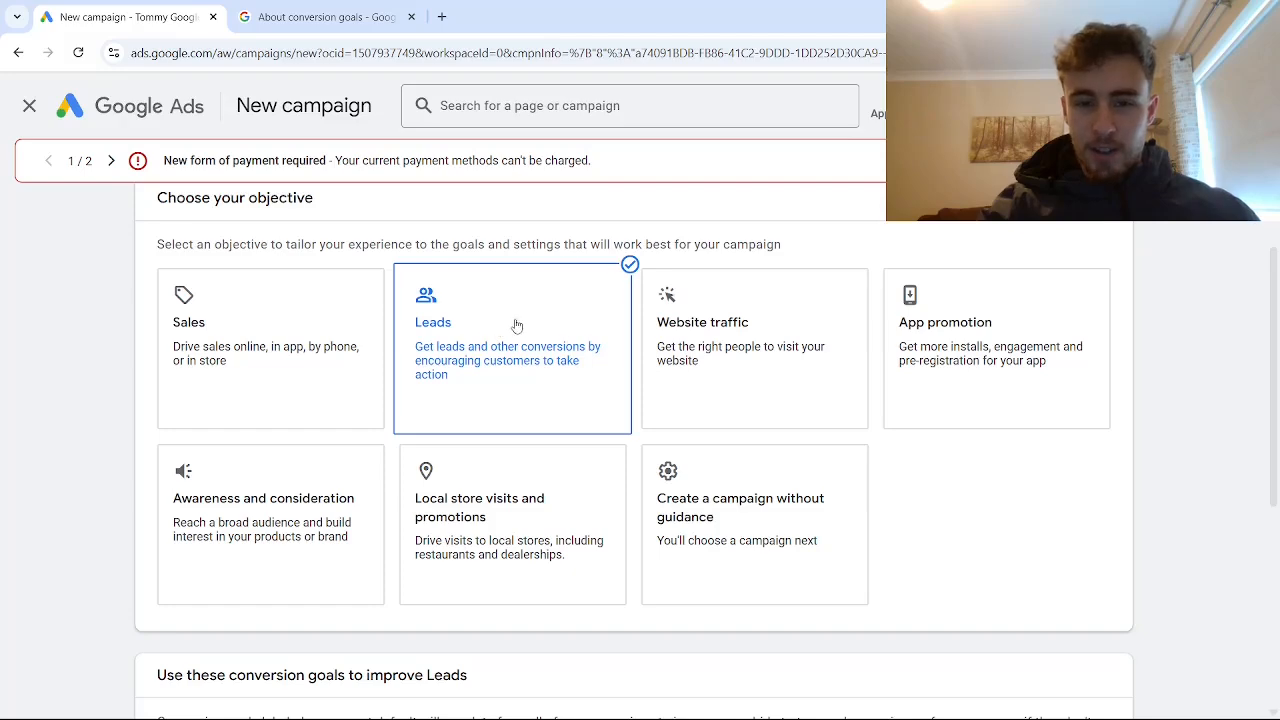
{"action": "scroll", "coordinate": [1275, 328], "scroll_direction": "down", "scroll_amount": 3}
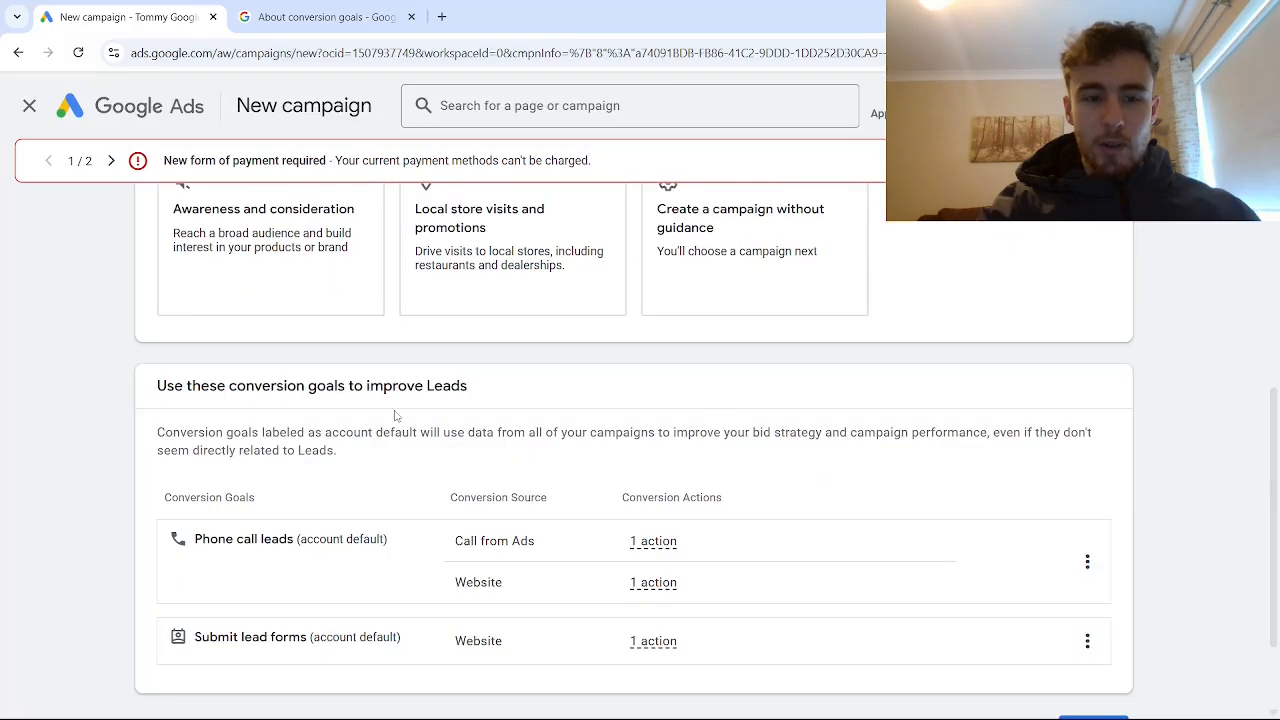
{"action": "scroll", "coordinate": [349, 401], "scroll_direction": "down", "scroll_amount": 2}
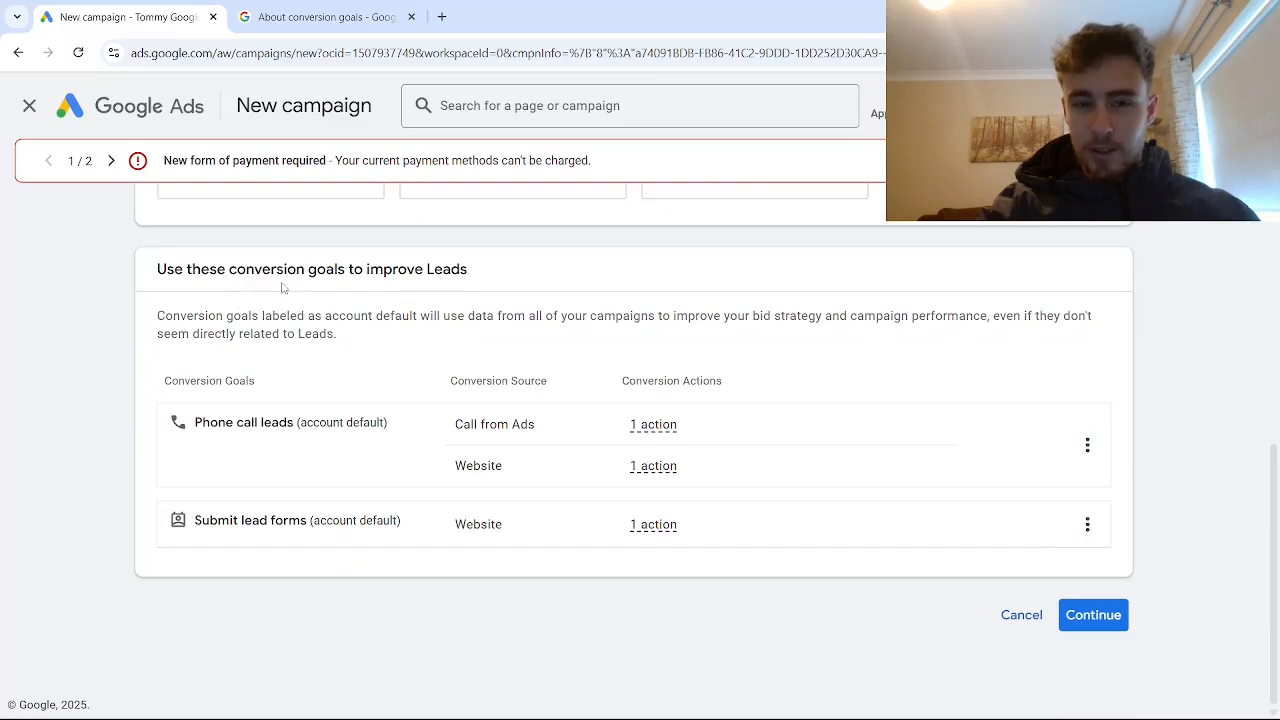
{"action": "left_click", "coordinate": [1088, 618]}
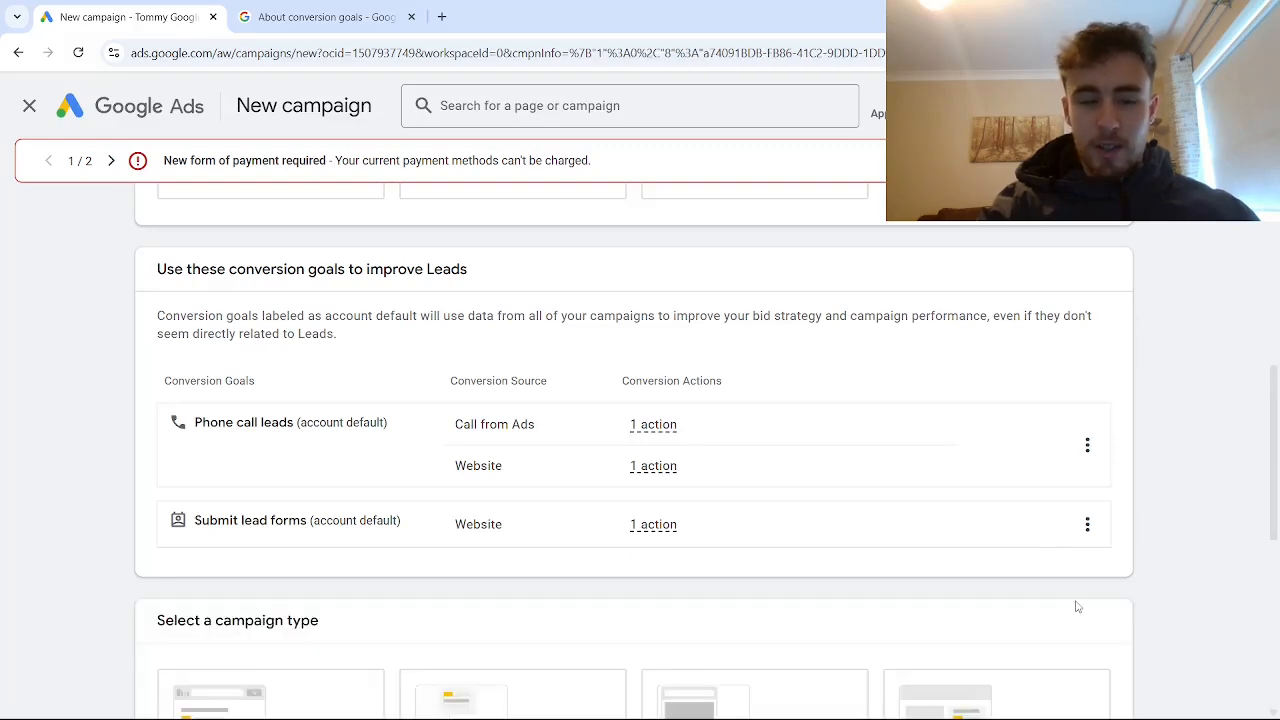
Choose Search as the campaign type.
{"action": "scroll", "coordinate": [1077, 607], "scroll_direction": "down", "scroll_amount": 3}
{"action": "scroll", "coordinate": [256, 345], "scroll_direction": "down", "scroll_amount": 2}
{"action": "left_click", "coordinate": [256, 345]}
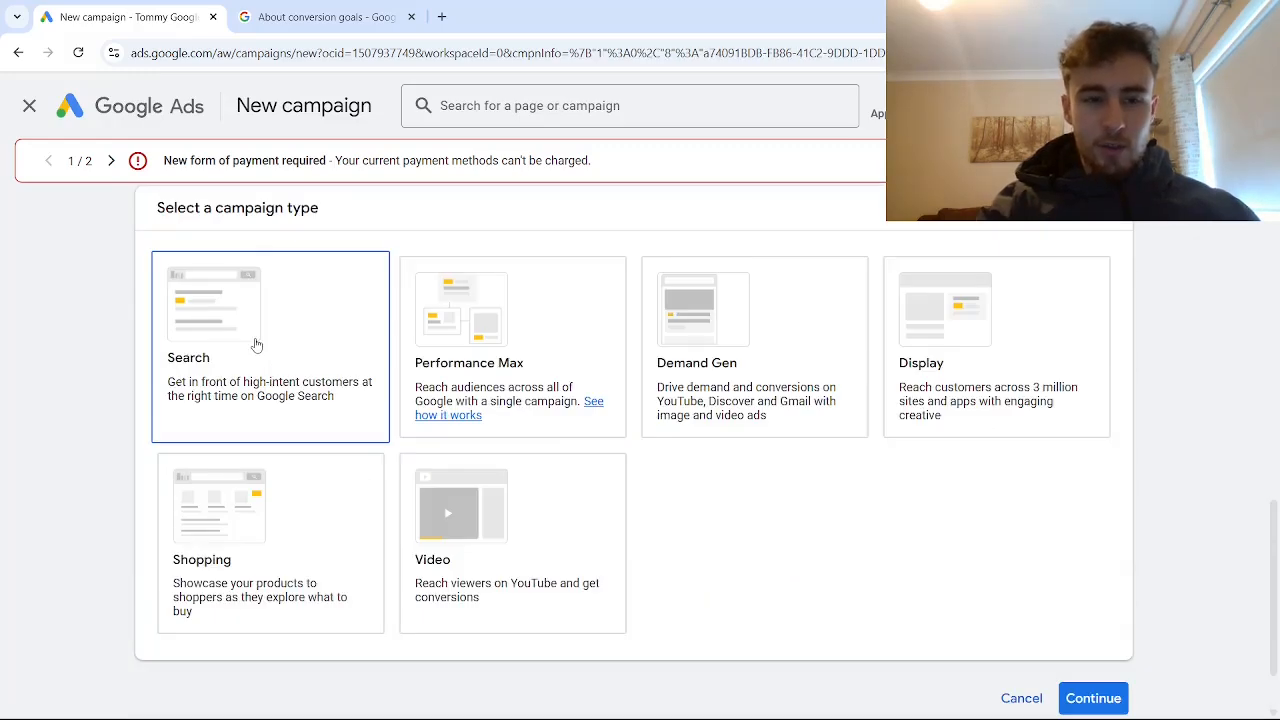
{"action": "left_click", "coordinate": [160, 334]}
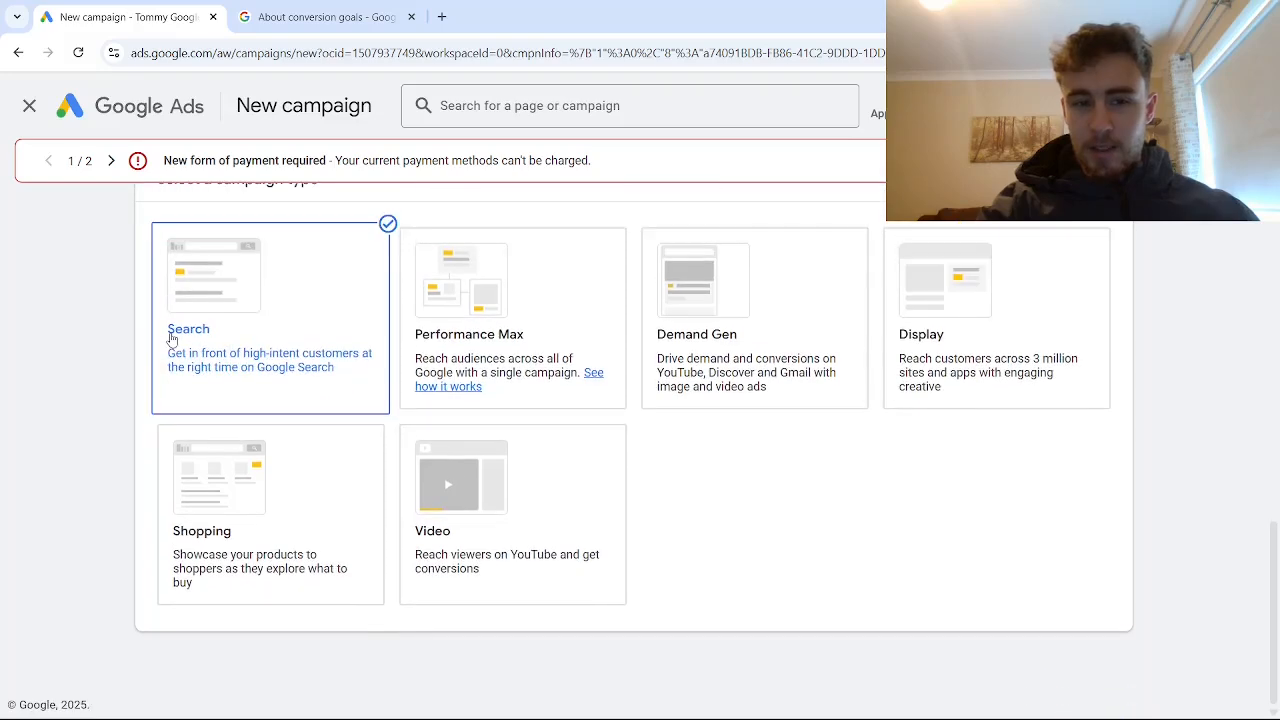
Proceed to the bidding settings with the campaign name Leads-Search-7, leaving all ways to reach the goal unselected.
{"action": "scroll", "coordinate": [620, 410], "scroll_direction": "down", "scroll_amount": 2}
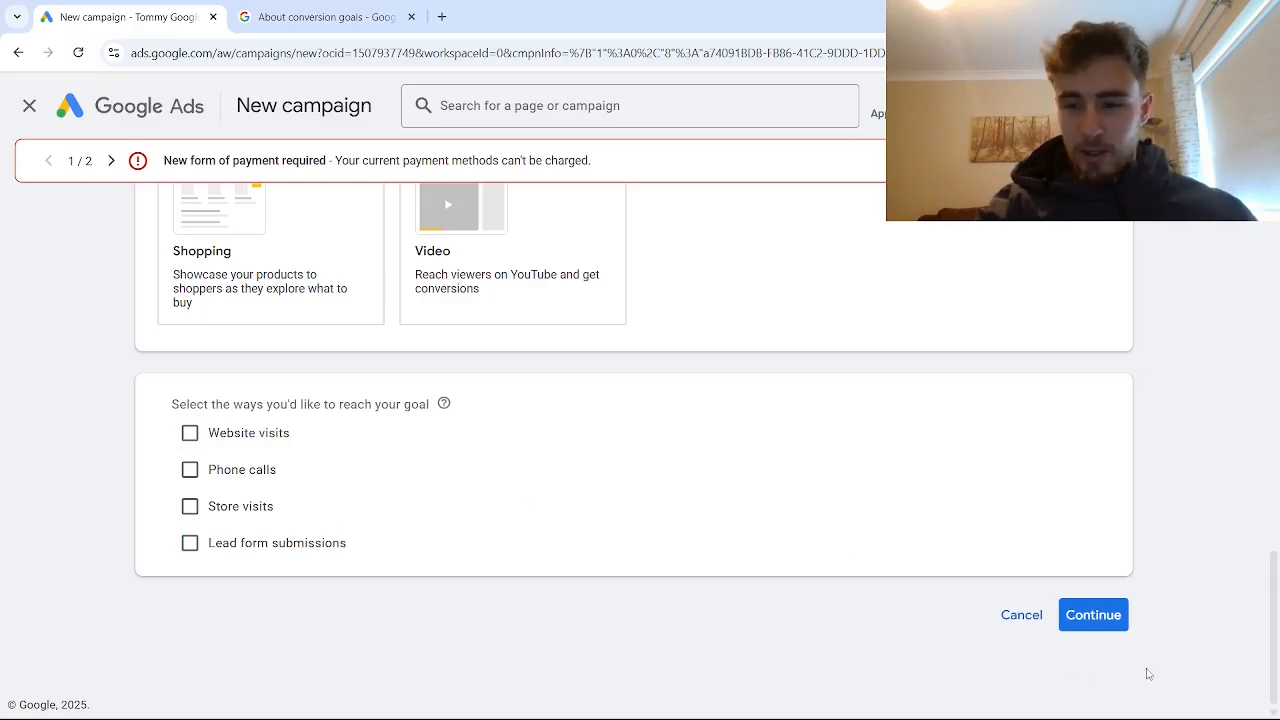
{"action": "left_click", "coordinate": [1082, 616]}
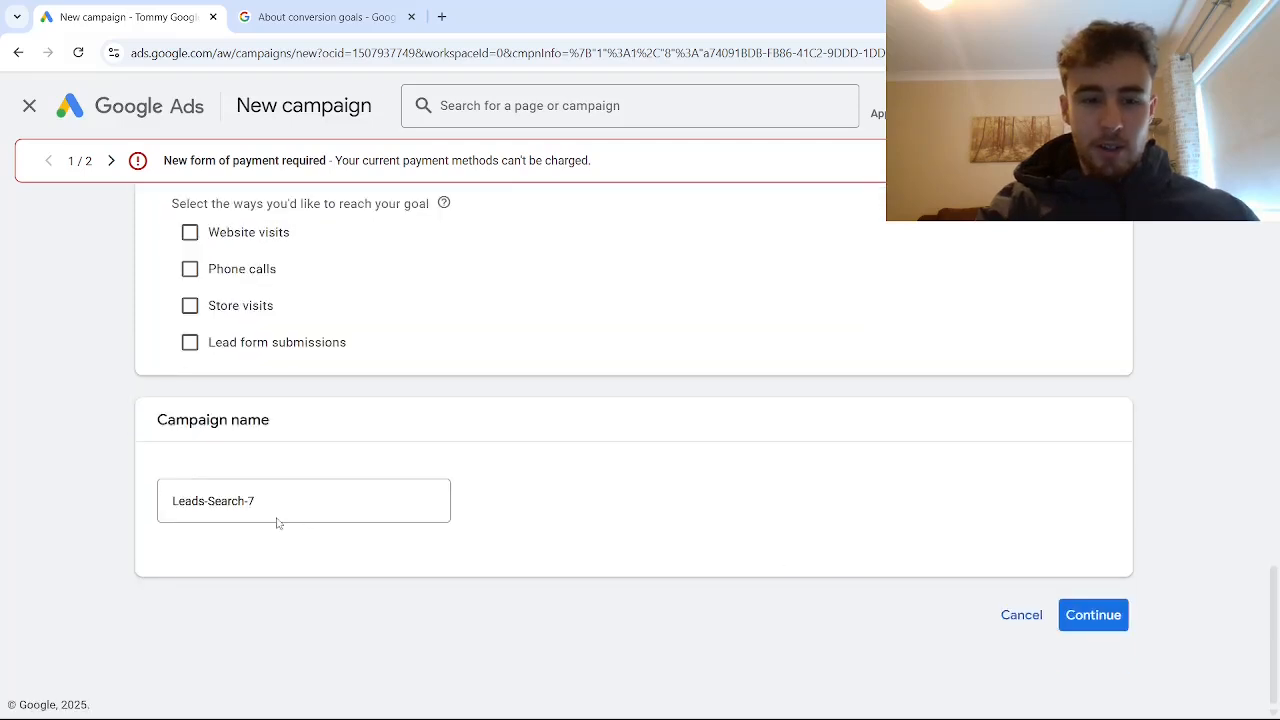
{"action": "left_click", "coordinate": [1080, 614]}
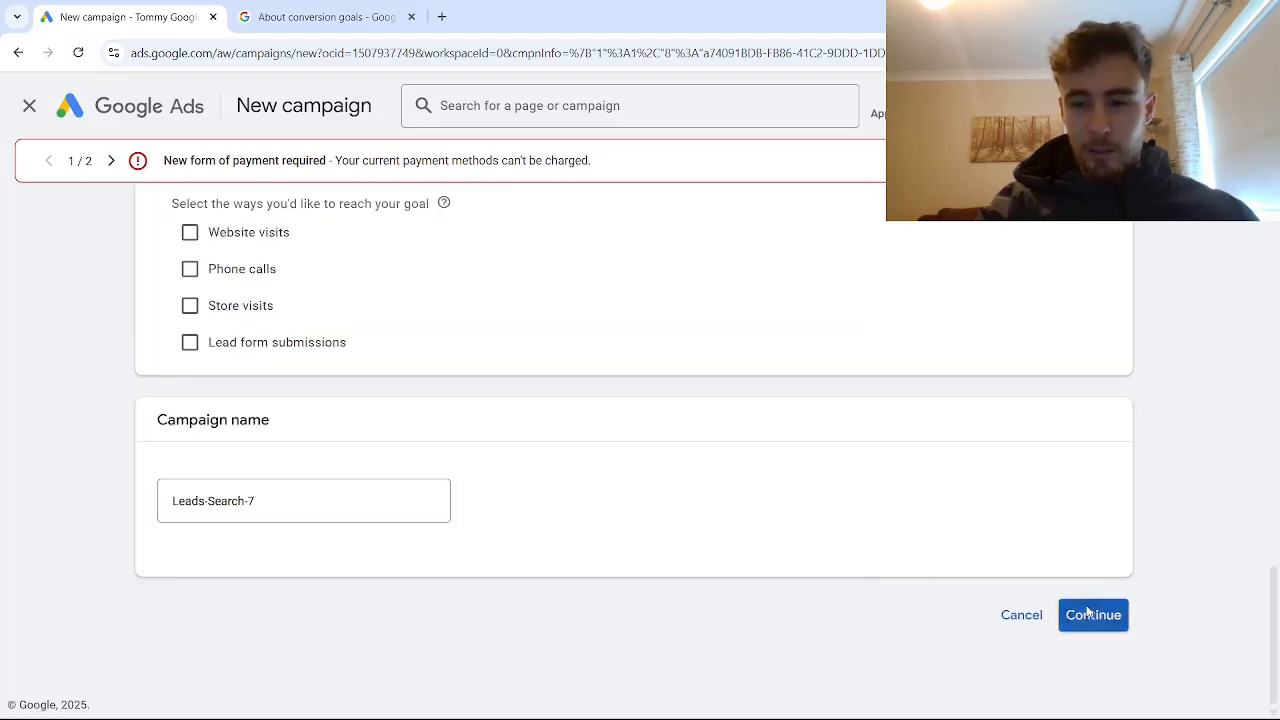
{"action": "left_click", "coordinate": [874, 669]}
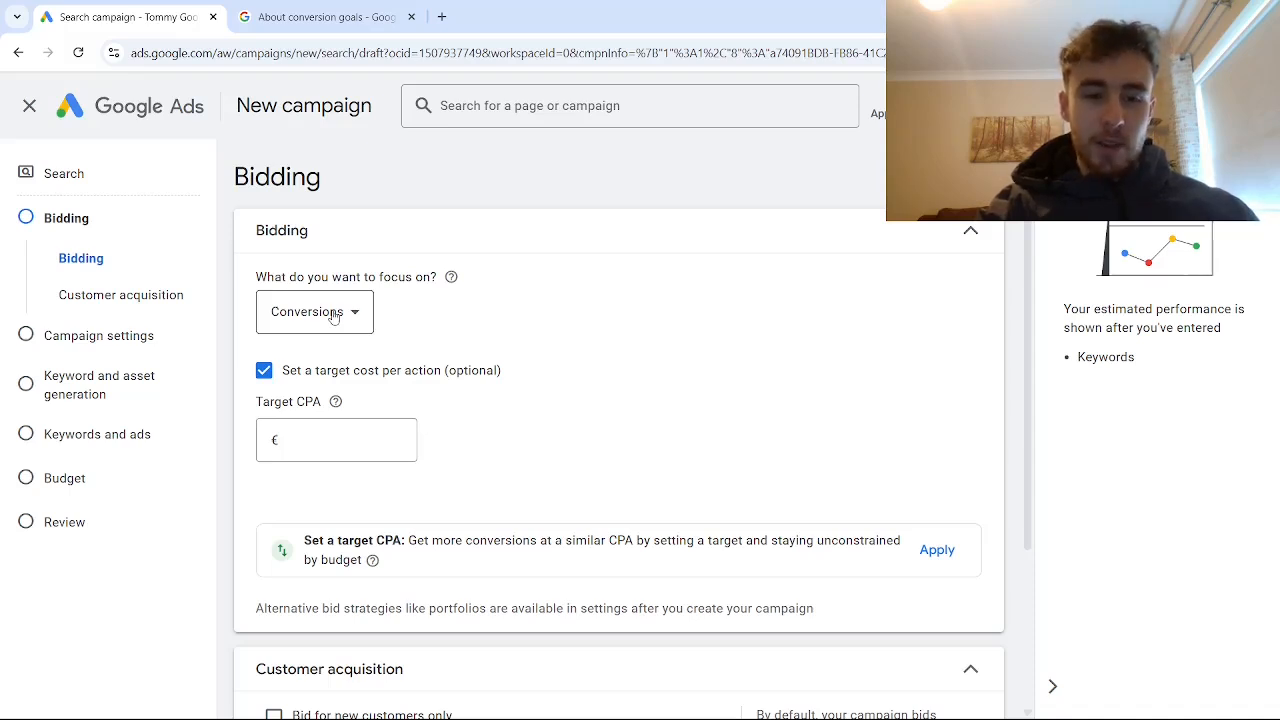
Set the bidding focus to Clicks and enable the maximum cost per click bid limit.
{"action": "left_click", "coordinate": [307, 440]}
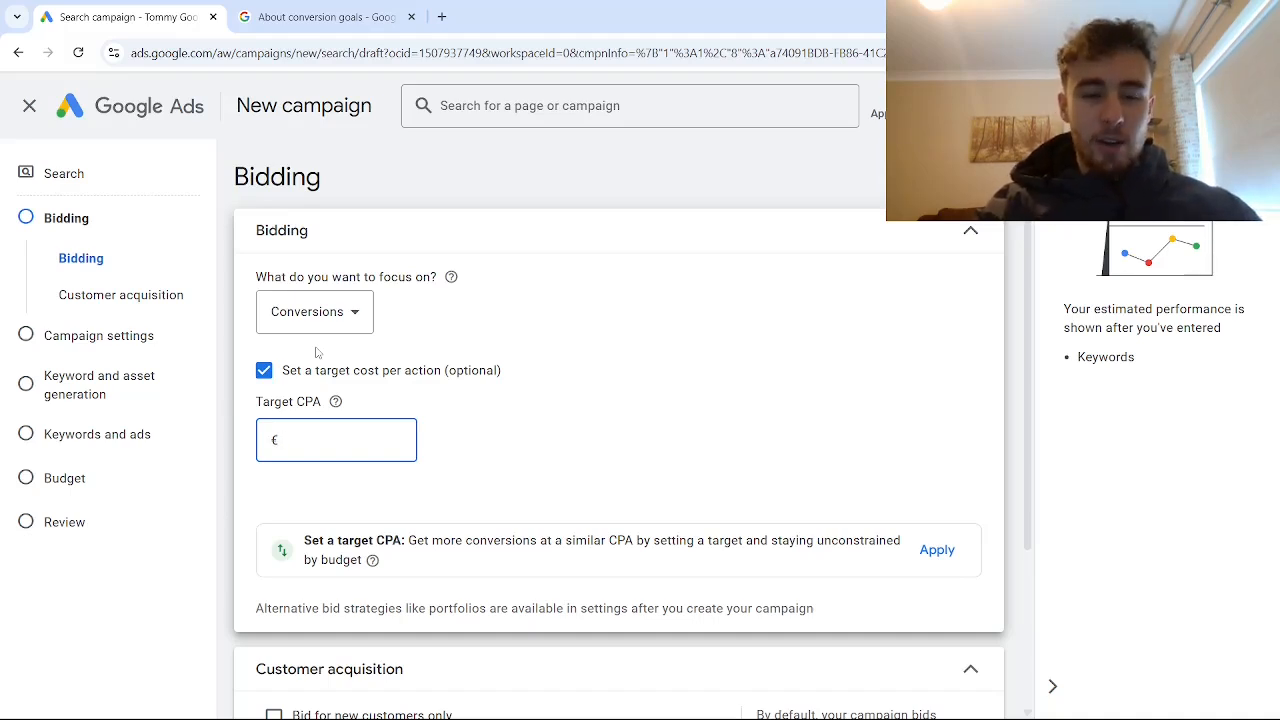
{"action": "left_click", "coordinate": [338, 318]}
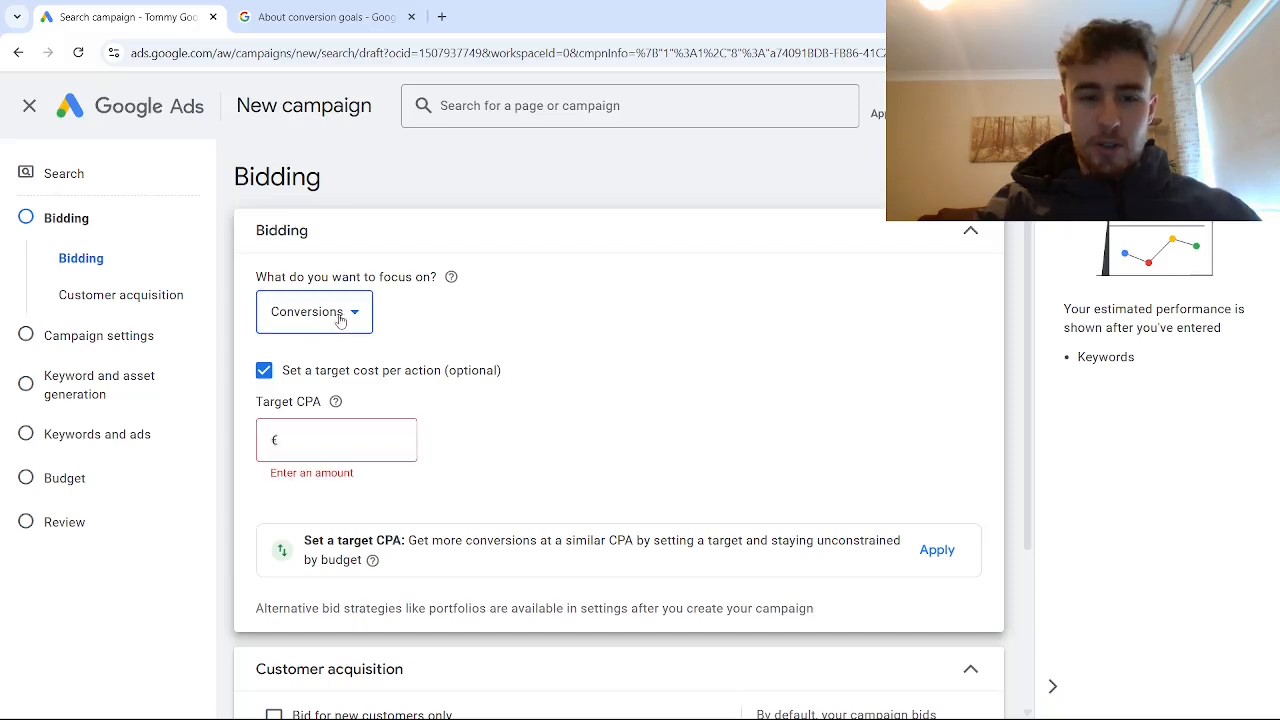
{"action": "left_click", "coordinate": [320, 490]}
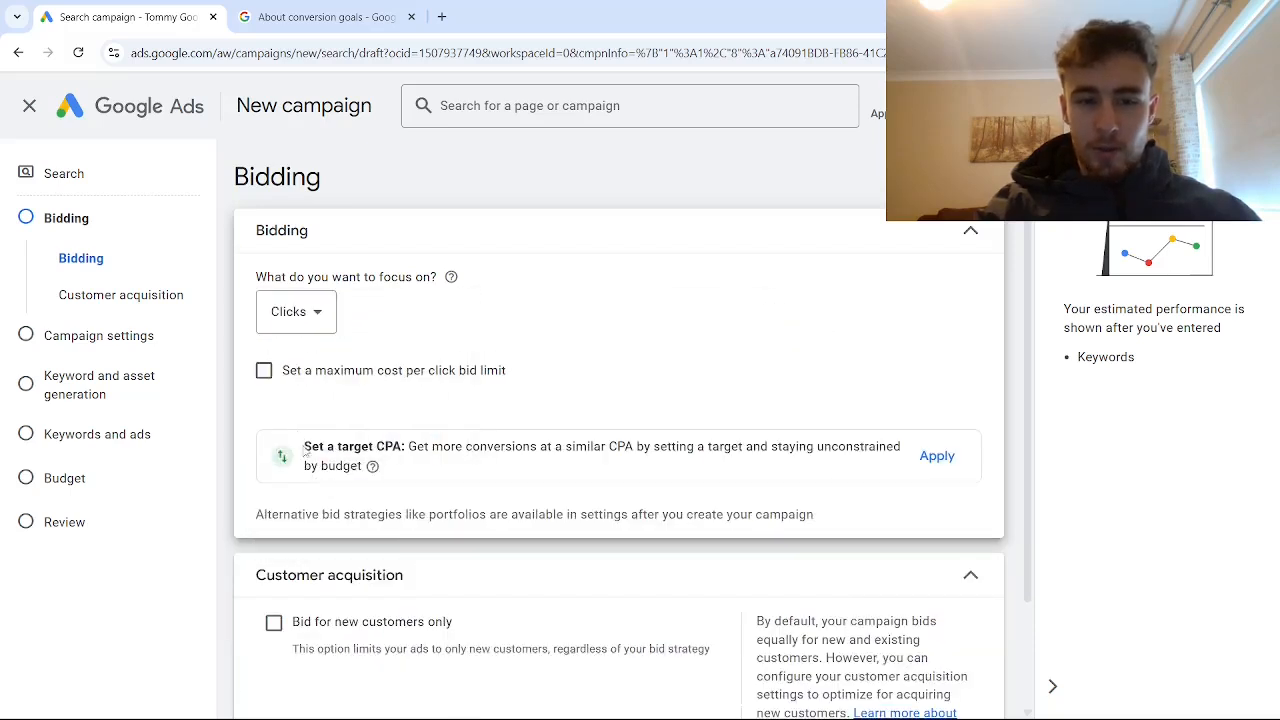
{"action": "left_click", "coordinate": [266, 370]}
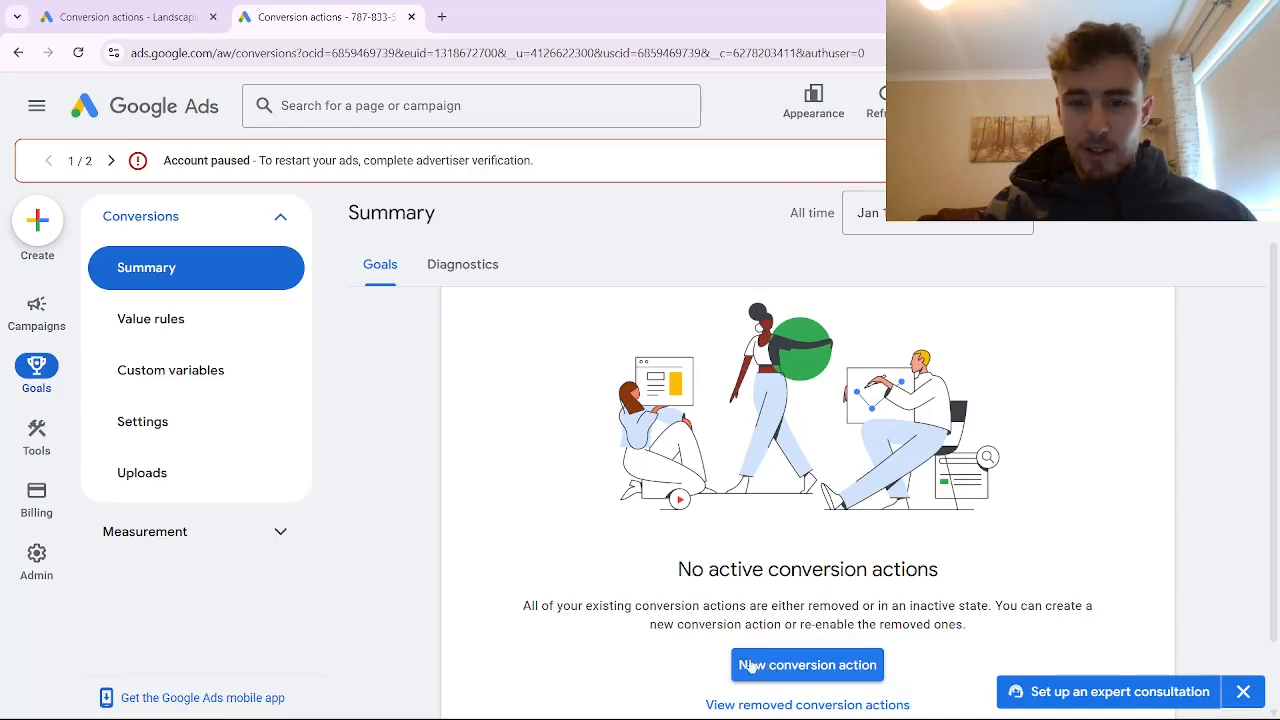
Start a new conversion action in the account without active conversions, measuring conversions on the website example.com.
{"action": "left_click", "coordinate": [808, 670]}
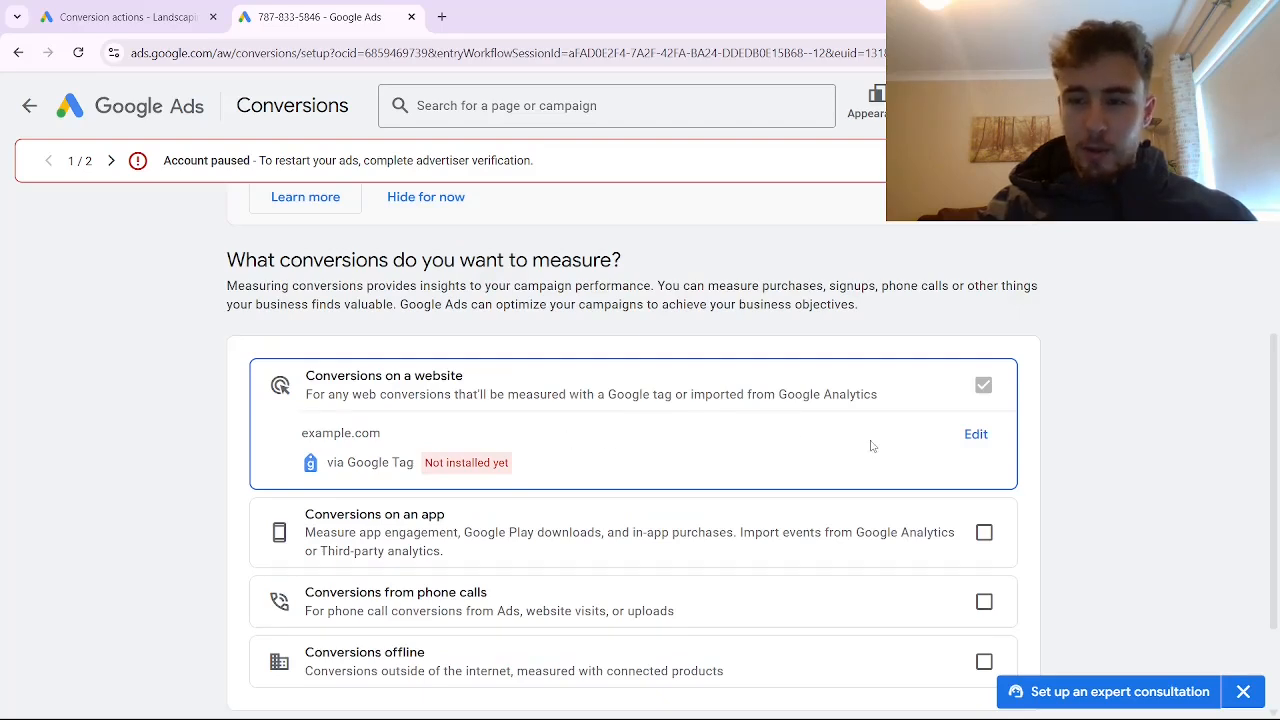
{"action": "scroll", "coordinate": [794, 427], "scroll_direction": "down", "scroll_amount": 2}
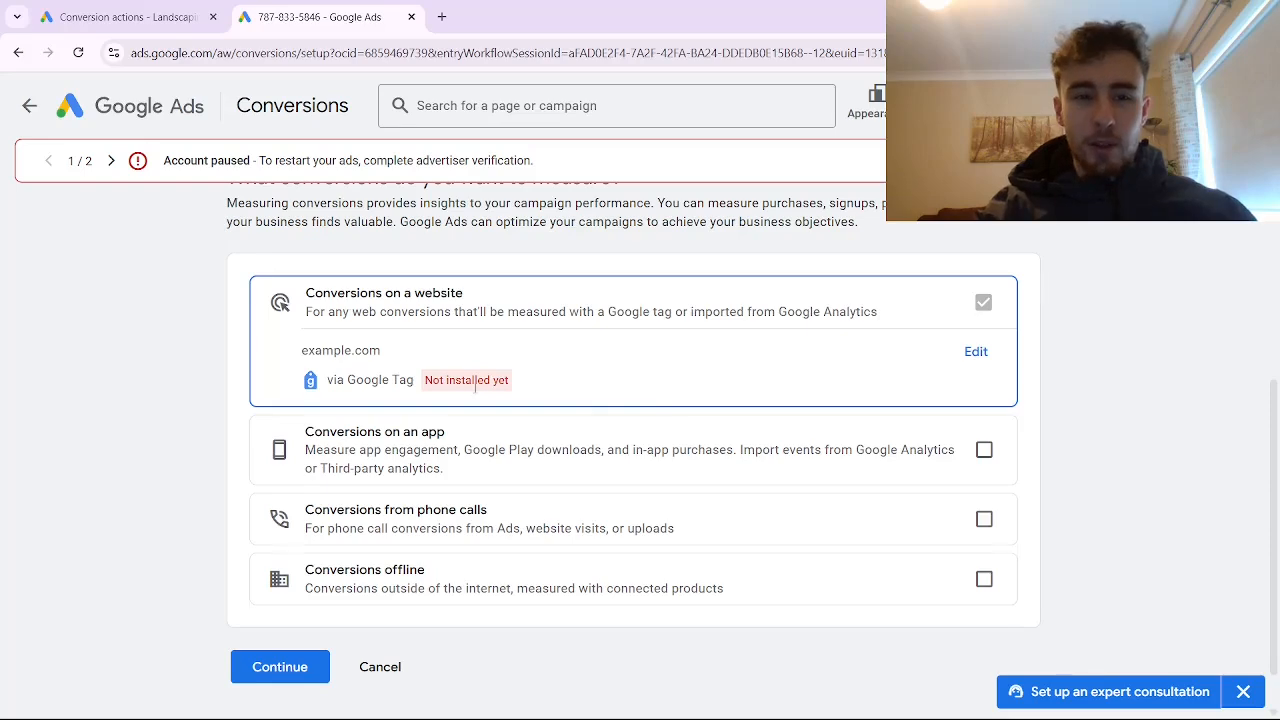
{"action": "scroll", "coordinate": [475, 385], "scroll_direction": "up", "scroll_amount": 1}
{"action": "scroll", "coordinate": [460, 390], "scroll_direction": "down", "scroll_amount": 1}
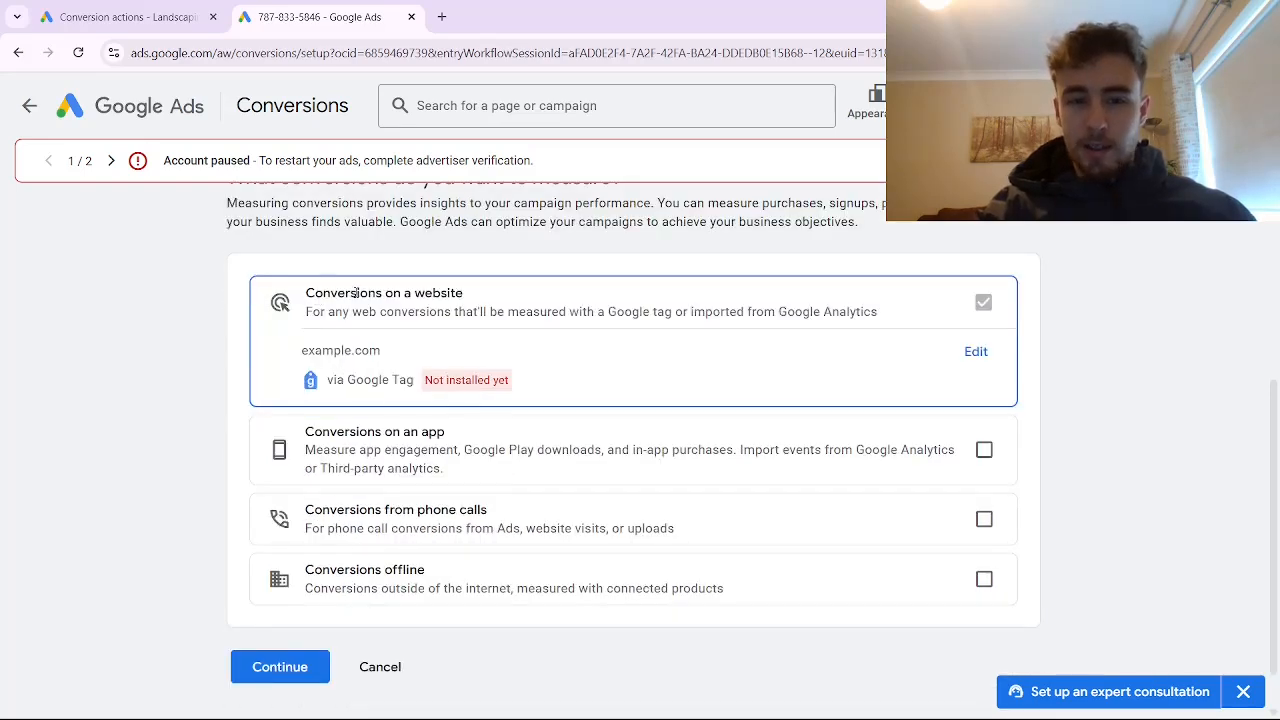
{"action": "left_click", "coordinate": [298, 670]}
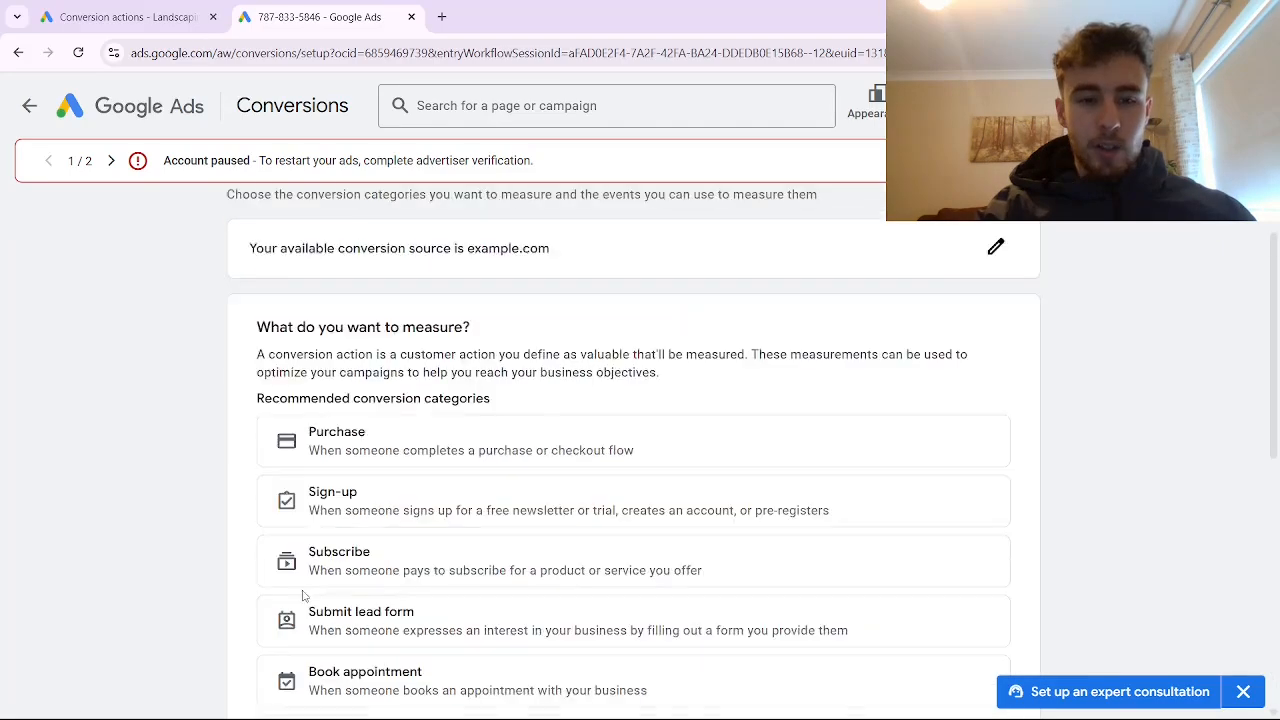
Review the recommended conversion categories and choose Submit lead form as the one to measure.
{"action": "scroll", "coordinate": [317, 560], "scroll_direction": "down", "scroll_amount": 5}
{"action": "scroll", "coordinate": [330, 545], "scroll_direction": "down", "scroll_amount": 2}
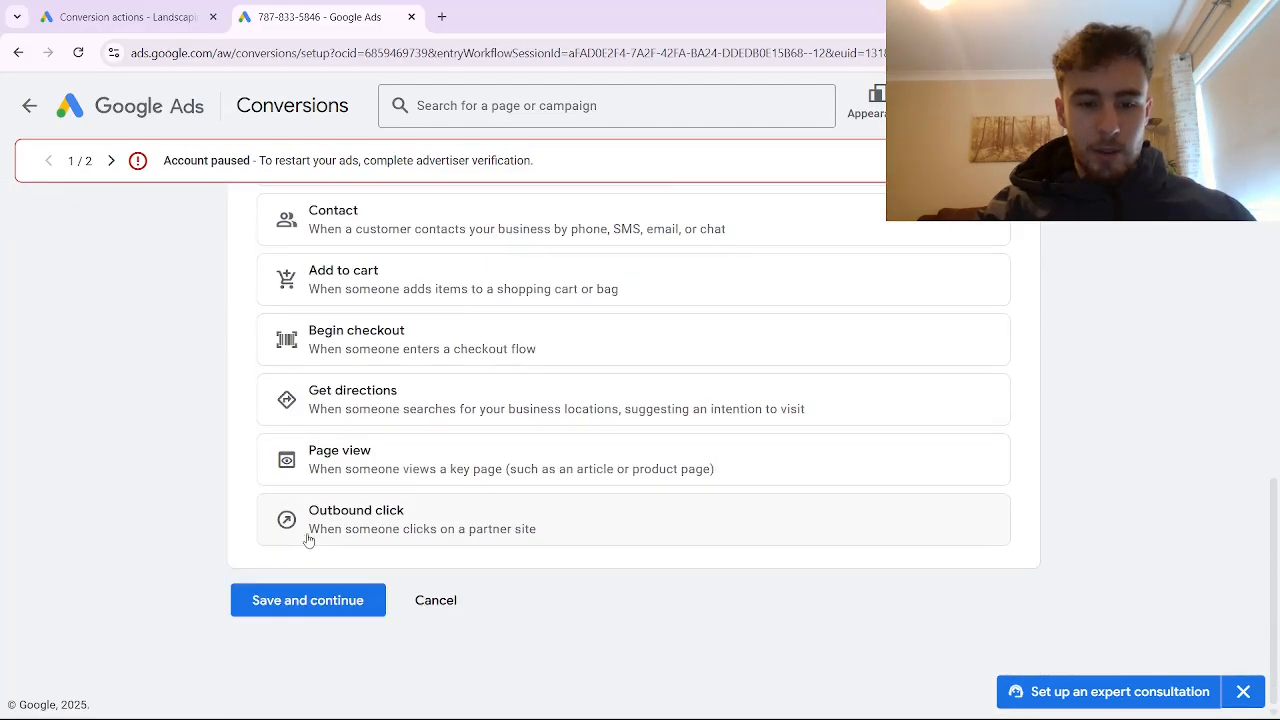
{"action": "scroll", "coordinate": [312, 544], "scroll_direction": "up", "scroll_amount": 5}
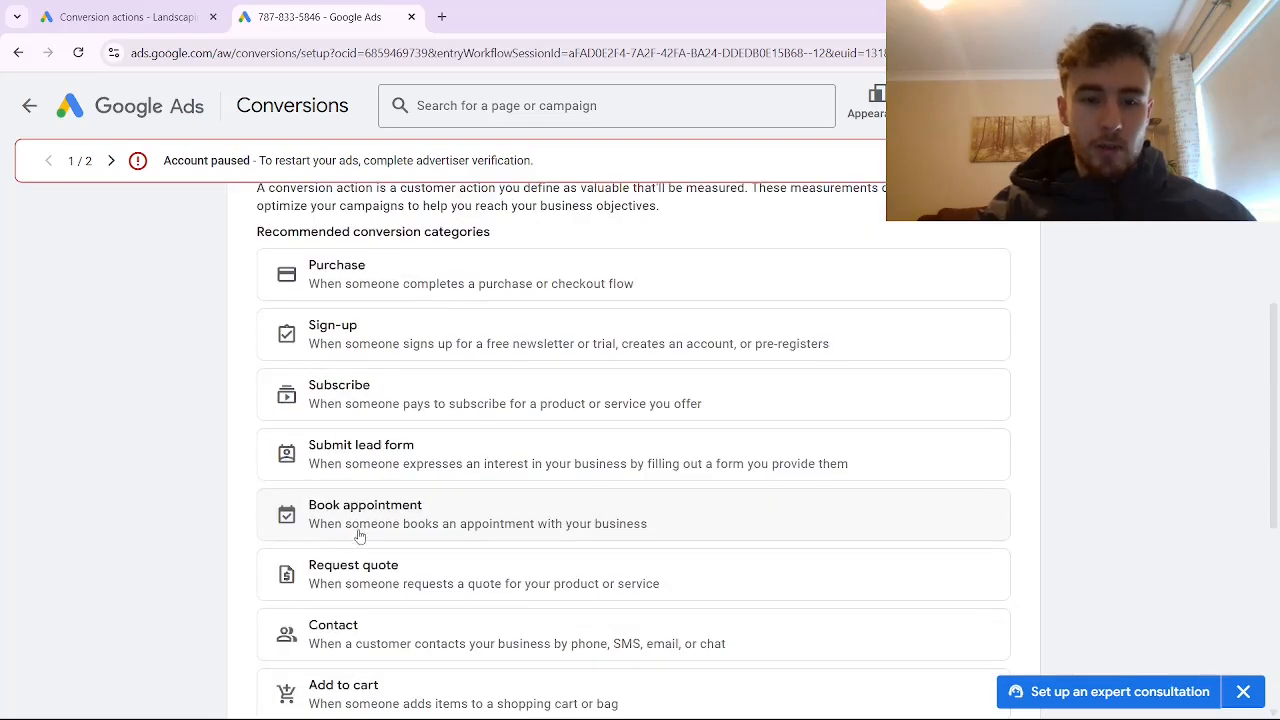
{"action": "left_click", "coordinate": [437, 463]}
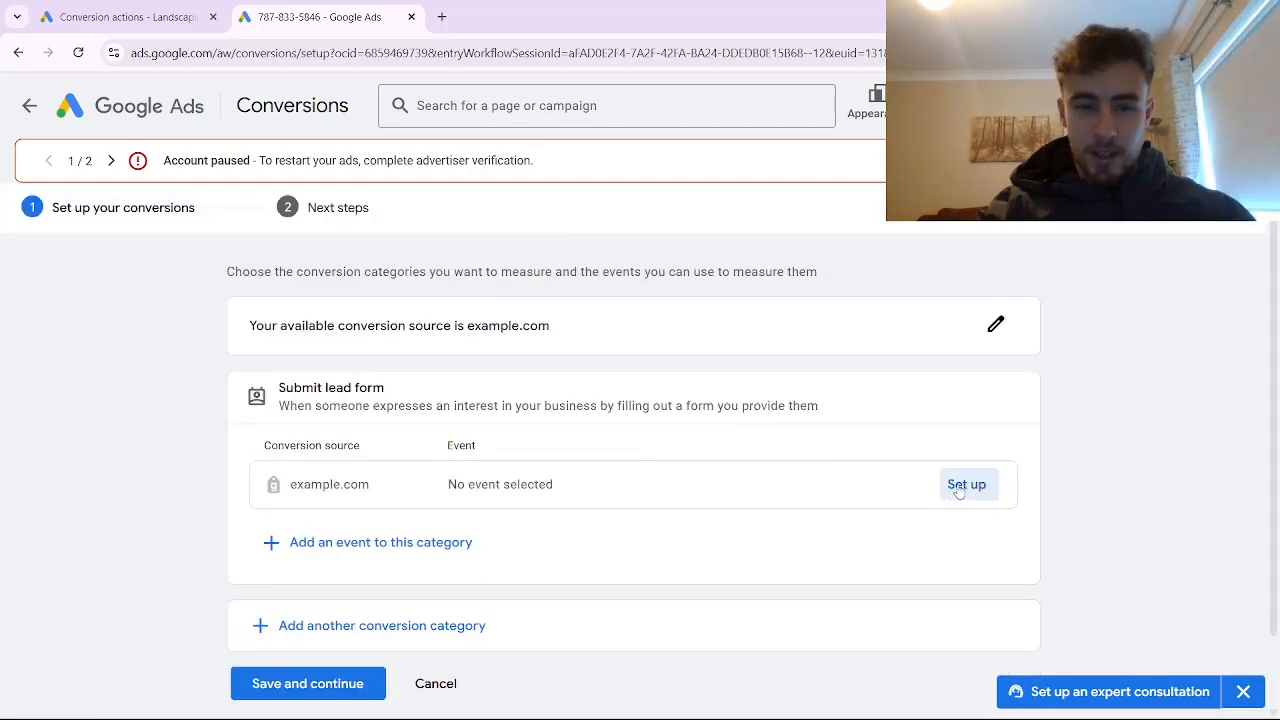
Set up a manual event for Submit lead form named "Landing page form submission for video".
{"action": "left_click", "coordinate": [966, 486]}
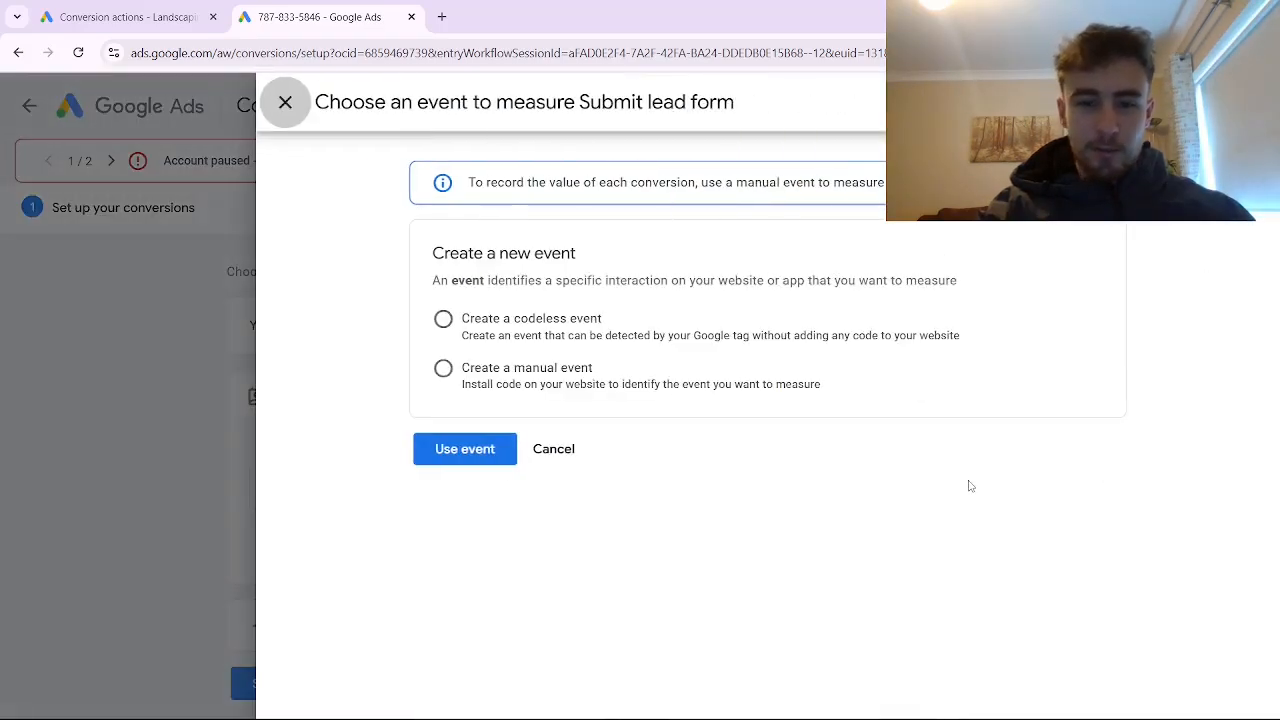
{"action": "left_click", "coordinate": [445, 370]}
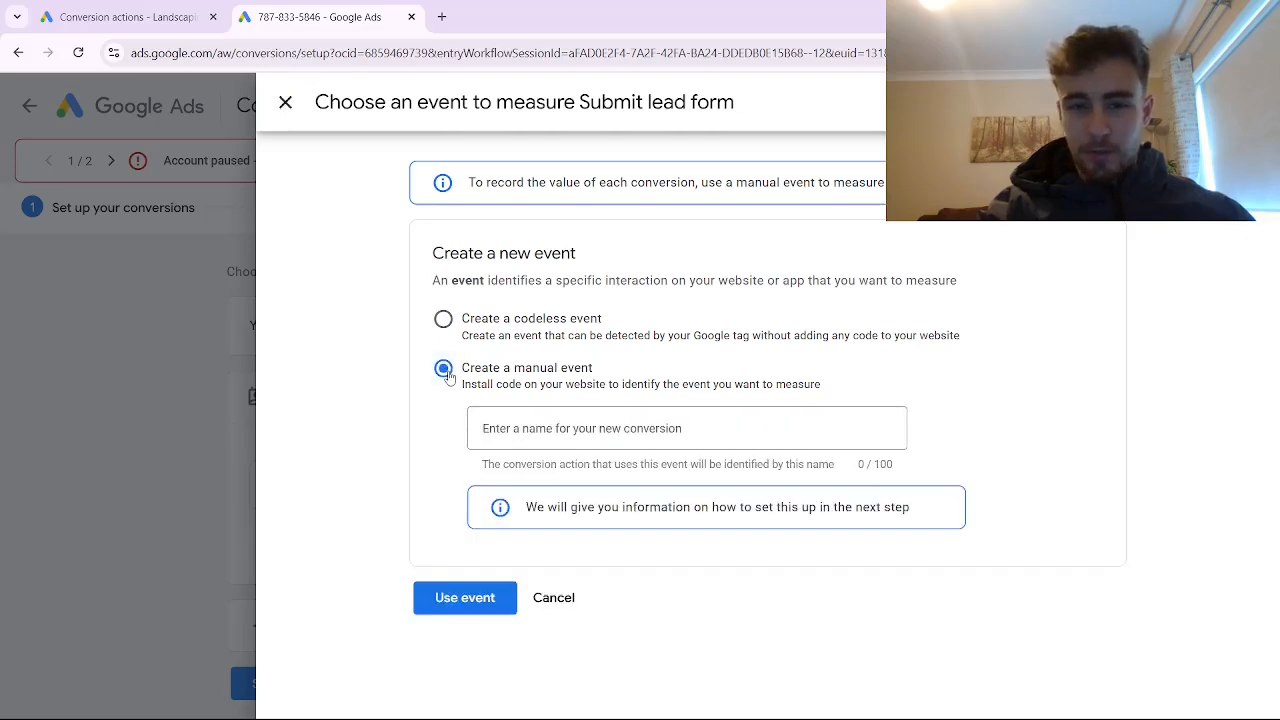
{"action": "left_click", "coordinate": [562, 428]}
{"action": "type", "text": "Lan"}
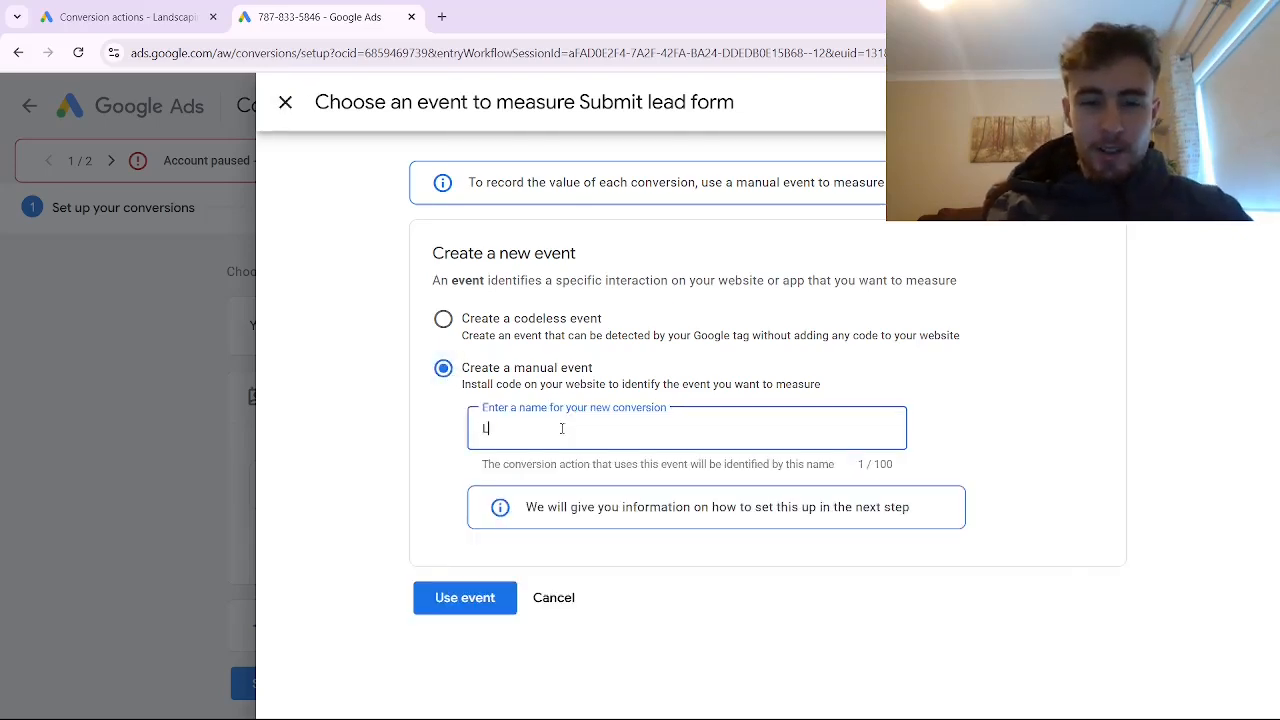
{"action": "key", "text": "BackSpace"}
{"action": "key", "text": "BackSpace"}
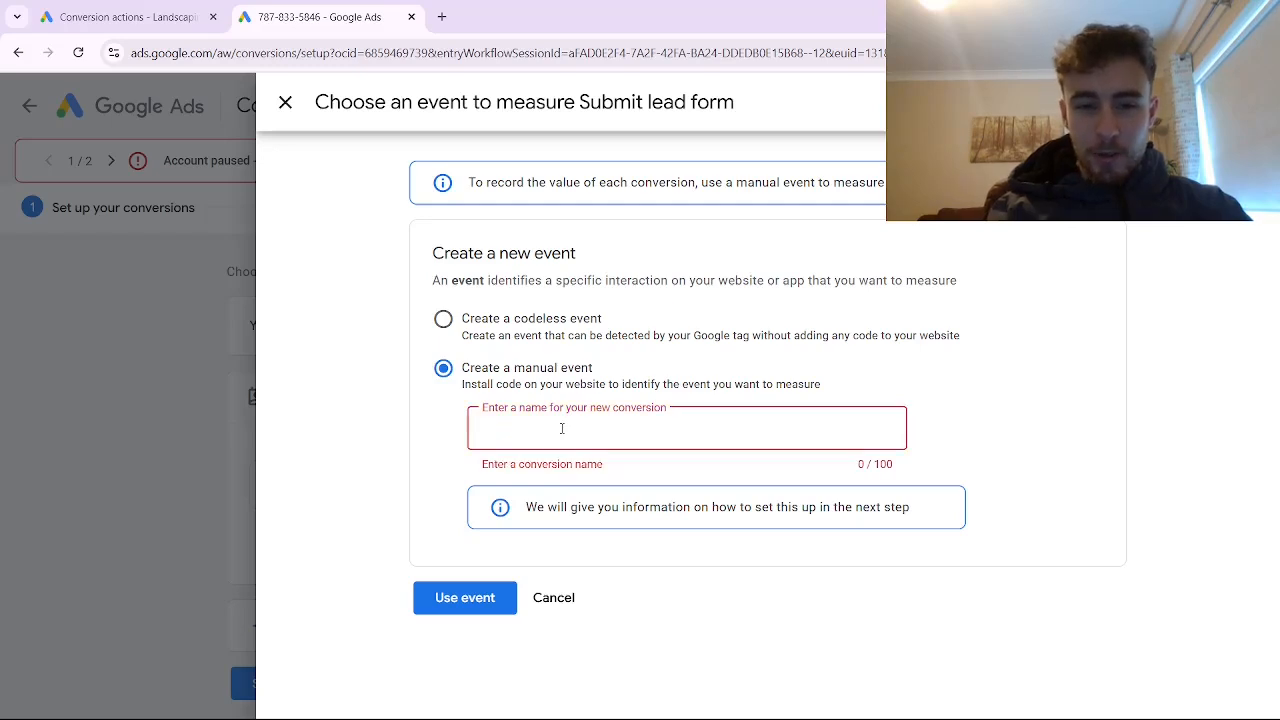
{"action": "type", "text": "Landi"}
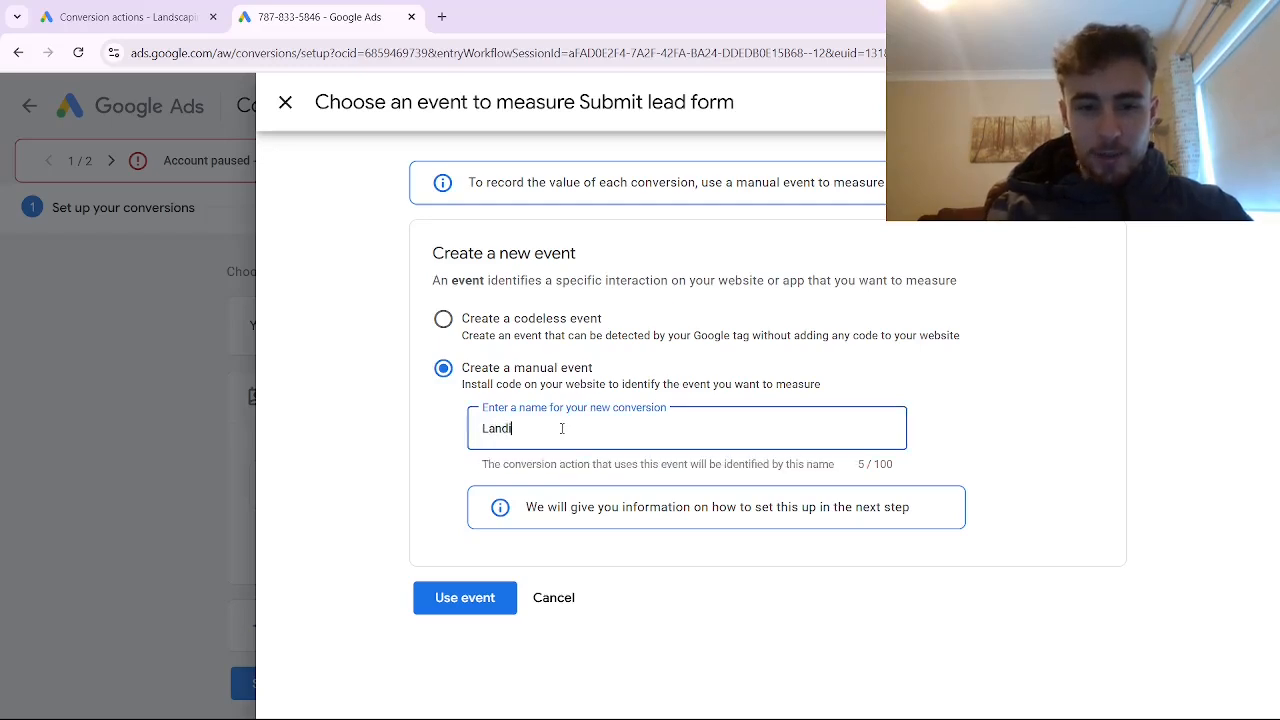
{"action": "type", "text": "ng p"}
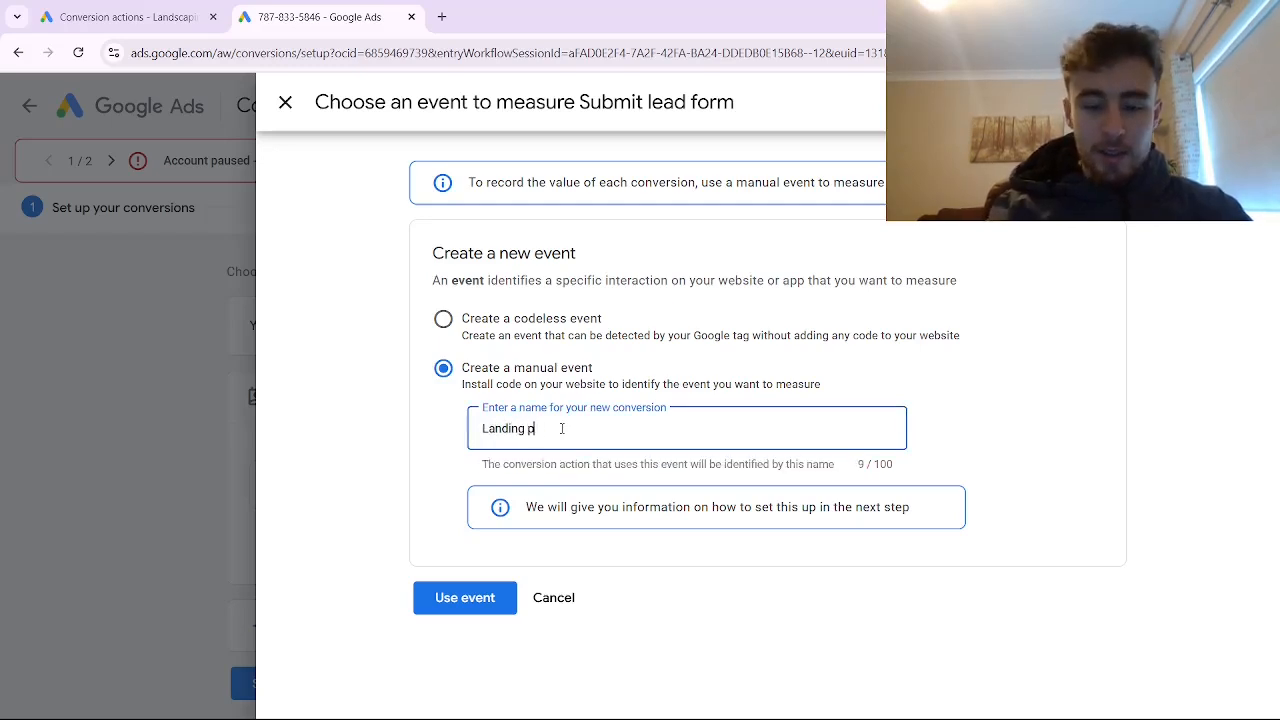
{"action": "type", "text": "age form submission for video"}
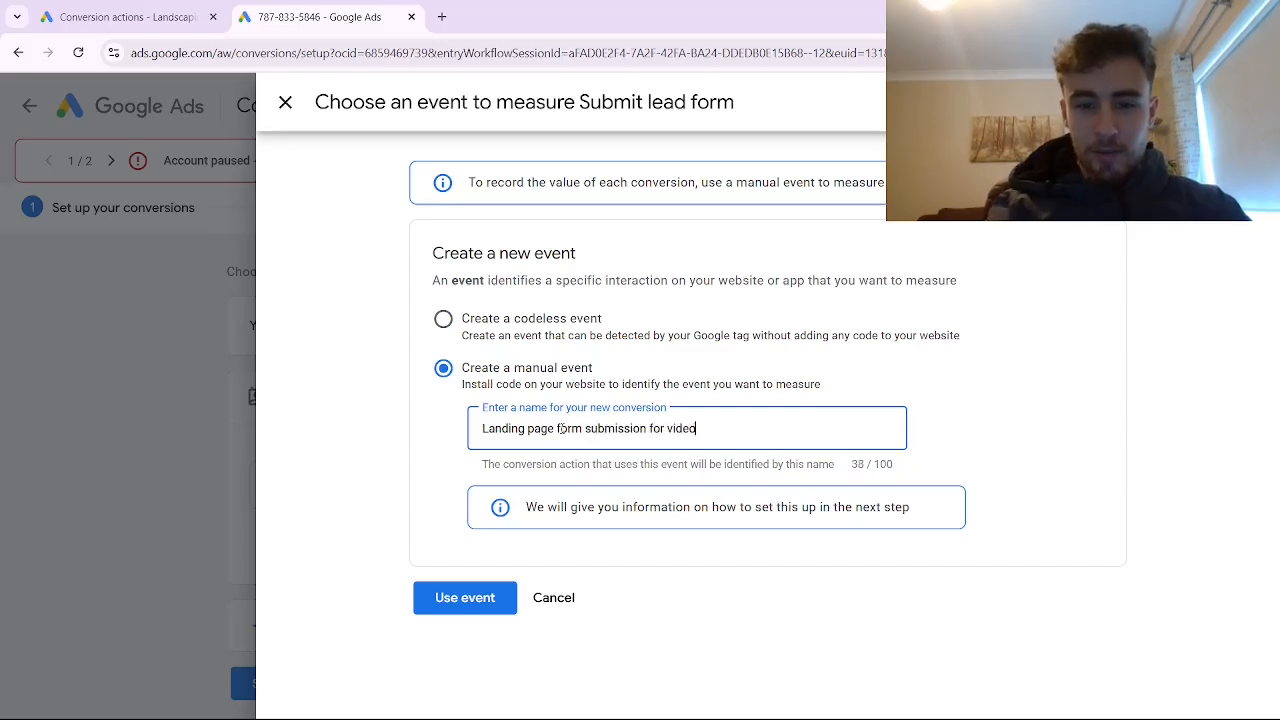
{"action": "left_click", "coordinate": [472, 597]}
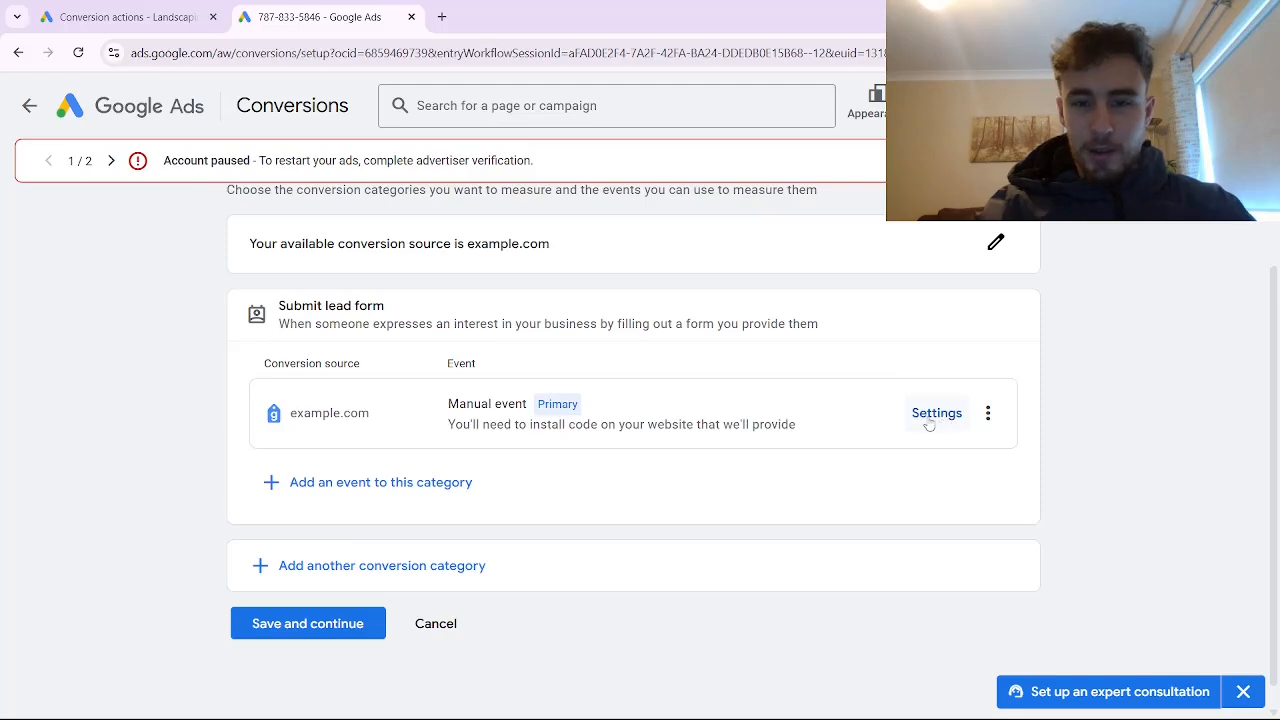
In the manual event's conversion settings, choose not to use a value for this conversion action.
{"action": "left_click", "coordinate": [940, 416]}
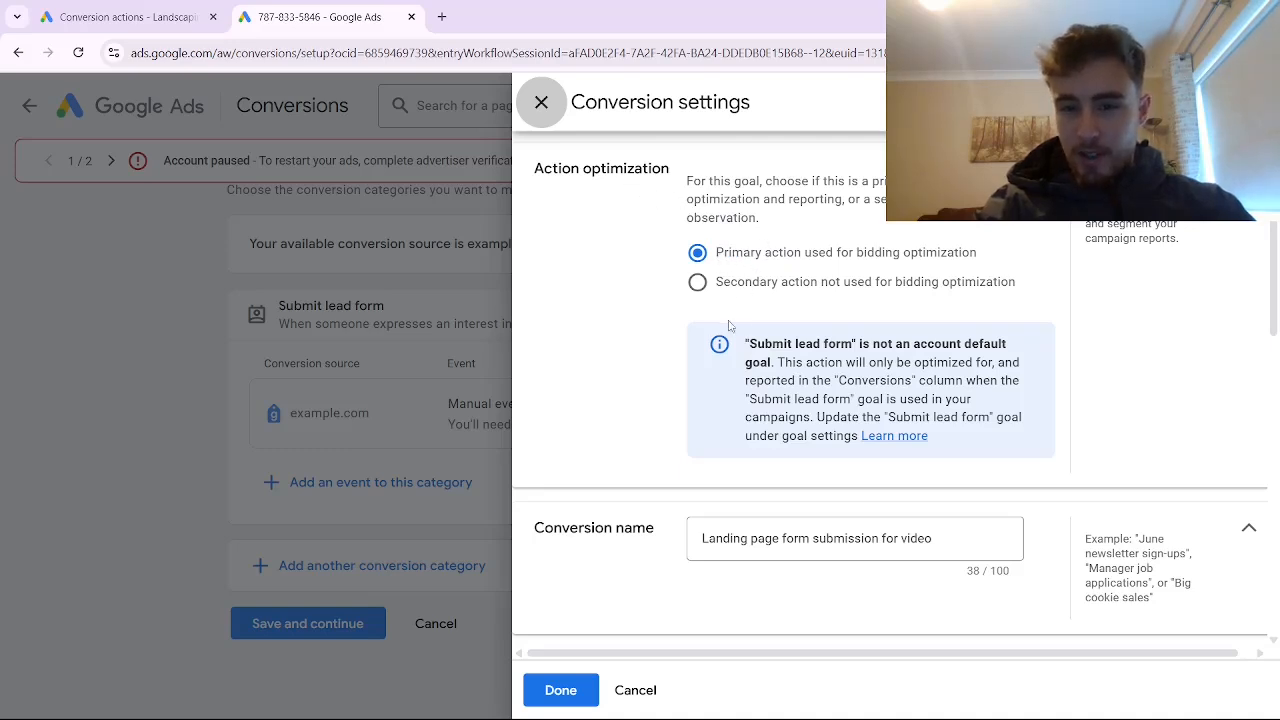
{"action": "scroll", "coordinate": [745, 378], "scroll_direction": "down", "scroll_amount": 2}
{"action": "scroll", "coordinate": [775, 400], "scroll_direction": "down", "scroll_amount": 2}
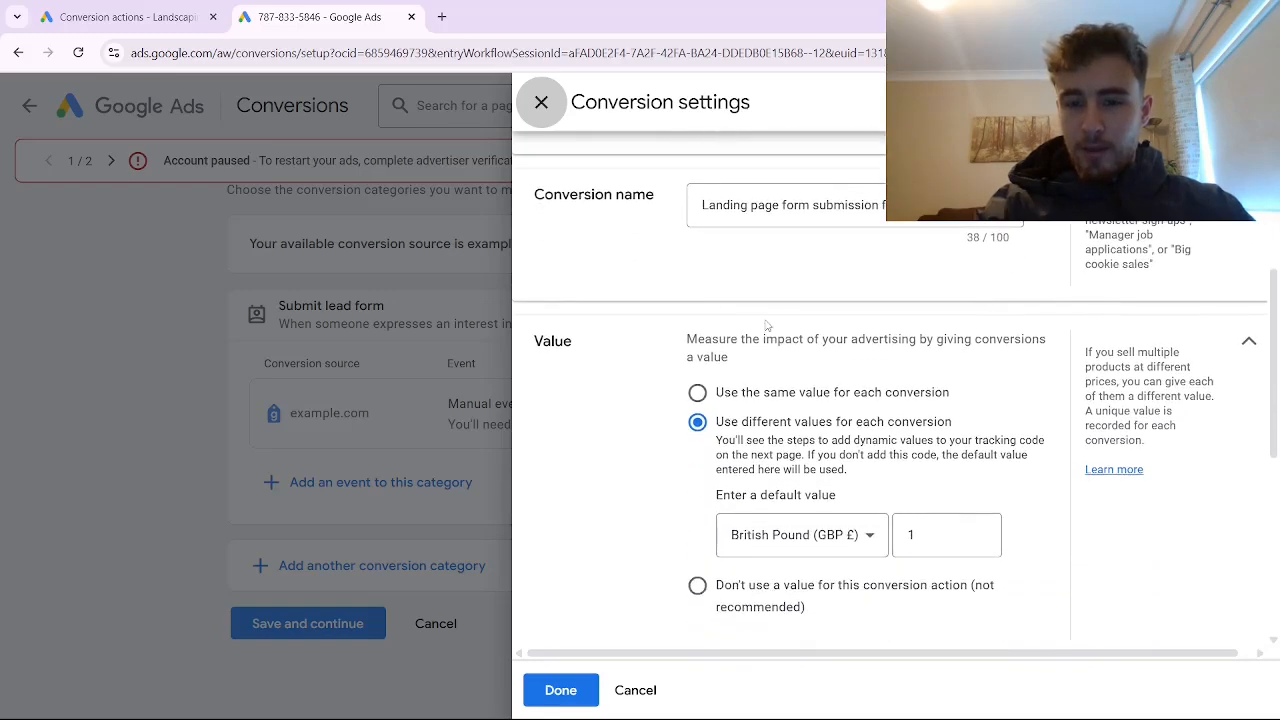
{"action": "scroll", "coordinate": [765, 325], "scroll_direction": "up", "scroll_amount": 1}
{"action": "scroll", "coordinate": [763, 325], "scroll_direction": "down", "scroll_amount": 2}
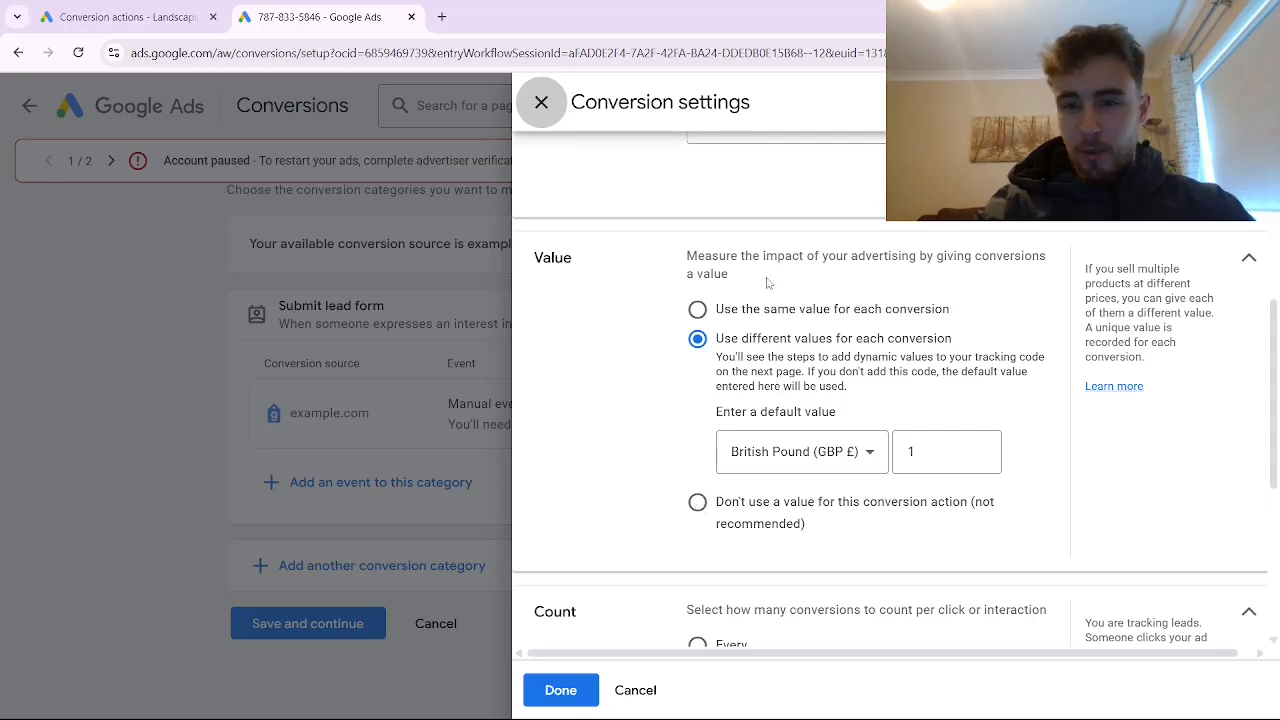
{"action": "left_click", "coordinate": [697, 502]}
Set the click-through conversion window to 30 days and apply the conversion settings.
{"action": "scroll", "coordinate": [725, 470], "scroll_direction": "down", "scroll_amount": 1}
{"action": "scroll", "coordinate": [727, 466], "scroll_direction": "down", "scroll_amount": 2}
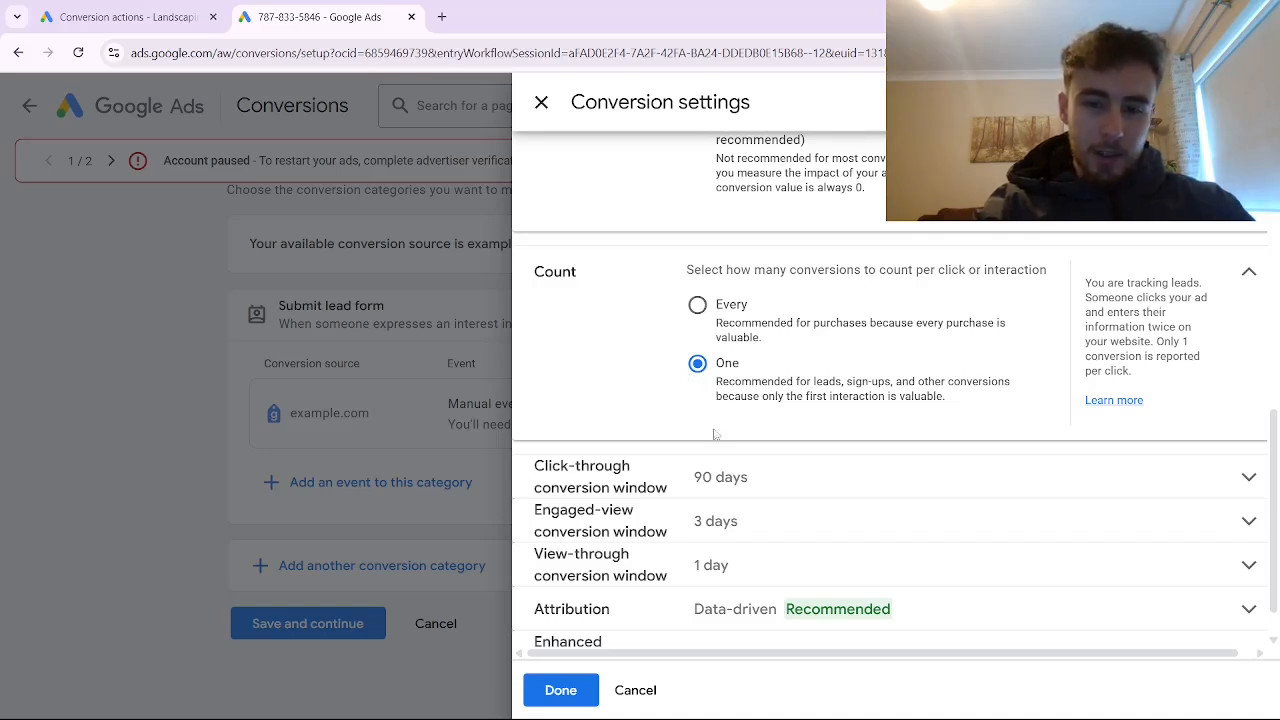
{"action": "scroll", "coordinate": [716, 436], "scroll_direction": "down", "scroll_amount": 1}
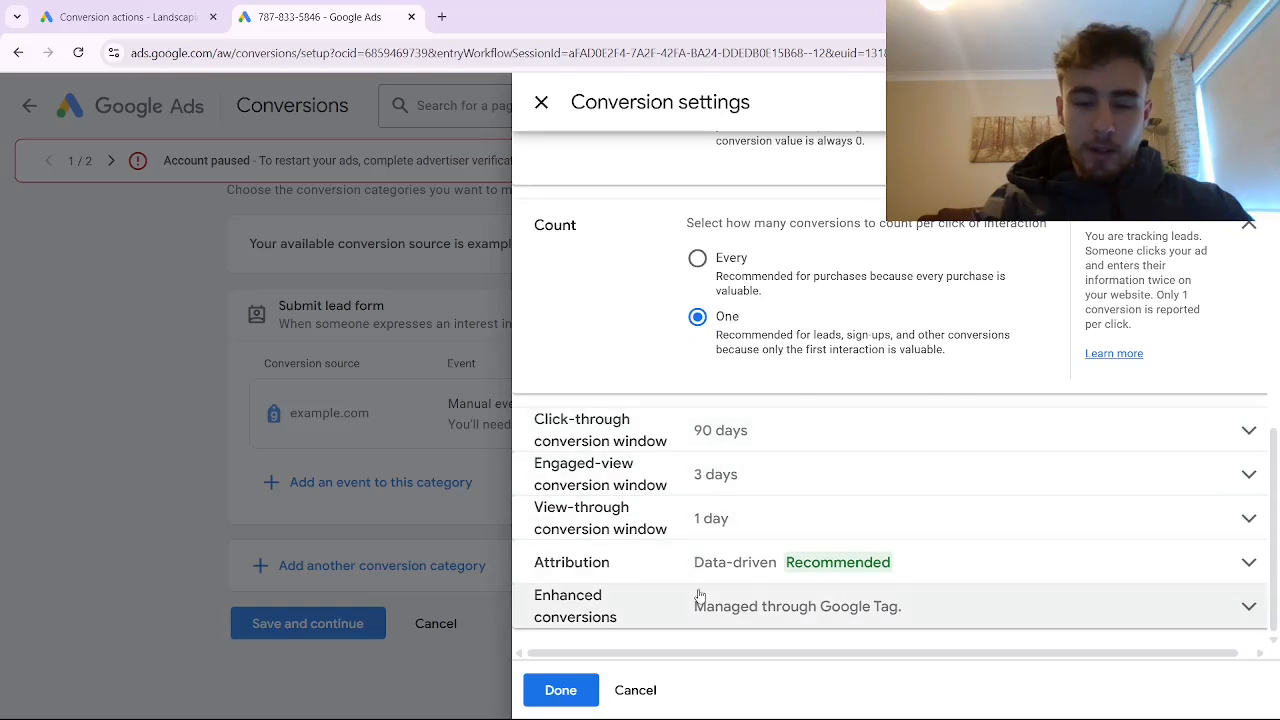
{"action": "left_click", "coordinate": [668, 440]}
{"action": "left_click", "coordinate": [738, 519]}
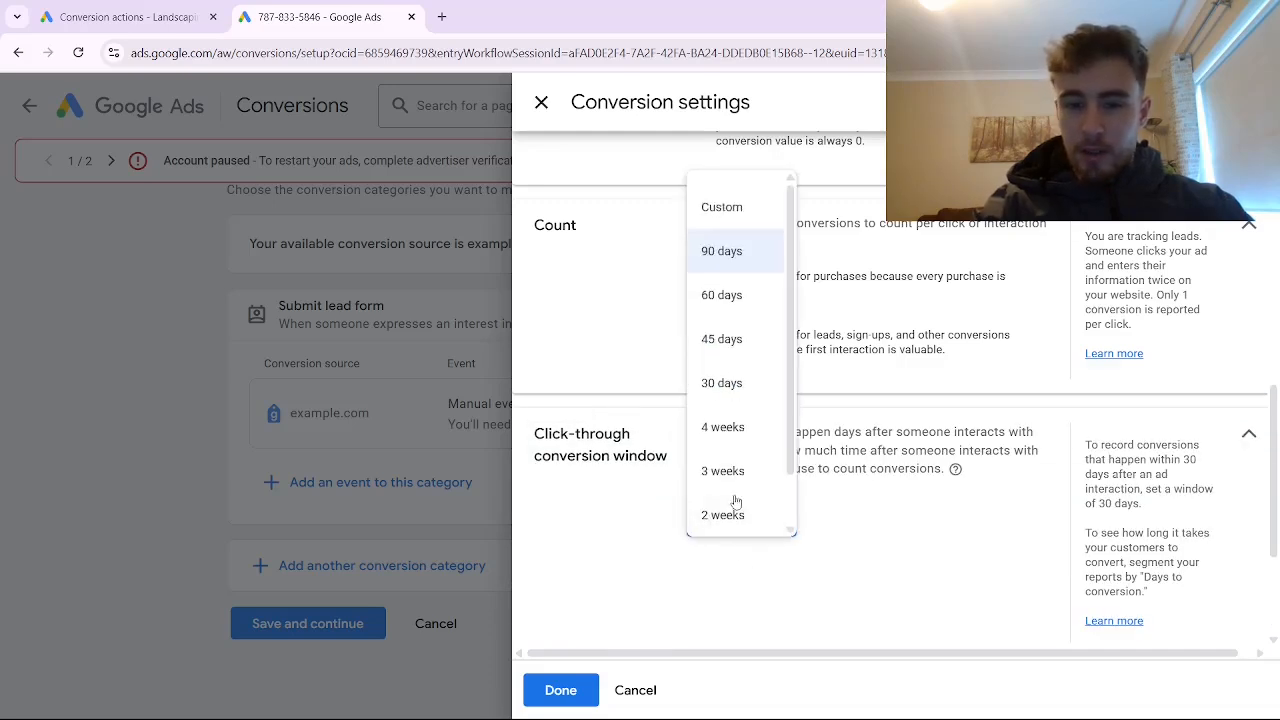
{"action": "left_click", "coordinate": [729, 385]}
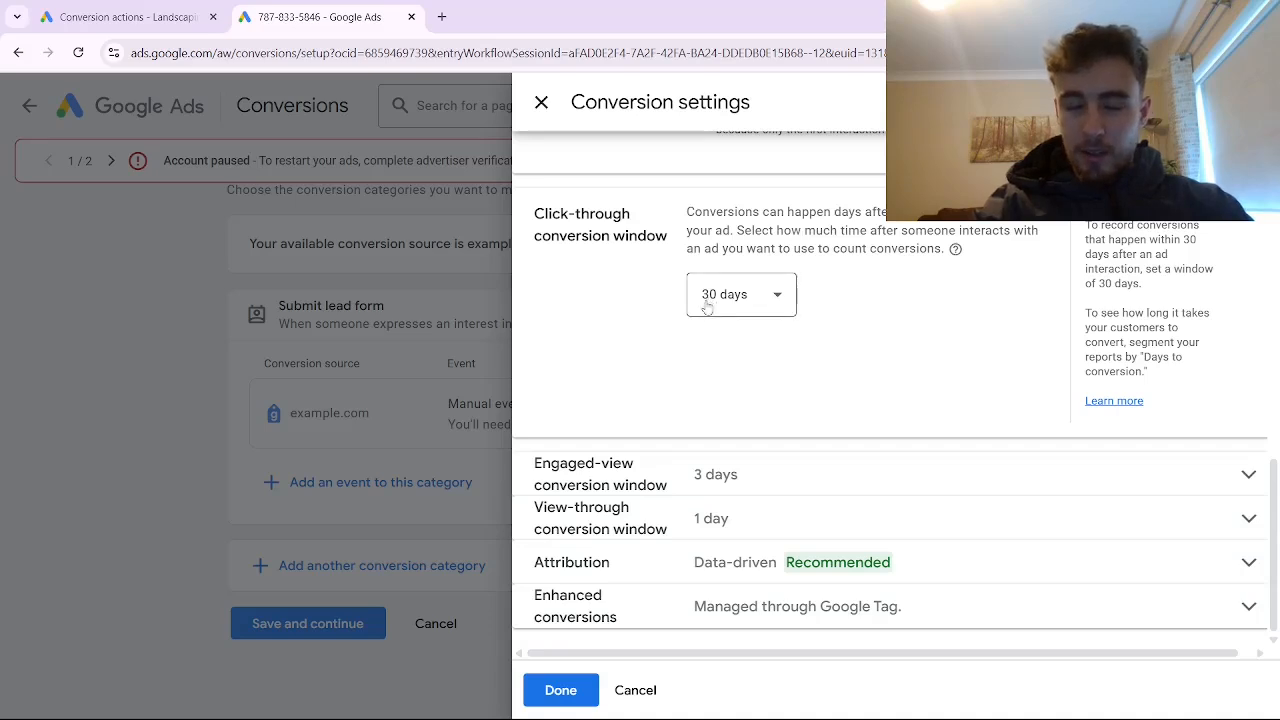
{"action": "left_click", "coordinate": [563, 690]}
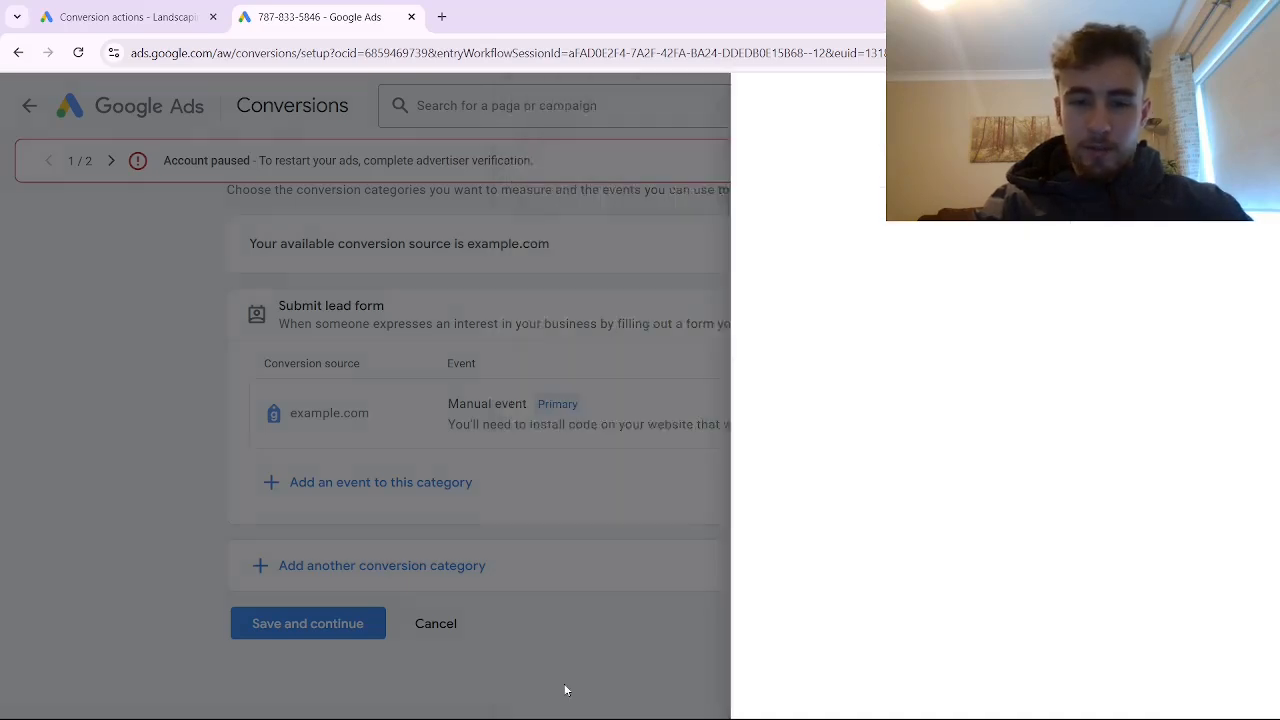
Save the Submit lead form conversion action and finish the setup to return to the conversion goals summary.
{"action": "left_click", "coordinate": [330, 622]}
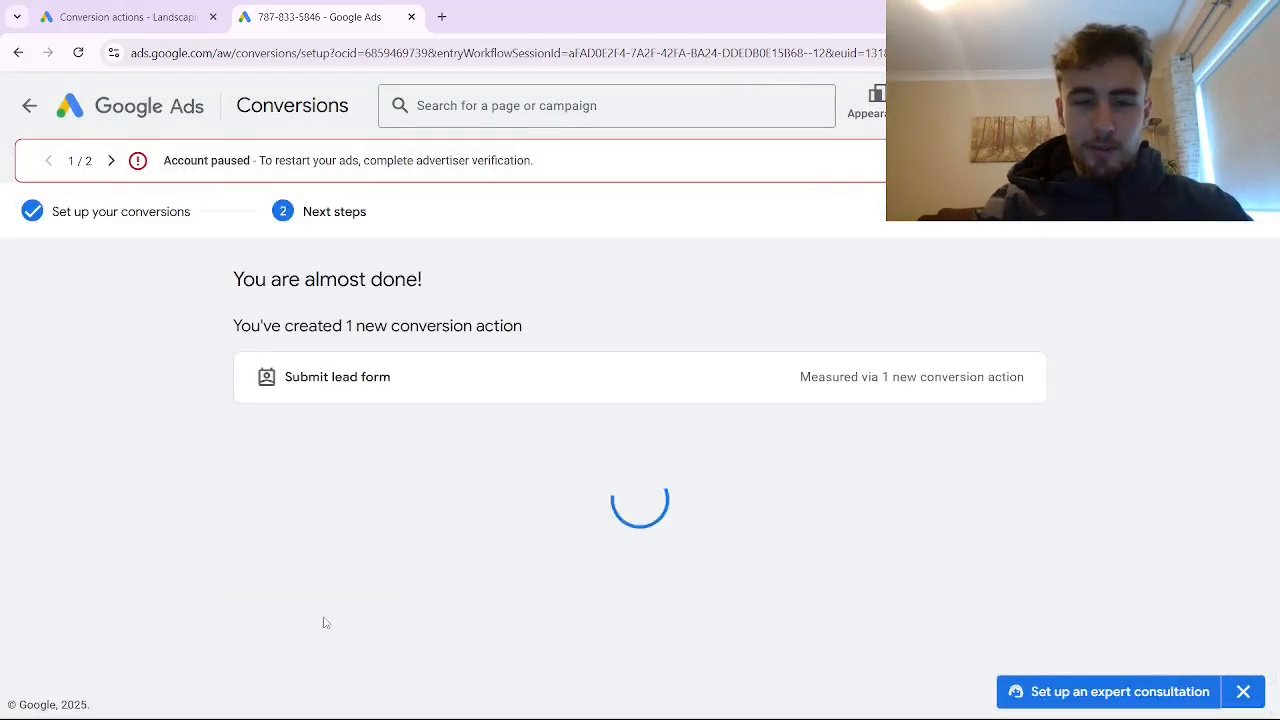
{"action": "left_click_drag", "start_coordinate": [1275, 226], "coordinate": [1255, 565]}
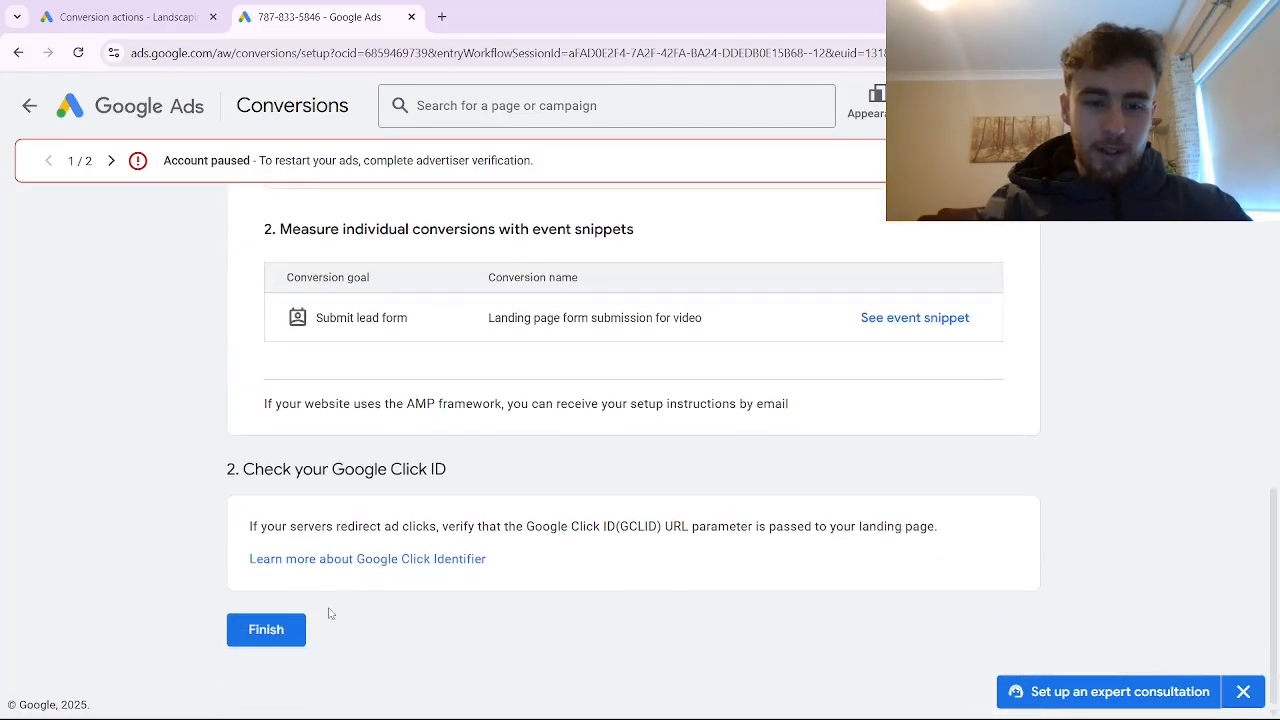
{"action": "left_click", "coordinate": [294, 632]}
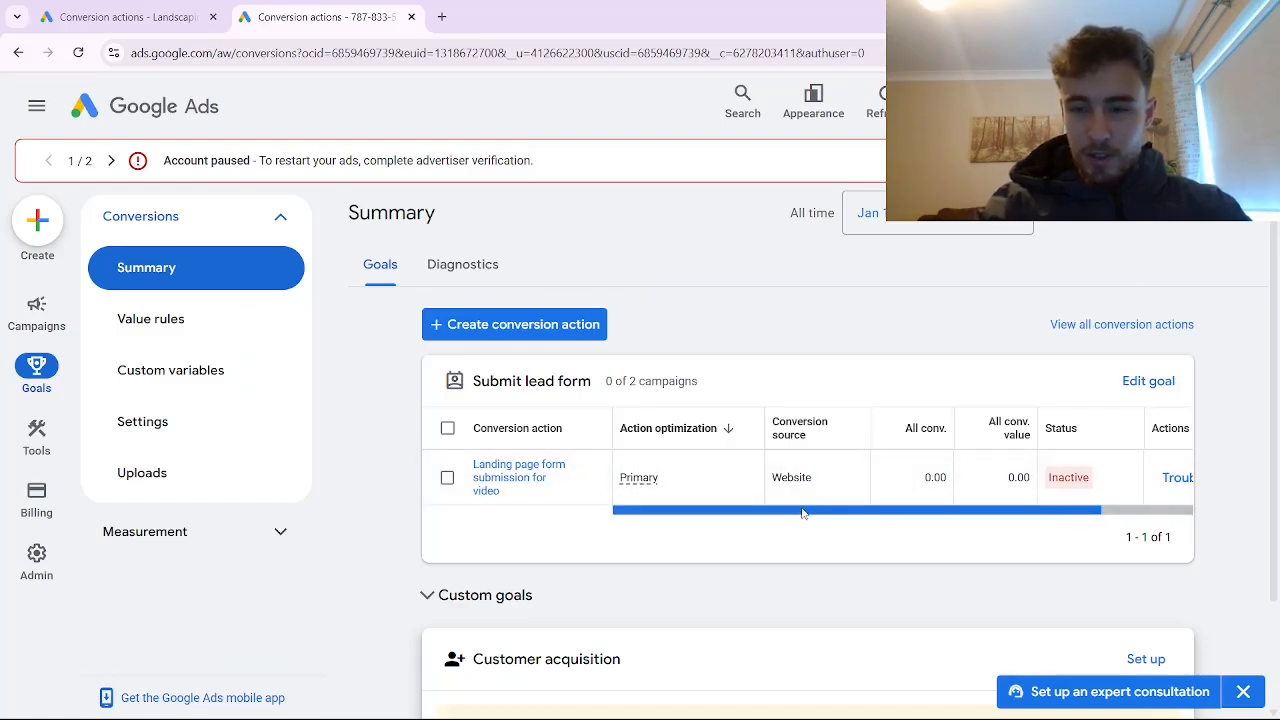
{"action": "mouse_move", "coordinate": [804, 512]}
{"action": "left_mouse_down"}
{"action": "mouse_move", "coordinate": [866, 512]}
{"action": "mouse_move", "coordinate": [804, 512]}
{"action": "left_mouse_up"}
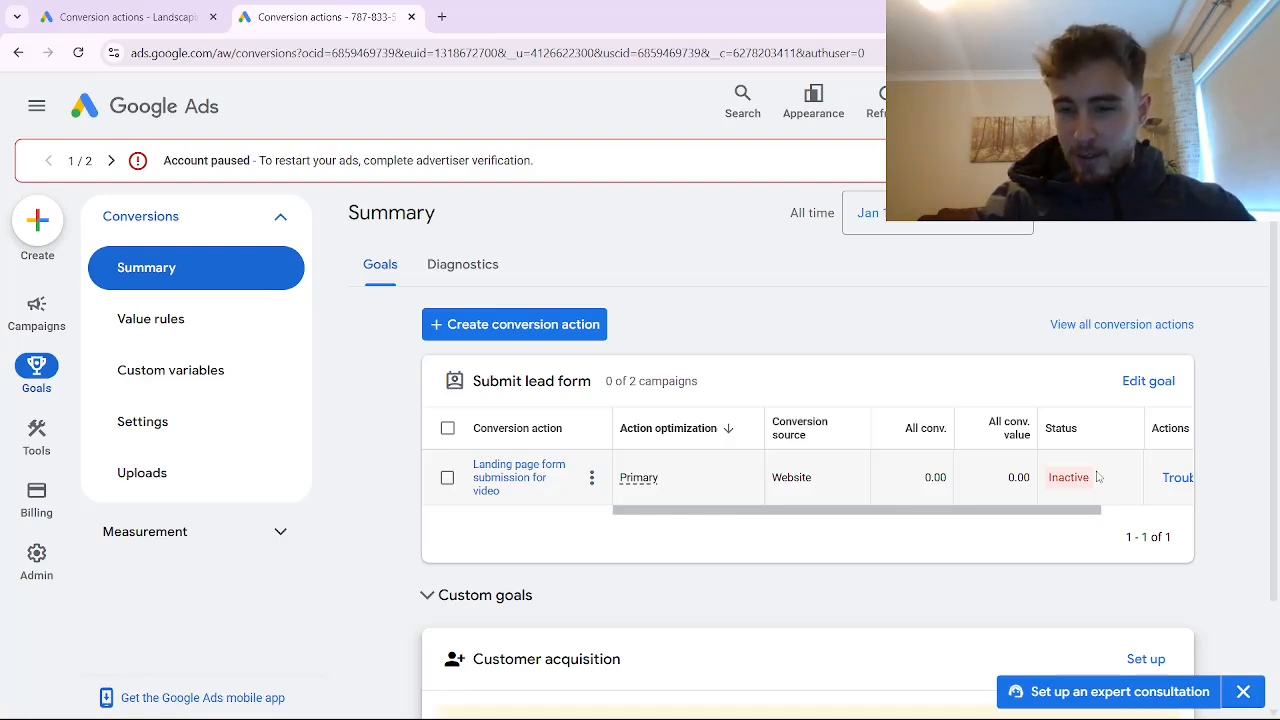
Start another conversion action with phone calls as an additional source and choose Phone call lead as the category.
{"action": "left_click", "coordinate": [538, 327]}
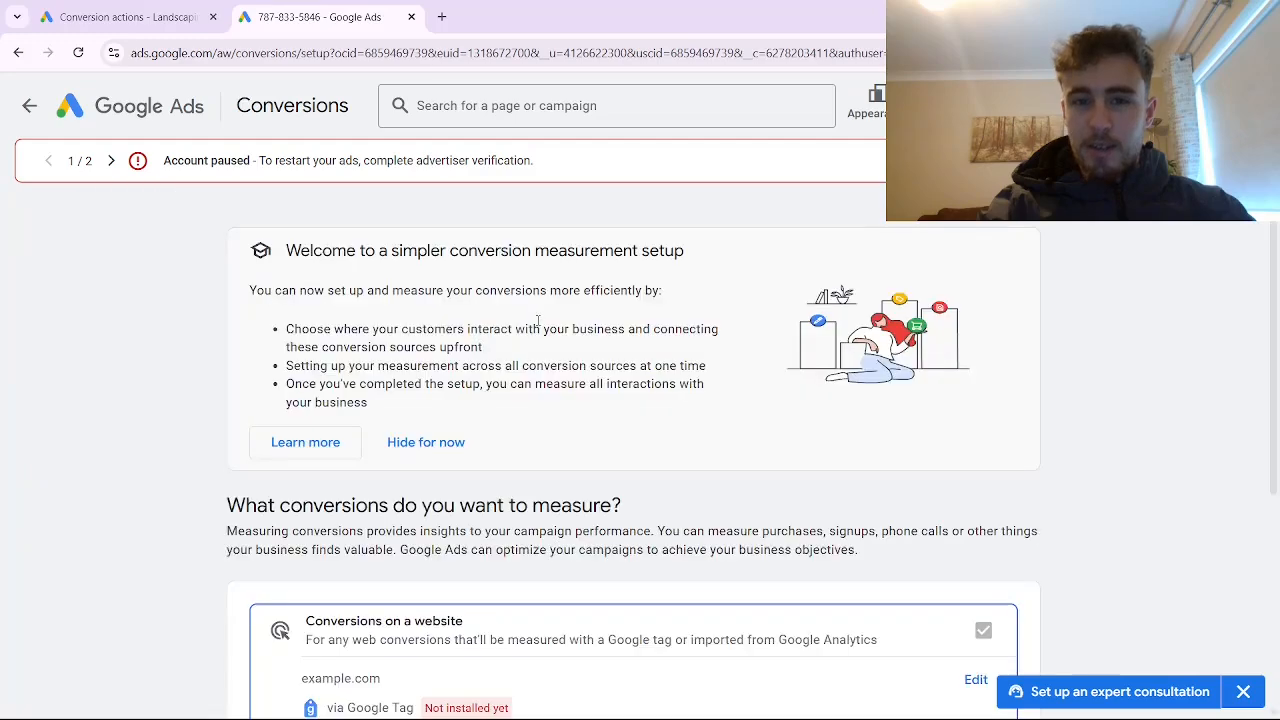
{"action": "scroll", "coordinate": [533, 403], "scroll_direction": "down", "scroll_amount": 3}
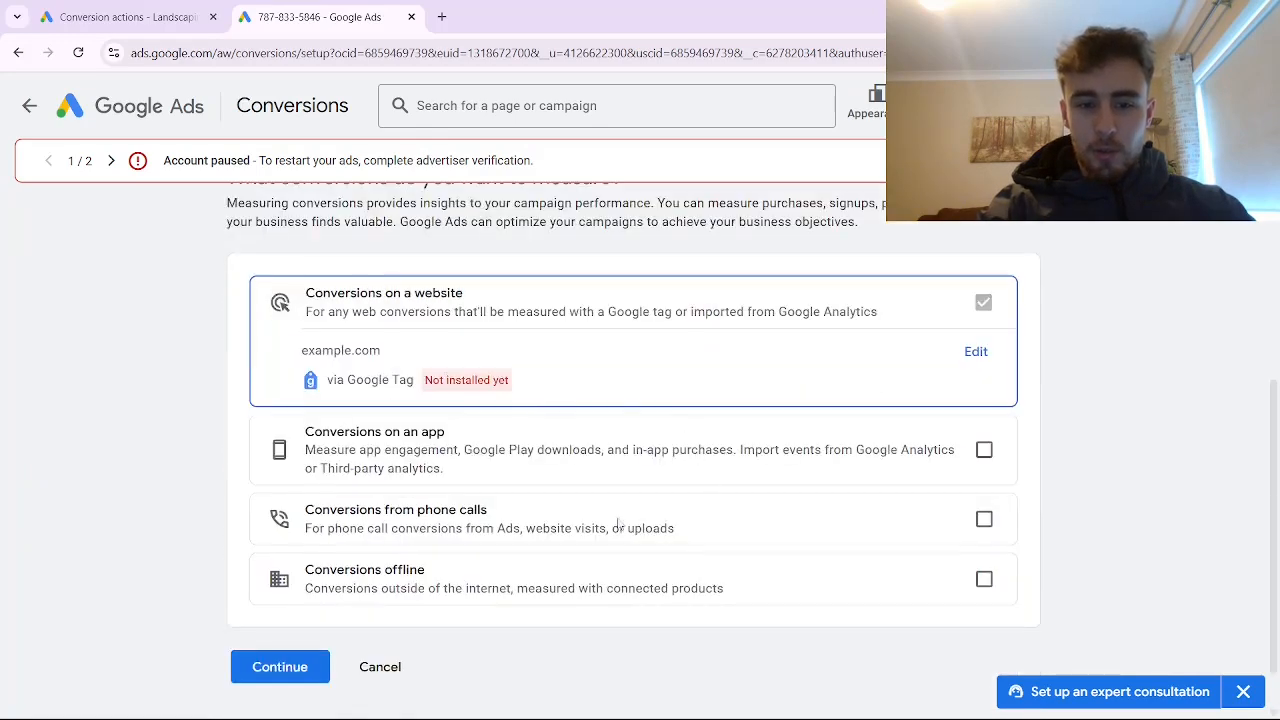
{"action": "left_click", "coordinate": [983, 519]}
{"action": "scroll", "coordinate": [1037, 420], "scroll_direction": "down", "scroll_amount": 2}
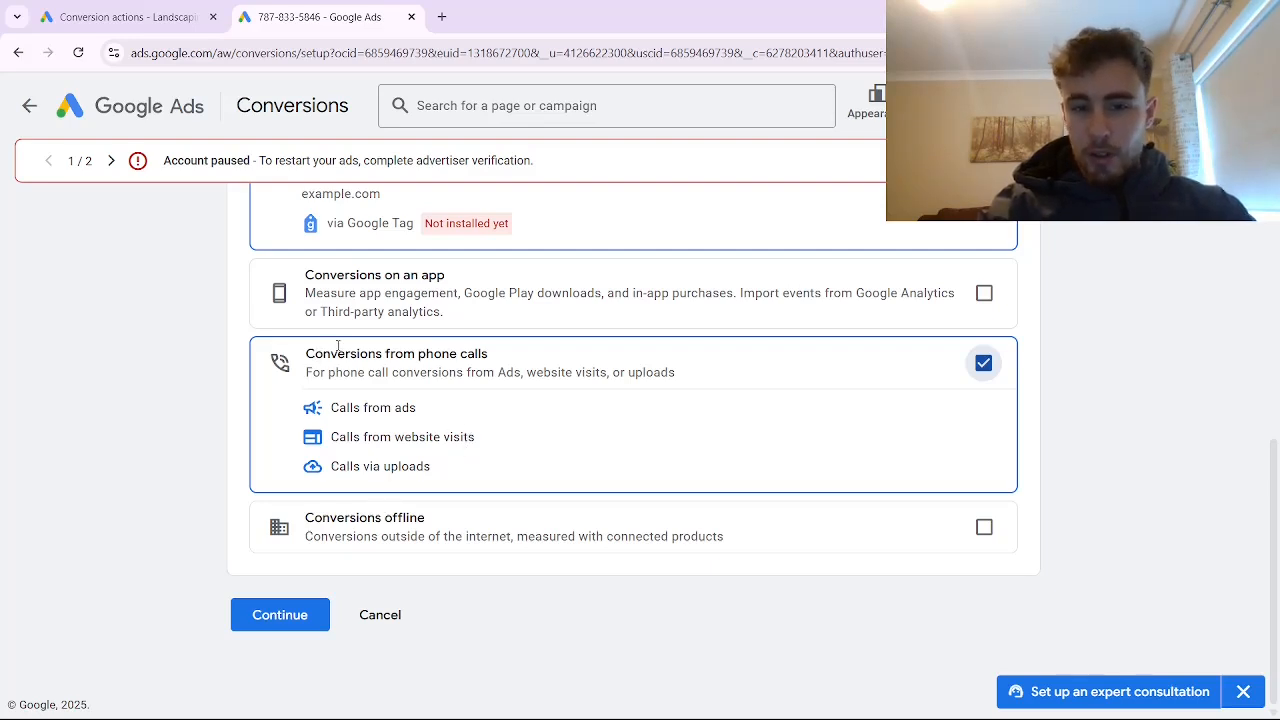
{"action": "left_click", "coordinate": [299, 617]}
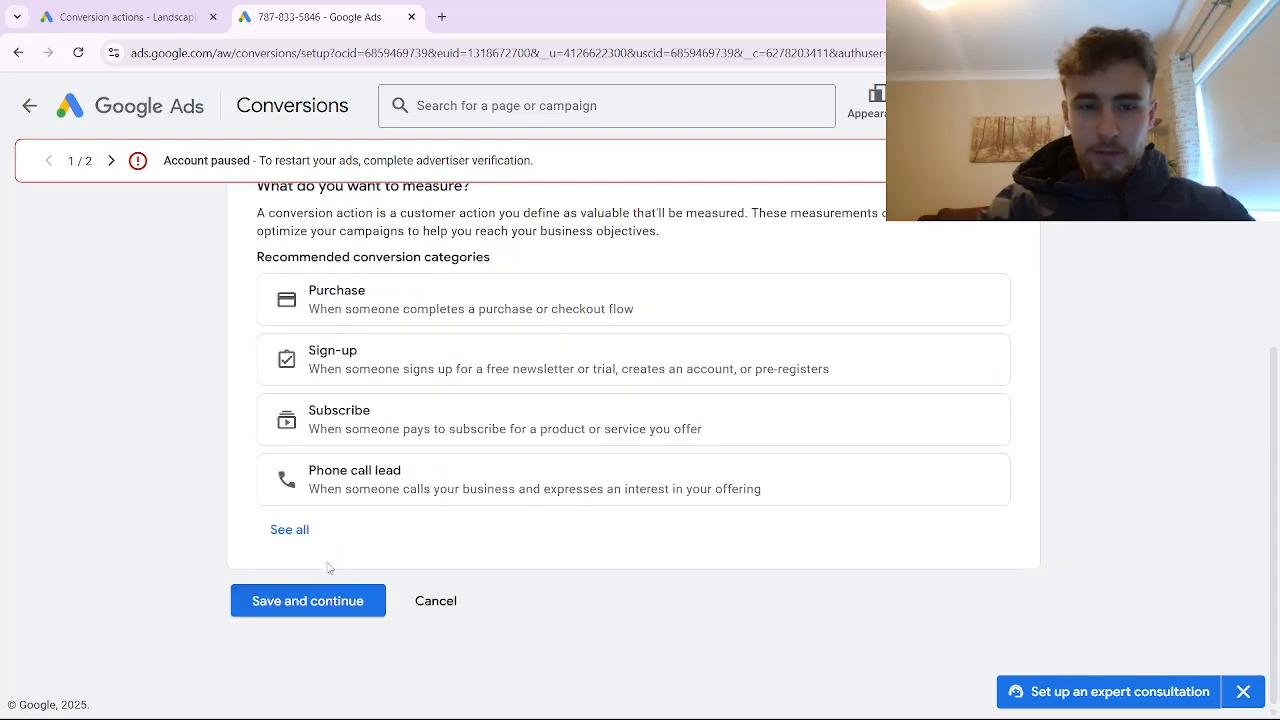
{"action": "left_click", "coordinate": [380, 478]}
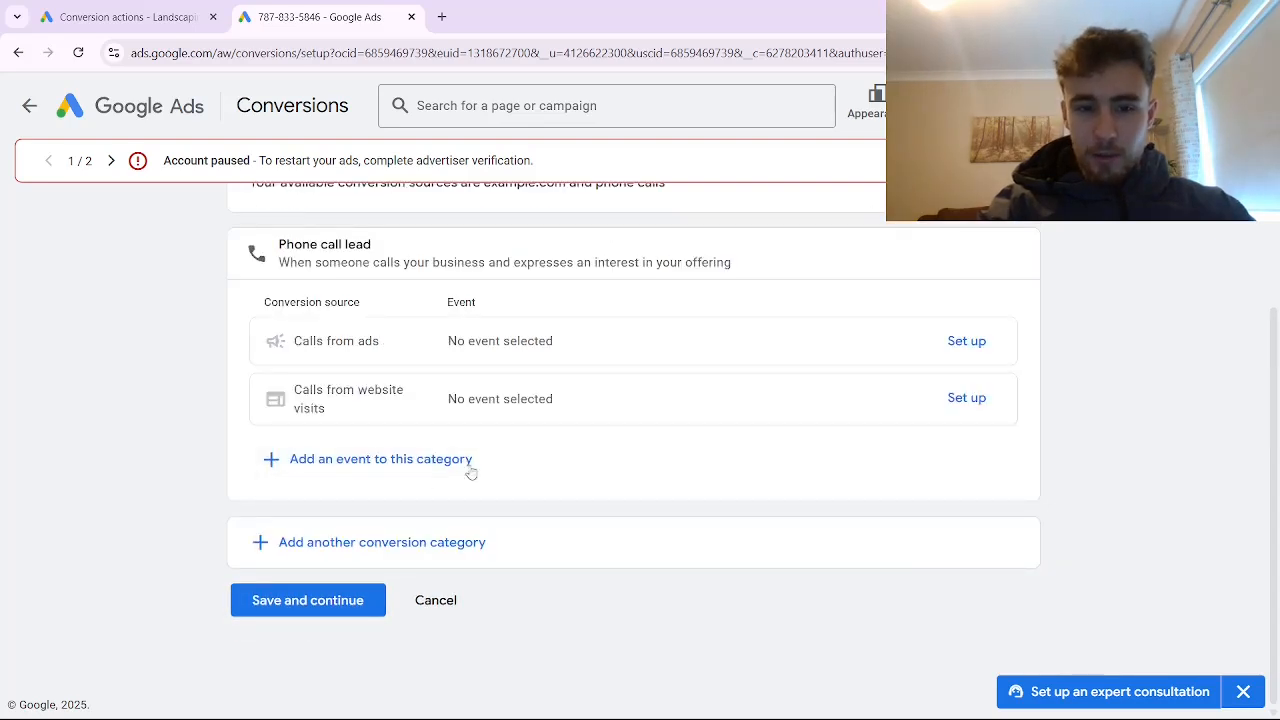
Set up the website calls event for someone calling a number shown on the website, entering the phone number in both number fields.
{"action": "scroll", "coordinate": [524, 451], "scroll_direction": "up", "scroll_amount": 1}
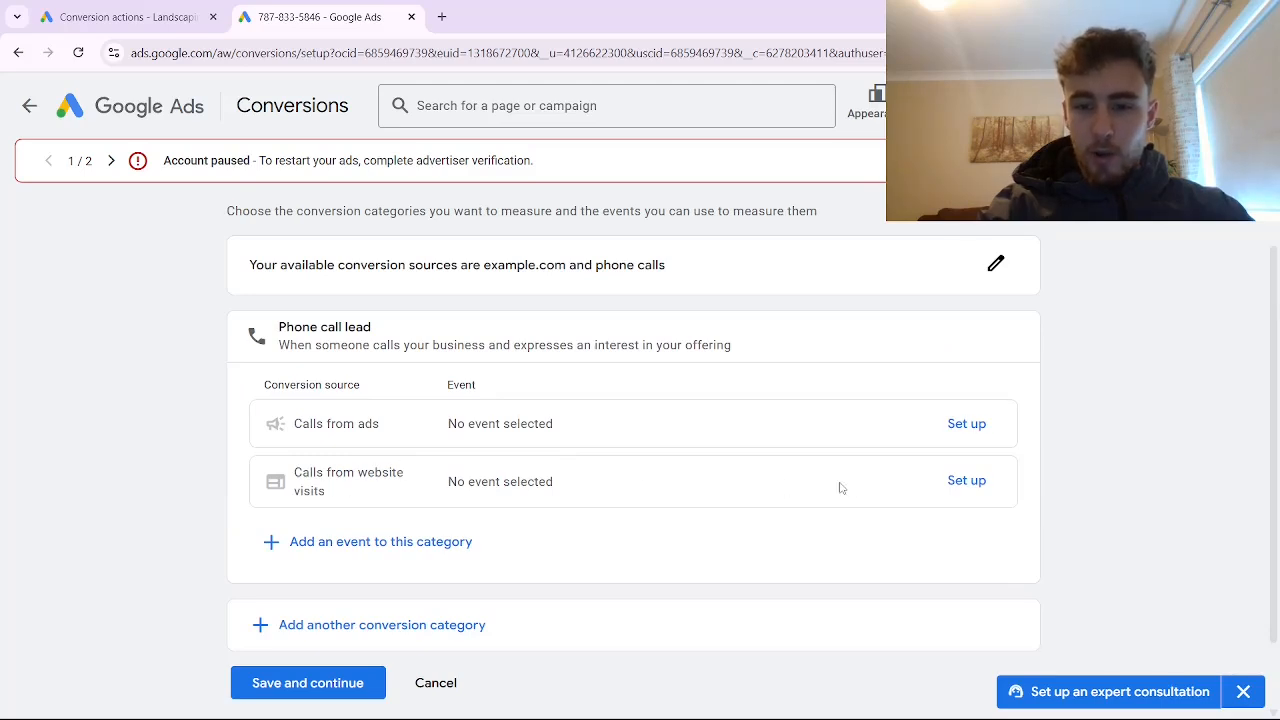
{"action": "left_click", "coordinate": [960, 481]}
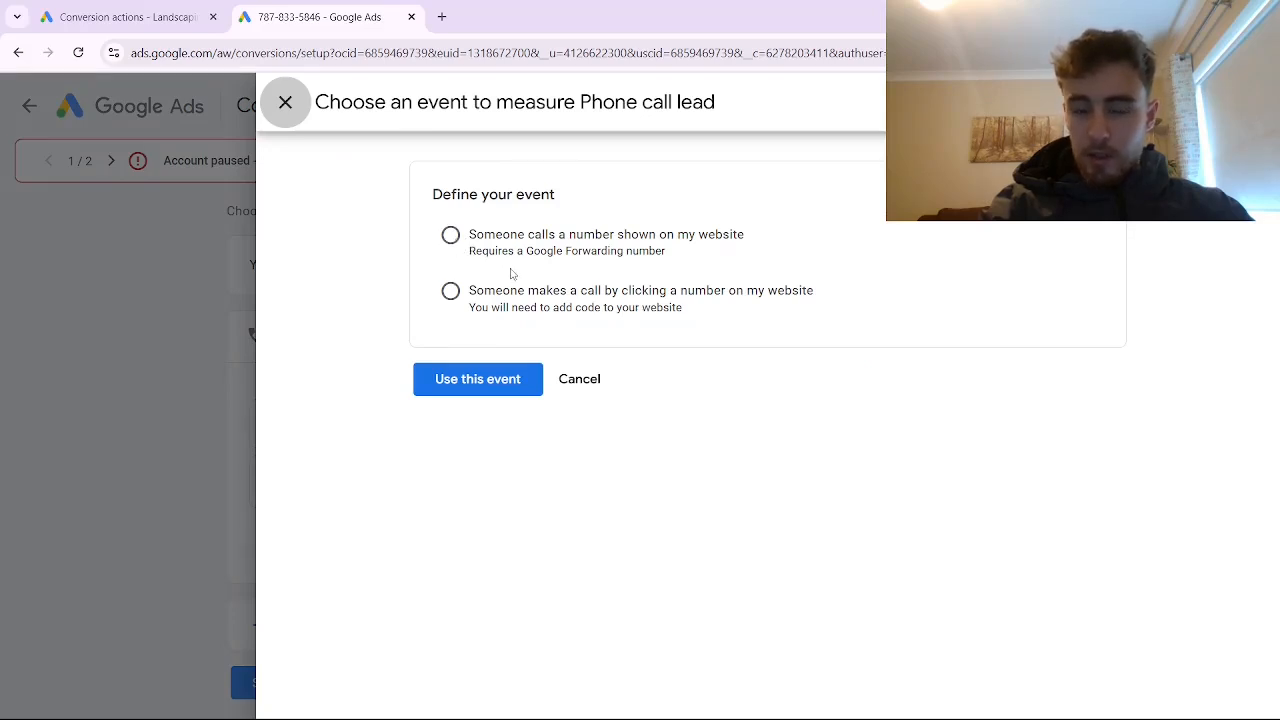
{"action": "left_click", "coordinate": [450, 236]}
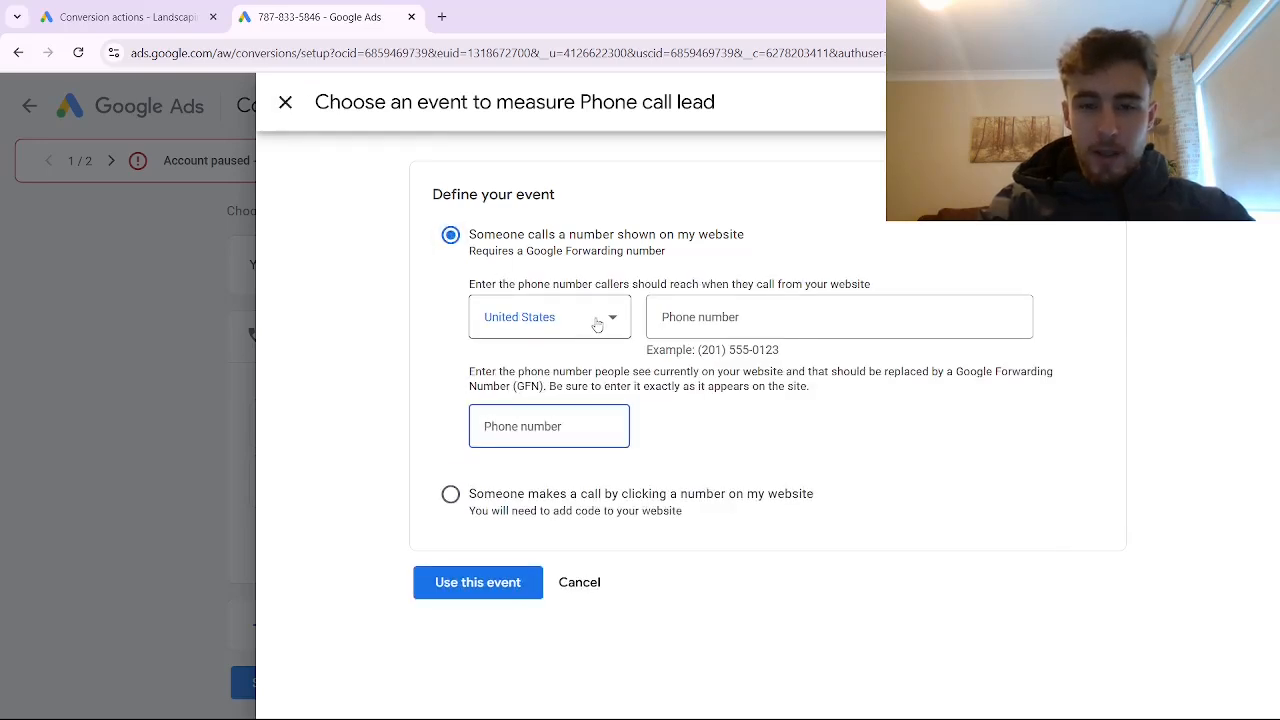
{"action": "left_click", "coordinate": [684, 320]}
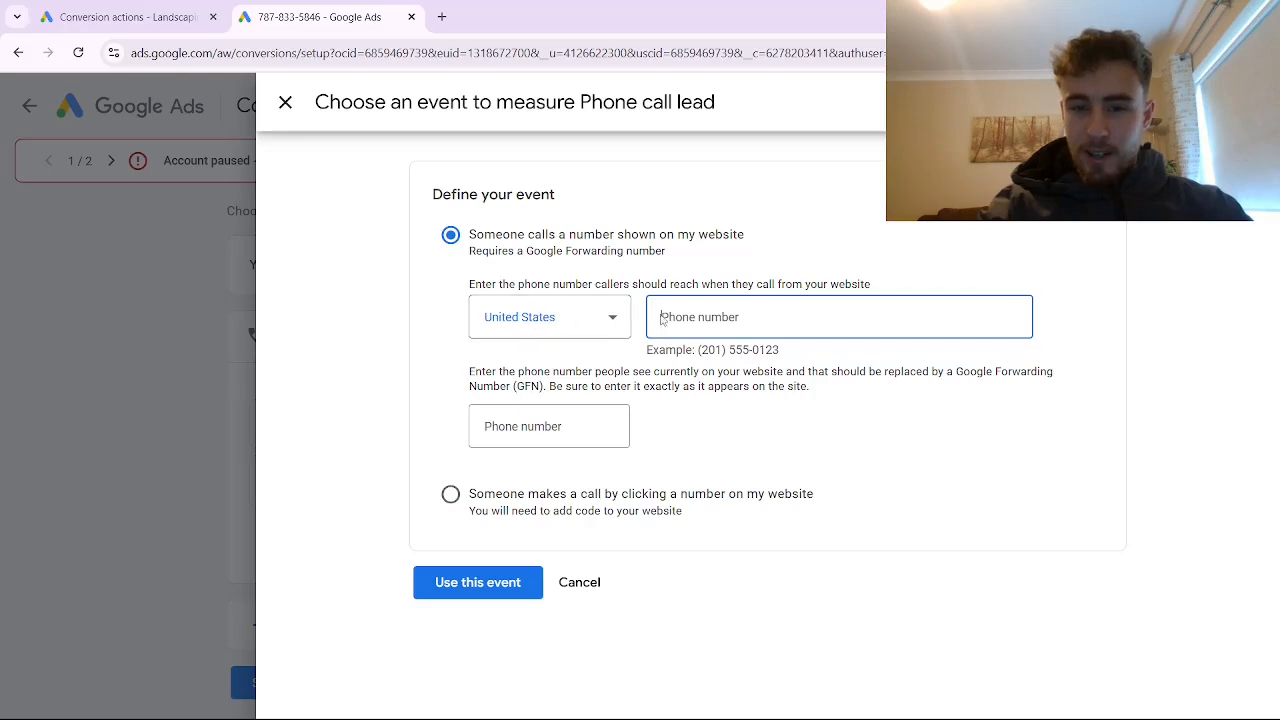
{"action": "left_click", "coordinate": [571, 425]}
{"action": "left_click", "coordinate": [714, 317]}
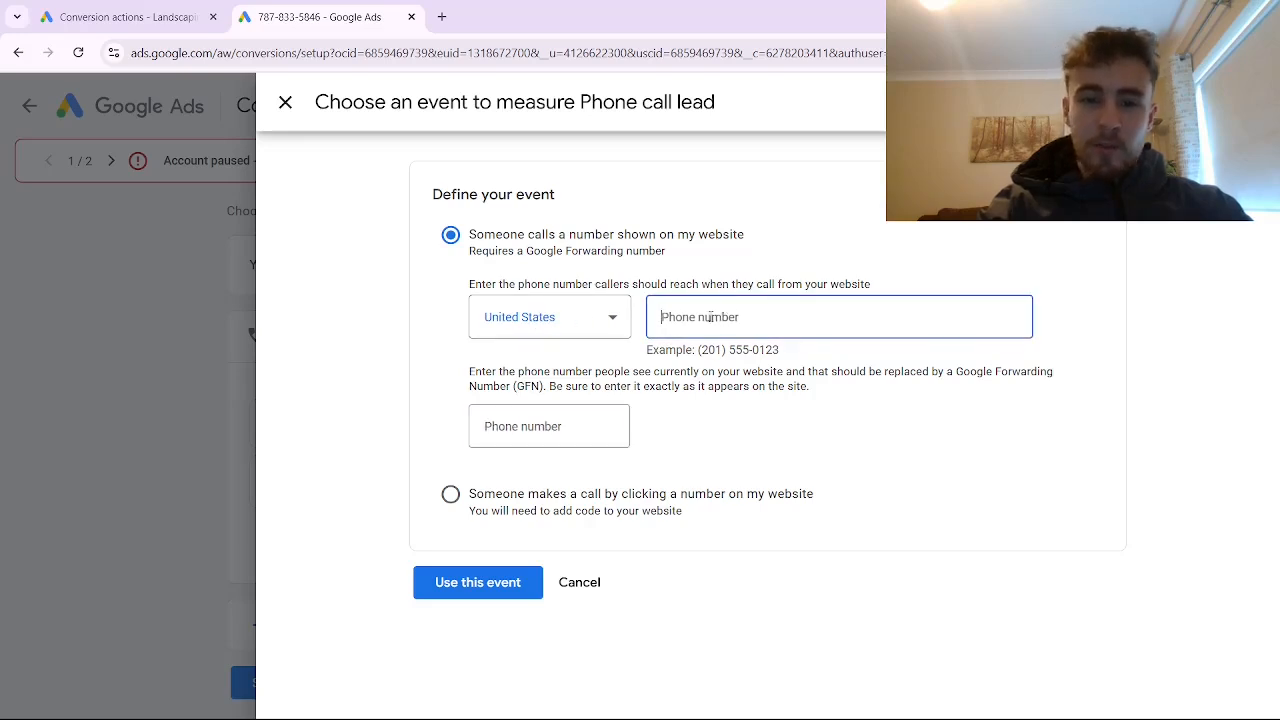
{"action": "type", "text": "(201) 555-0123"}
{"action": "left_click", "coordinate": [533, 430]}
{"action": "type", "text": "(201) 555-0123"}
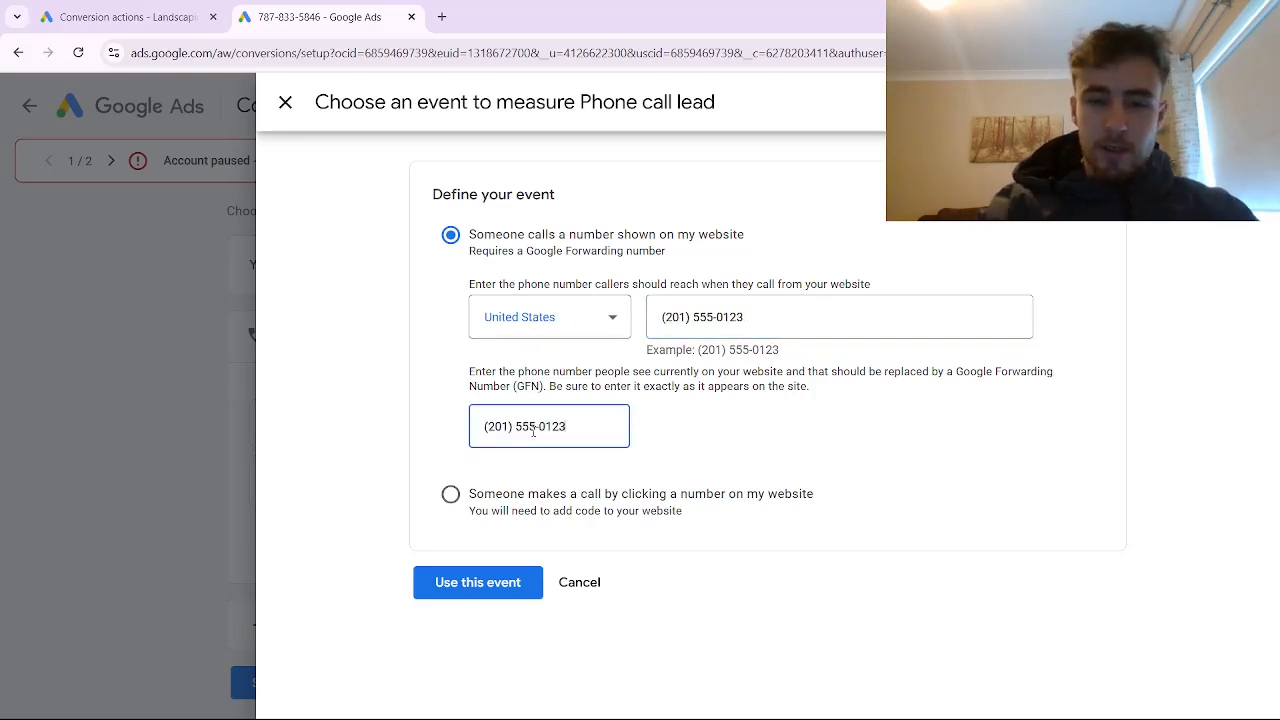
{"action": "left_click", "coordinate": [497, 584]}
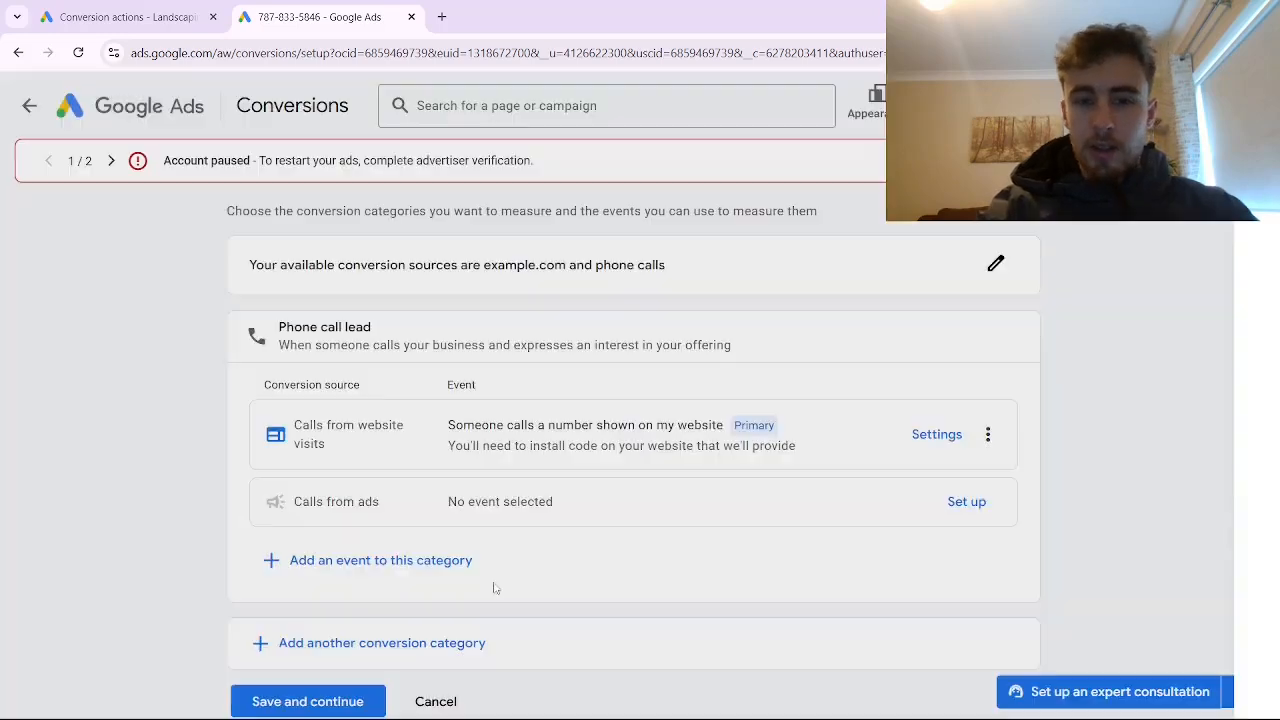
Configure the website calls event without a conversion value and with a minimum call length of 1 second, and apply the settings.
{"action": "scroll", "coordinate": [830, 400], "scroll_direction": "down", "scroll_amount": 1}
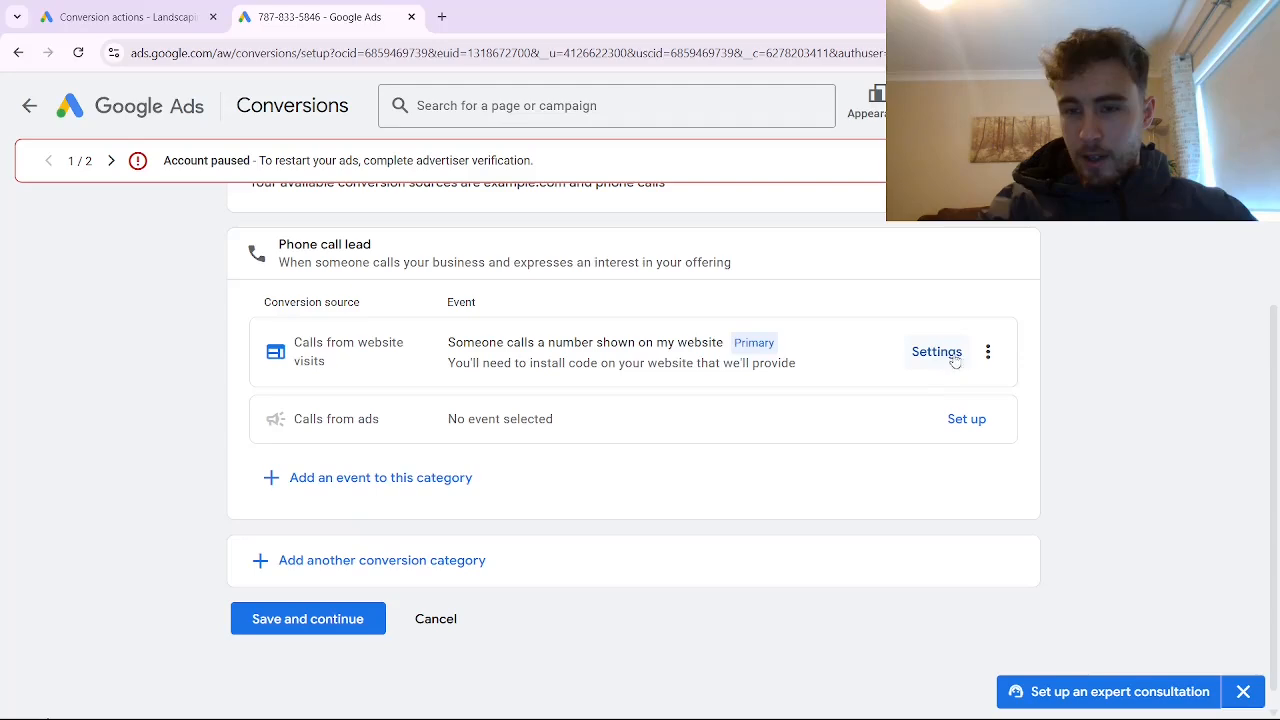
{"action": "left_click", "coordinate": [937, 352]}
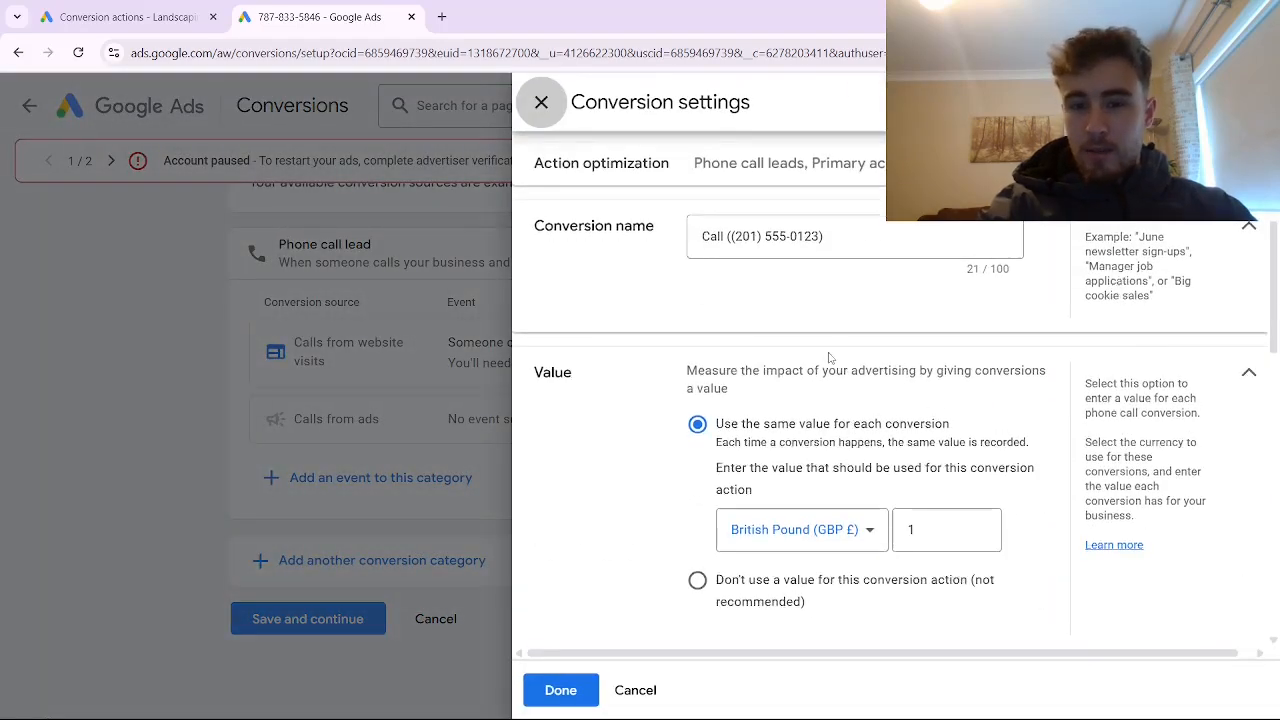
{"action": "scroll", "coordinate": [829, 357], "scroll_direction": "down", "scroll_amount": 1}
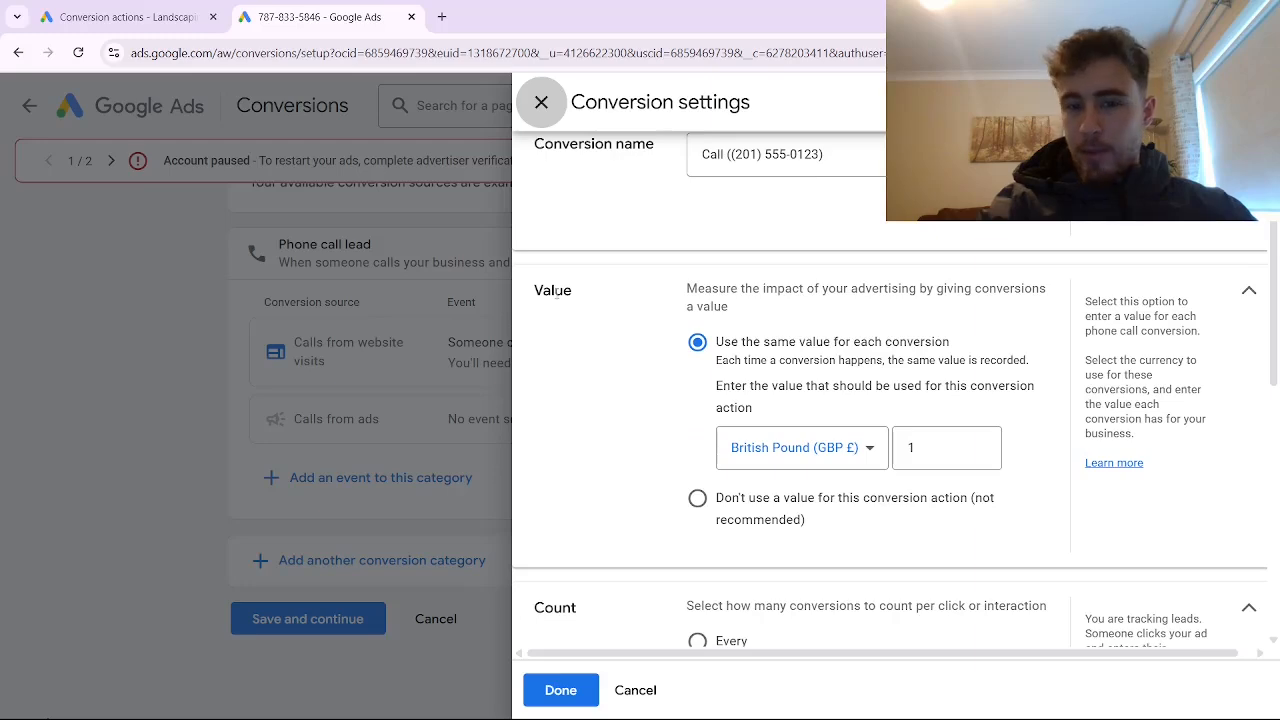
{"action": "left_click", "coordinate": [697, 498]}
{"action": "scroll", "coordinate": [845, 480], "scroll_direction": "down", "scroll_amount": 3}
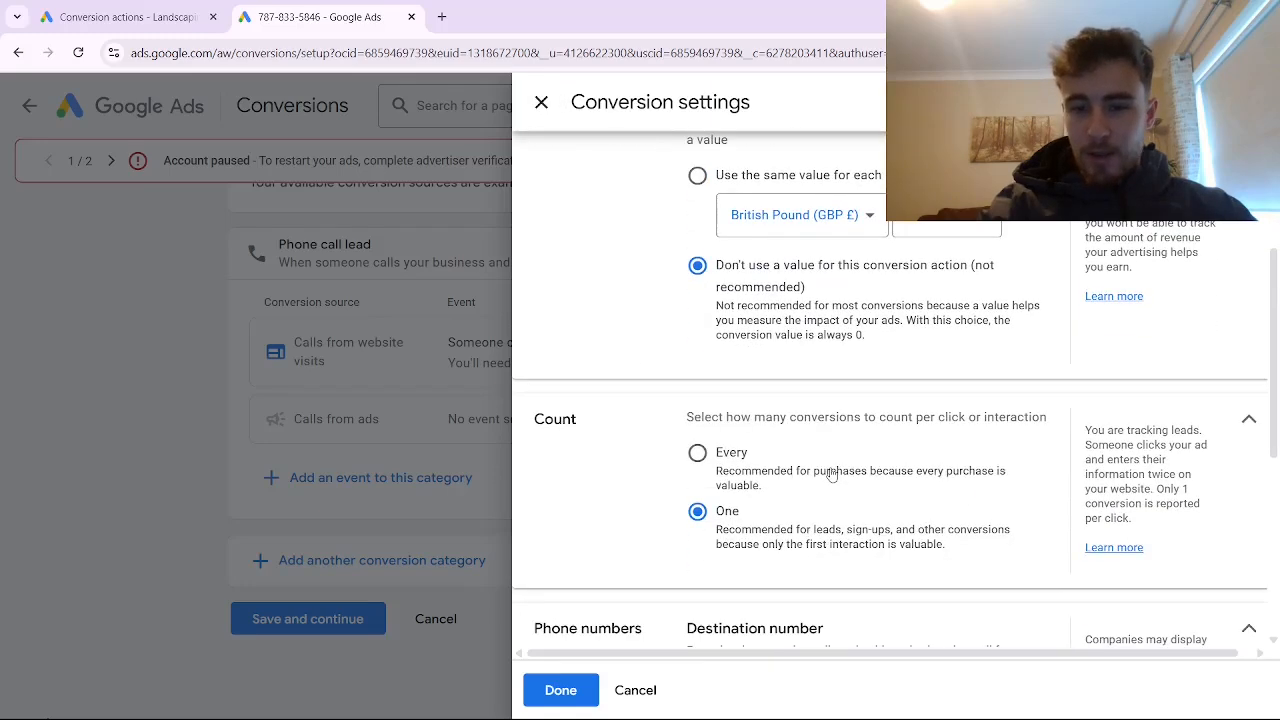
{"action": "scroll", "coordinate": [618, 410], "scroll_direction": "down", "scroll_amount": 5}
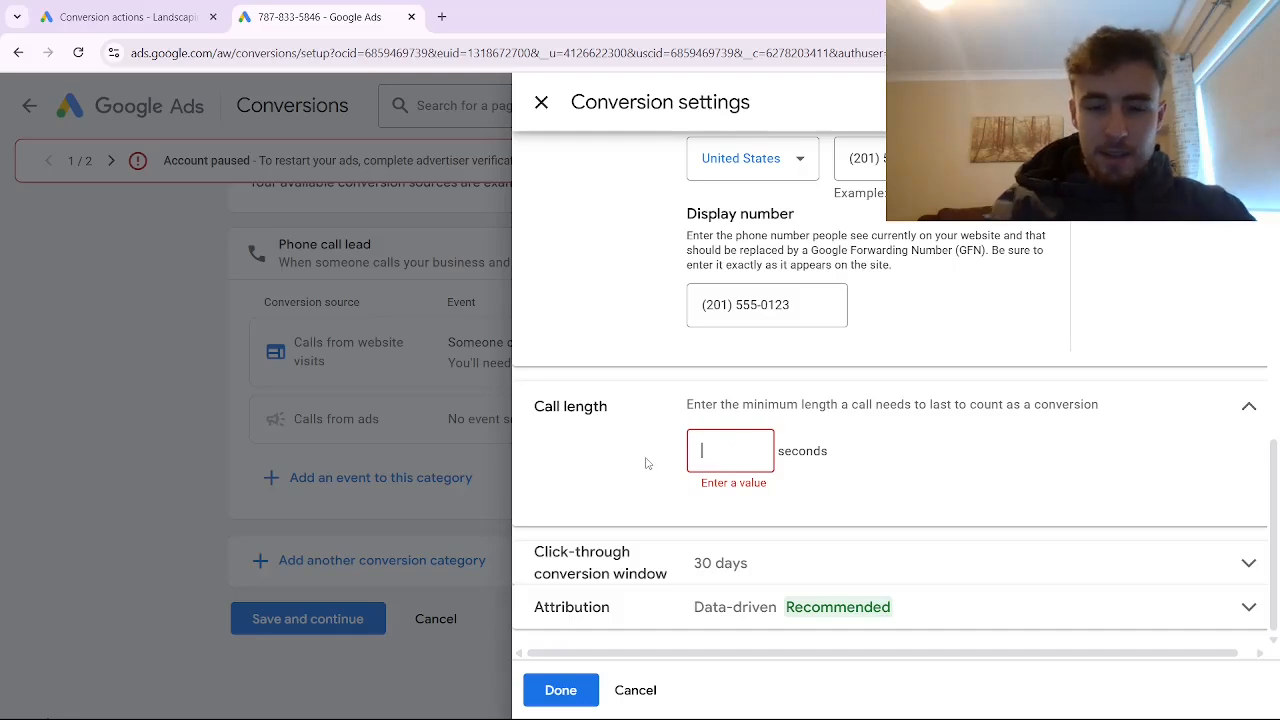
{"action": "type", "text": "1"}
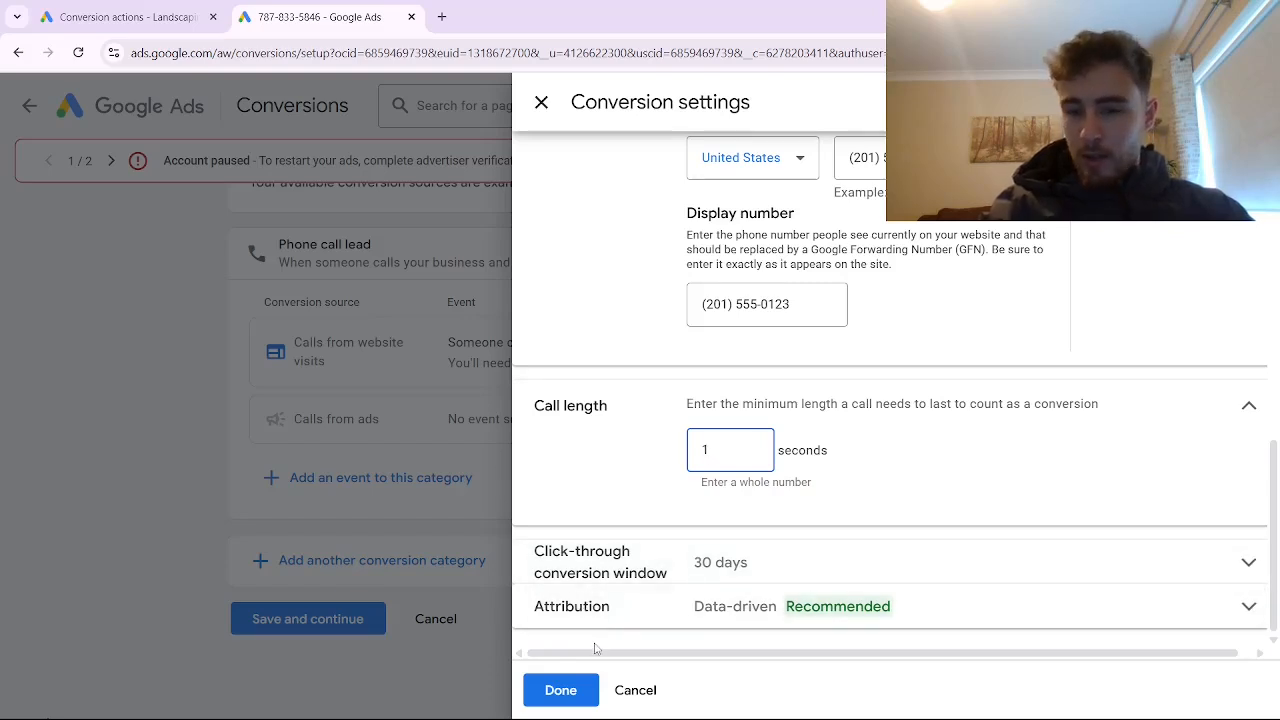
{"action": "left_click", "coordinate": [578, 689]}
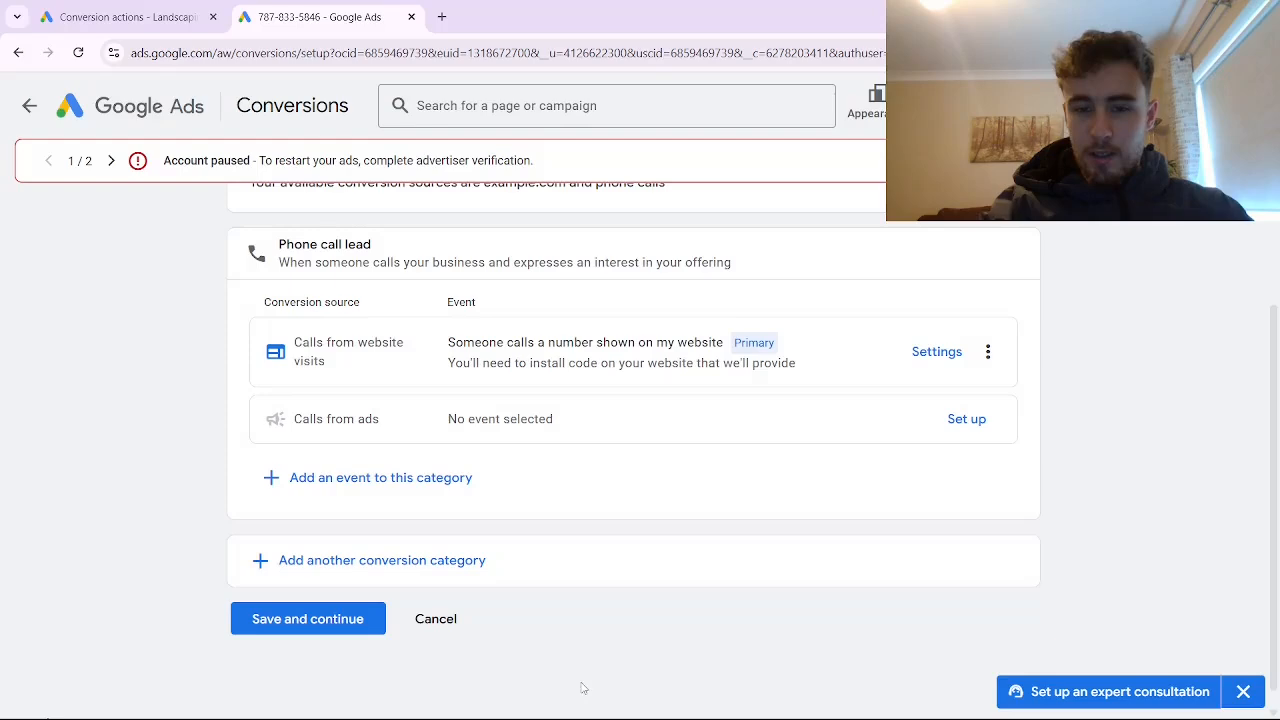
Save the website calls conversion action and finish its setup to return to the conversion goals summary.
{"action": "left_click", "coordinate": [334, 618]}
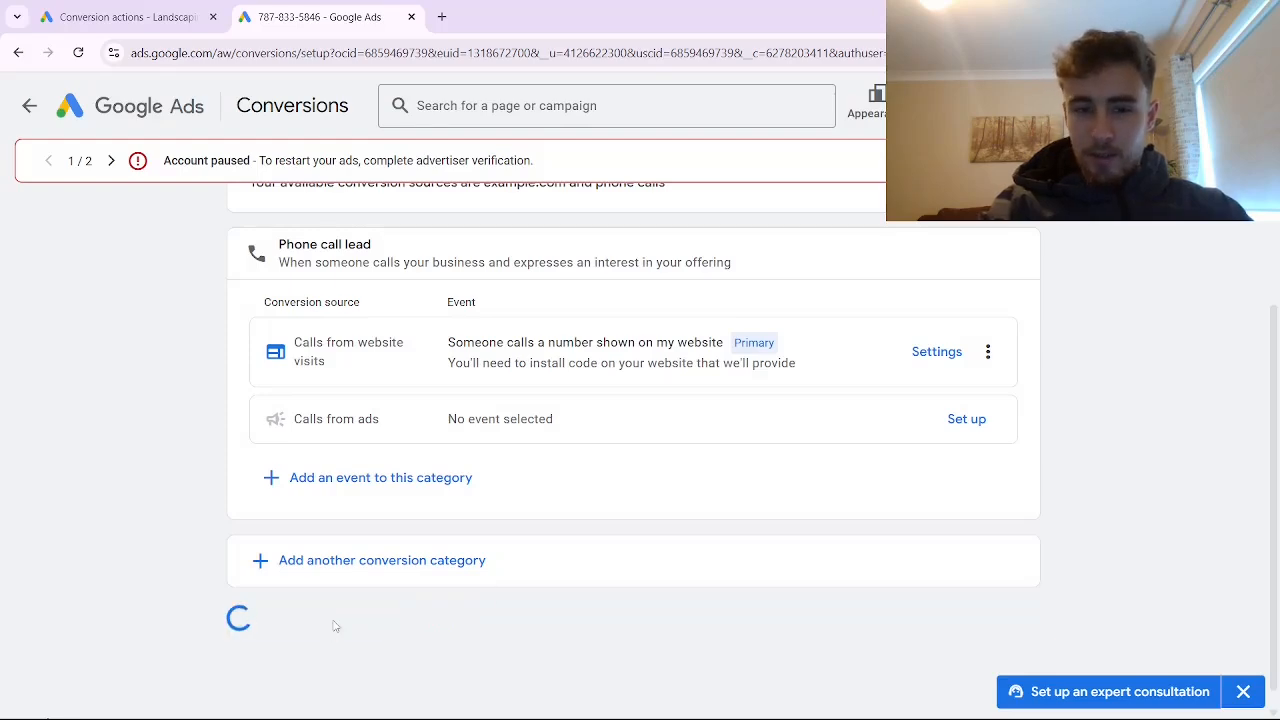
{"action": "scroll", "coordinate": [437, 492], "scroll_direction": "down", "scroll_amount": 7}
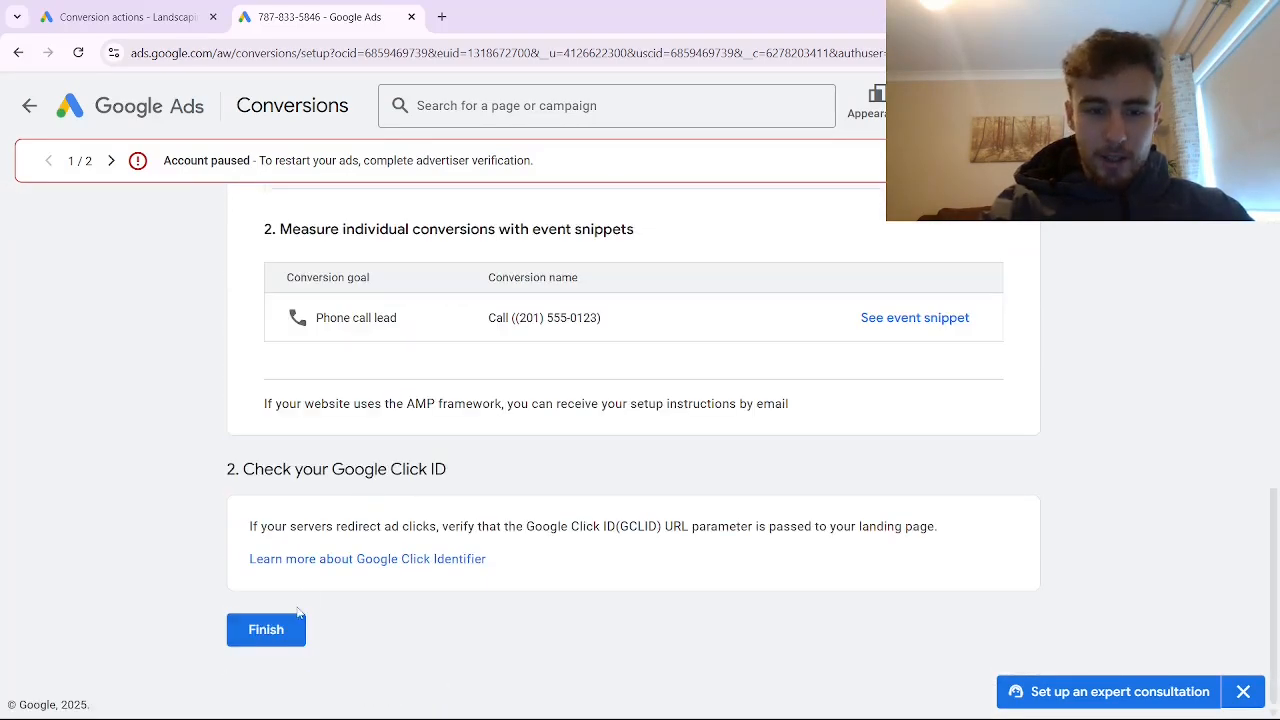
{"action": "left_click", "coordinate": [280, 632]}
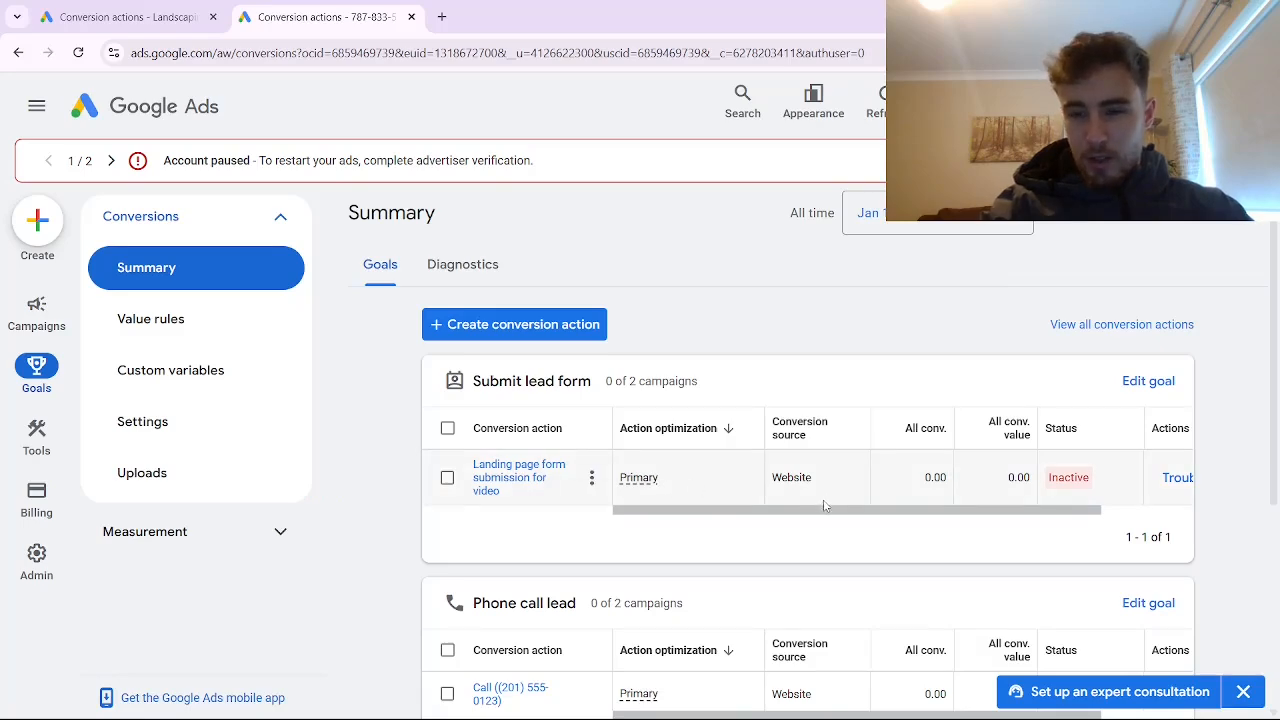
{"action": "scroll", "coordinate": [815, 495], "scroll_direction": "down", "scroll_amount": 1}
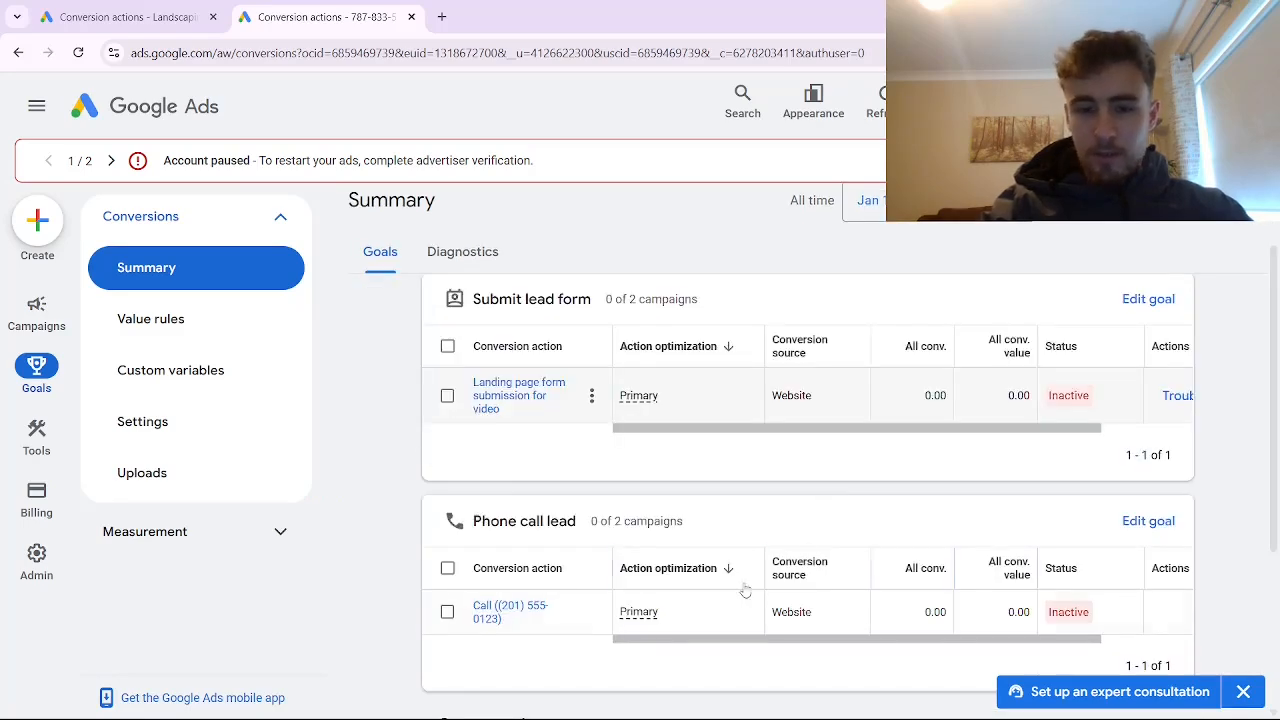
{"action": "scroll", "coordinate": [743, 591], "scroll_direction": "up", "scroll_amount": 1}
{"action": "scroll", "coordinate": [577, 480], "scroll_direction": "down", "scroll_amount": 1}
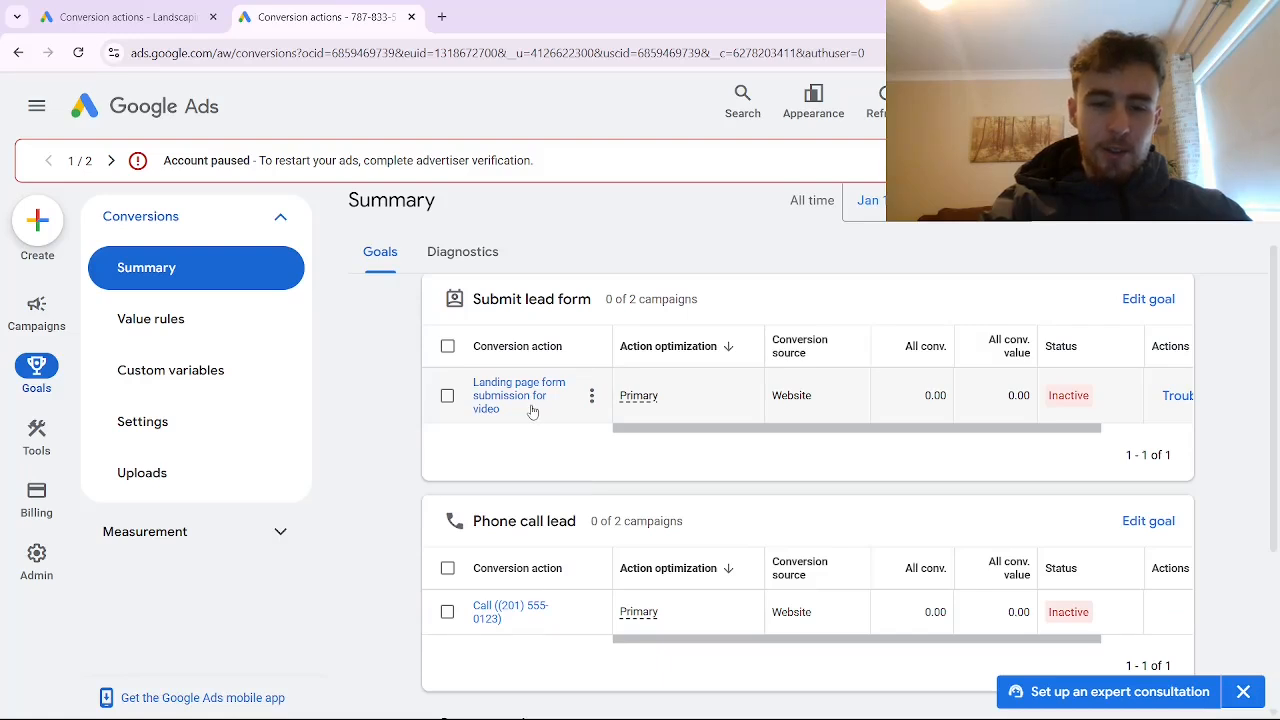
Start a further conversion action with the website and phone call sources, in the Phone call lead category.
{"action": "left_click", "coordinate": [505, 615]}
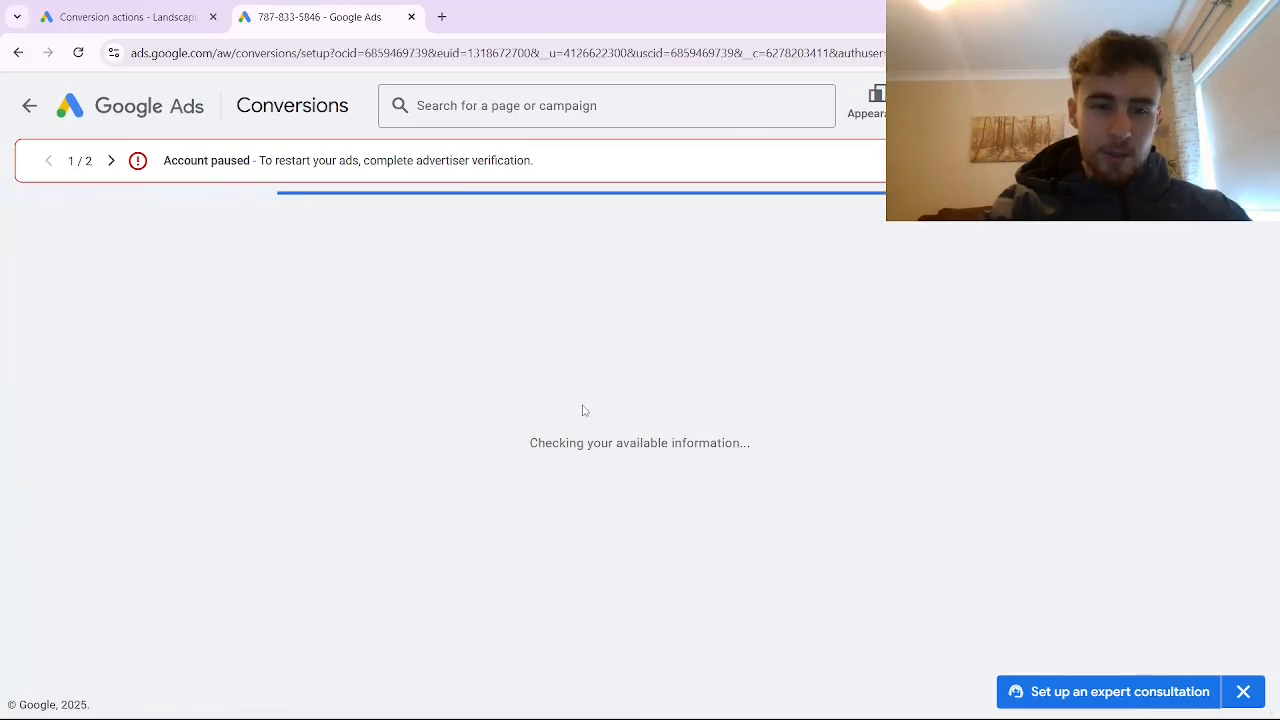
{"action": "scroll", "coordinate": [581, 416], "scroll_direction": "down", "scroll_amount": 2}
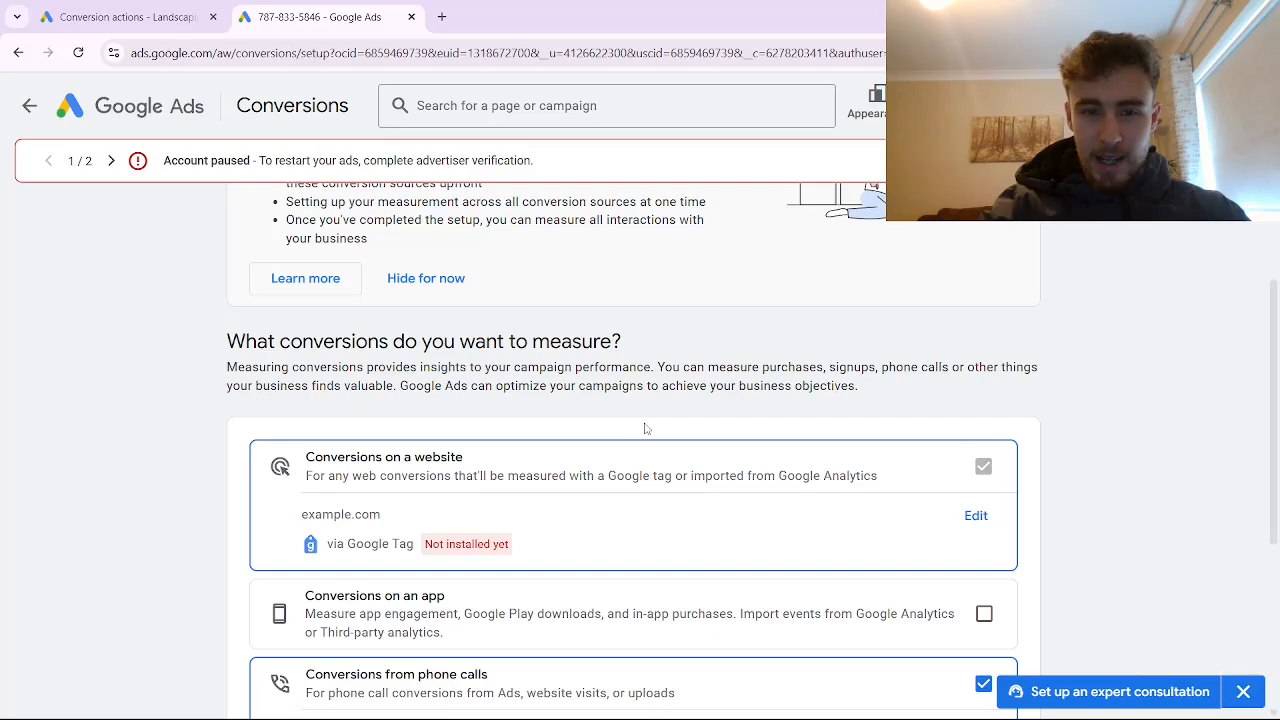
{"action": "scroll", "coordinate": [660, 432], "scroll_direction": "down", "scroll_amount": 1}
{"action": "scroll", "coordinate": [675, 436], "scroll_direction": "down", "scroll_amount": 3}
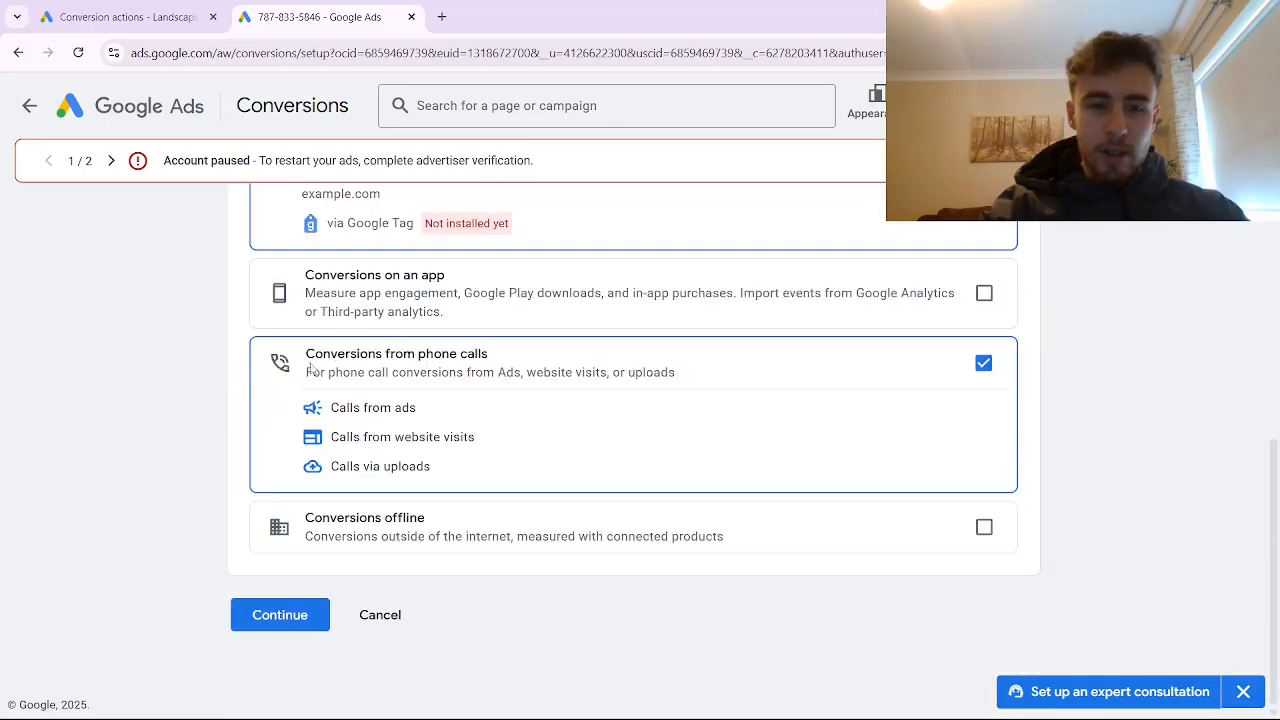
{"action": "left_click", "coordinate": [300, 617]}
{"action": "left_click", "coordinate": [405, 484]}
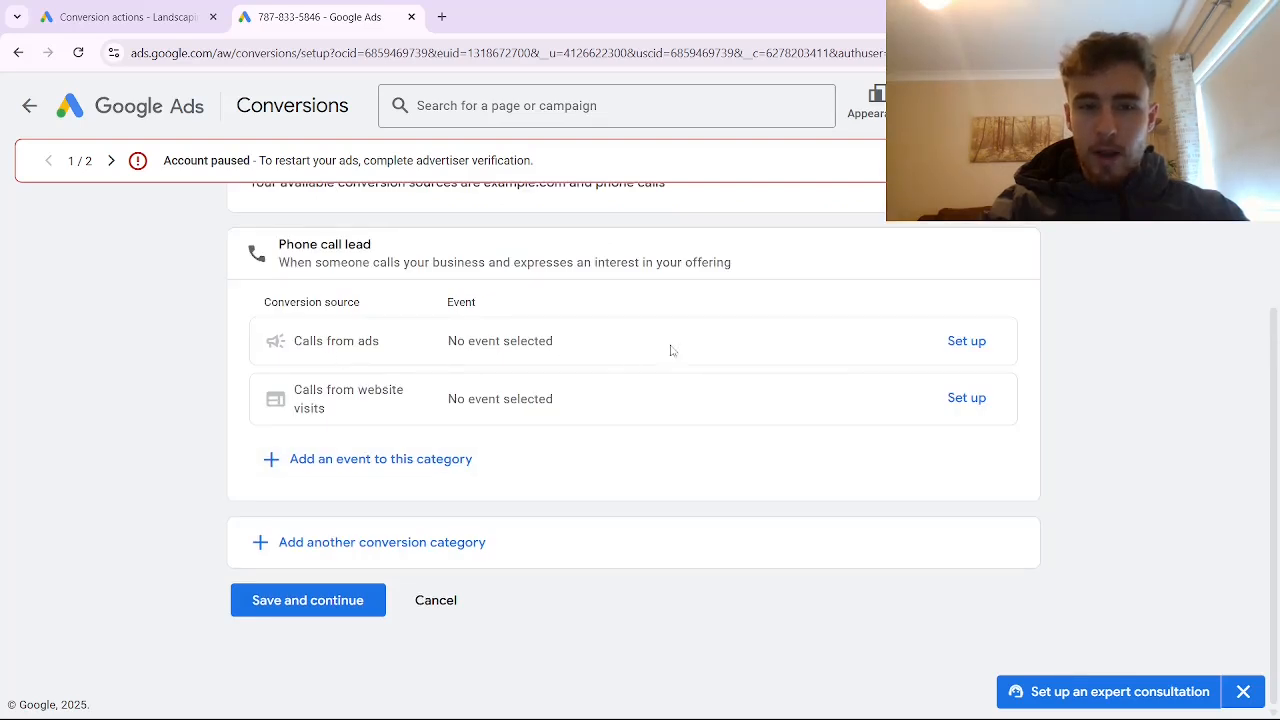
Set up the Calls from ads event for someone clicking a call ad or call asset, using no conversion value.
{"action": "left_click", "coordinate": [940, 341]}
{"action": "left_click_drag", "start_coordinate": [449, 352], "coordinate": [684, 352]}
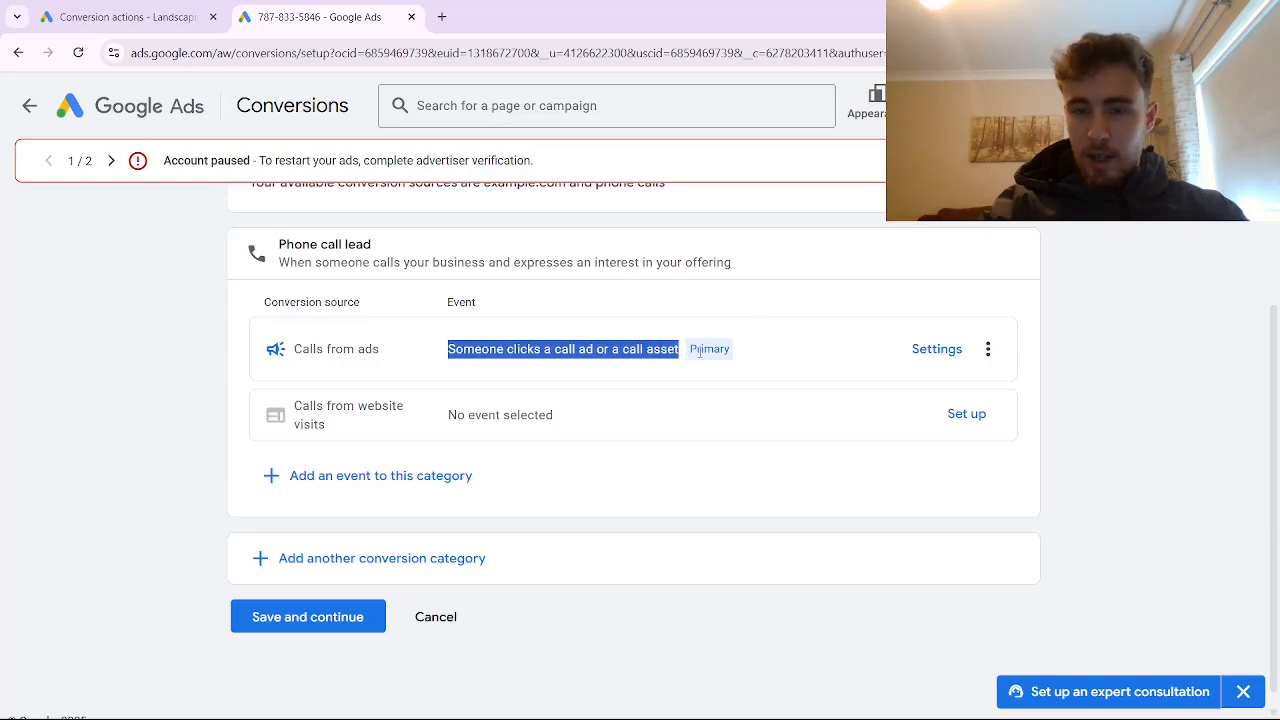
{"action": "left_click", "coordinate": [940, 352]}
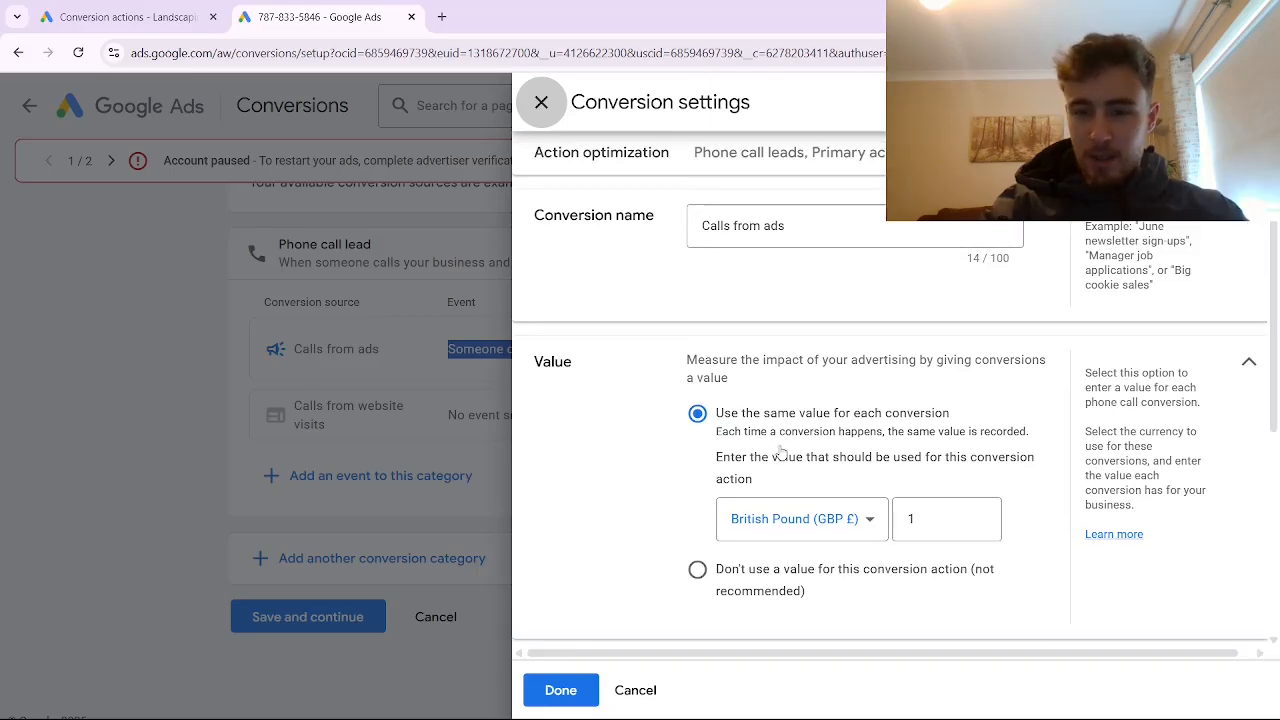
{"action": "scroll", "coordinate": [760, 420], "scroll_direction": "down", "scroll_amount": 1}
{"action": "left_click", "coordinate": [697, 494]}
{"action": "scroll", "coordinate": [700, 440], "scroll_direction": "down", "scroll_amount": 2}
{"action": "scroll", "coordinate": [707, 466], "scroll_direction": "down", "scroll_amount": 1}
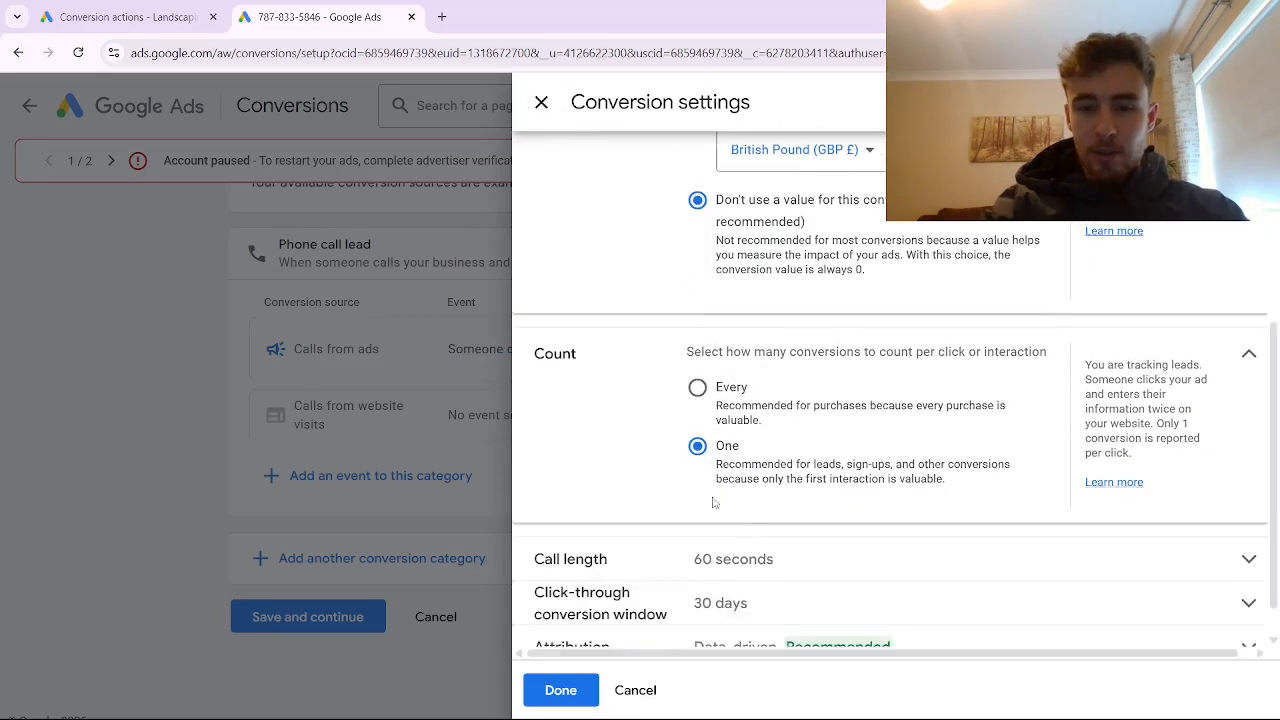
Set the minimum call length for the Calls from ads event to 1 second and apply the settings.
{"action": "left_click", "coordinate": [745, 518]}
{"action": "key", "text": "BackSpace"}
{"action": "key", "text": "BackSpace"}
{"action": "type", "text": "1"}
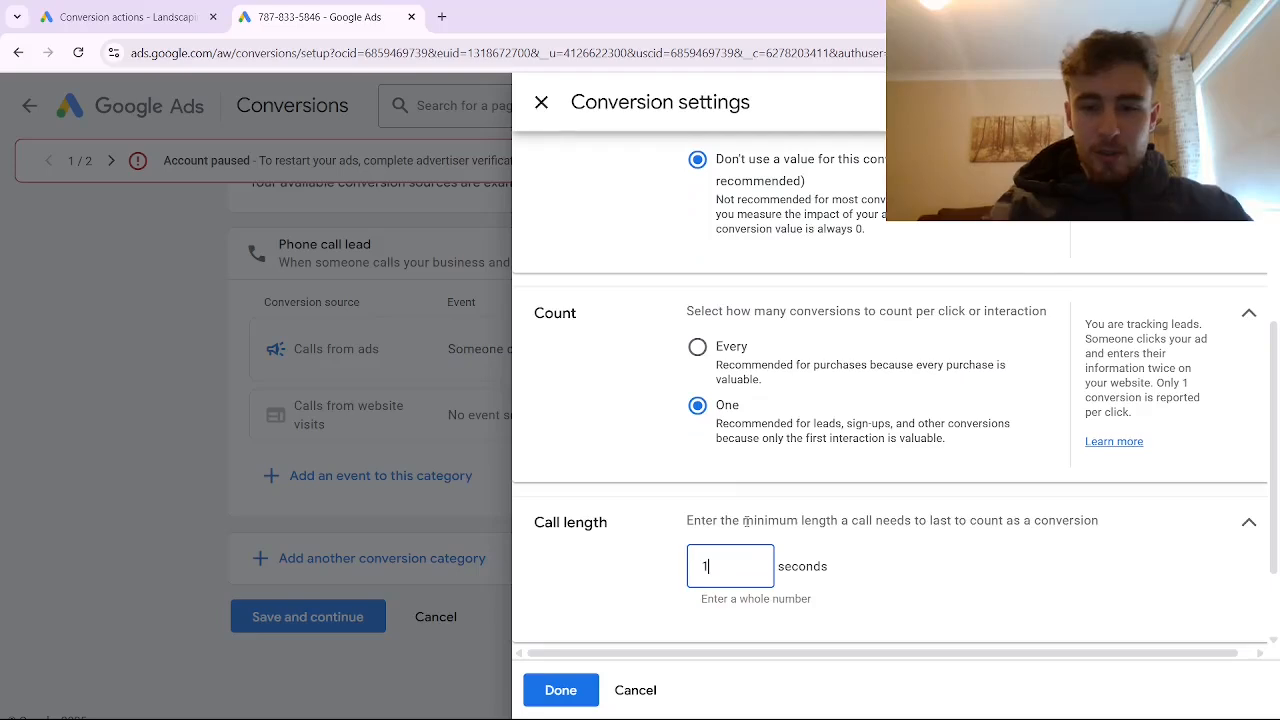
{"action": "scroll", "coordinate": [700, 520], "scroll_direction": "down", "scroll_amount": 1}
{"action": "left_click", "coordinate": [561, 689]}
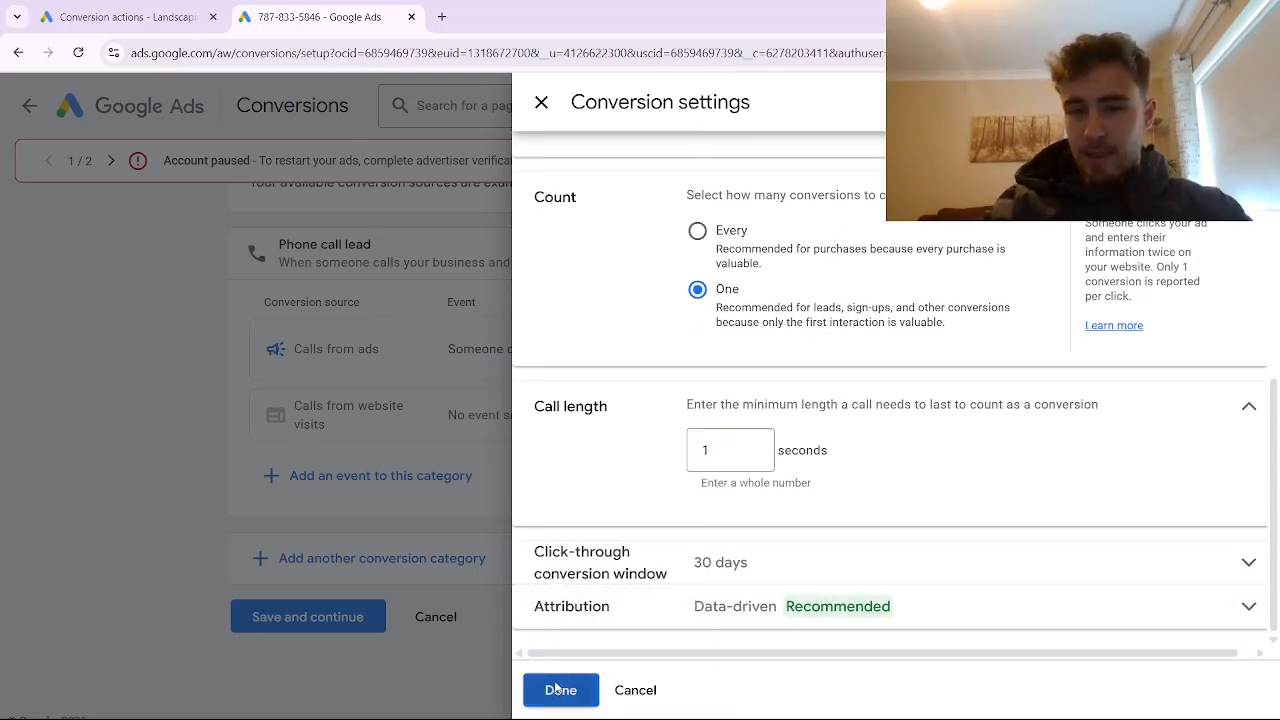
Save the Calls from ads conversion action and finish the setup to return to the goals summary.
{"action": "left_click", "coordinate": [312, 630]}
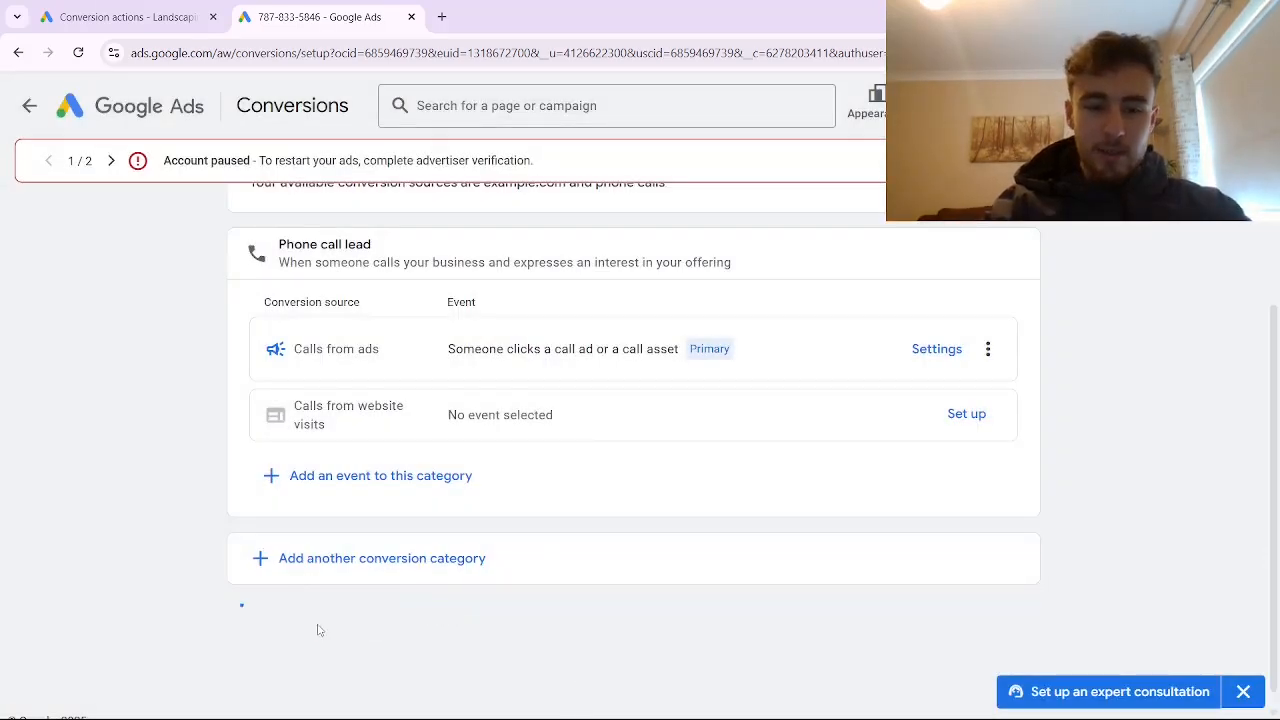
{"action": "left_click", "coordinate": [273, 497]}
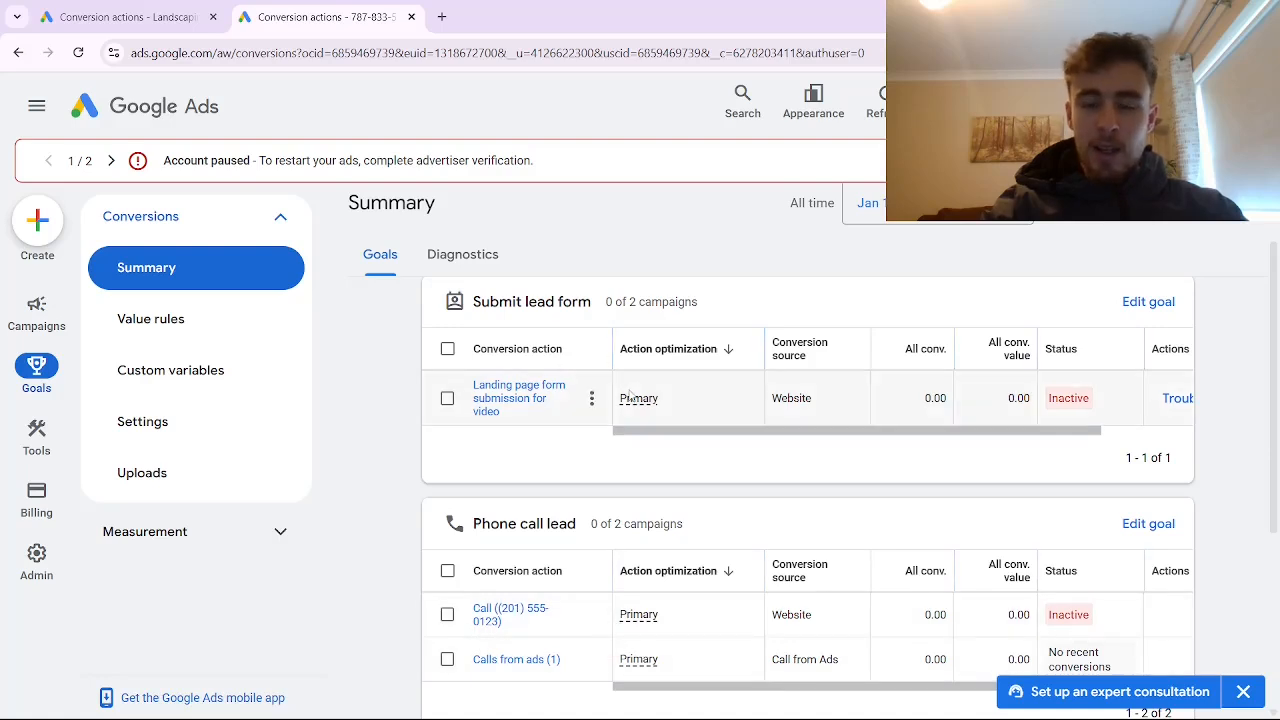
{"action": "scroll", "coordinate": [963, 440], "scroll_direction": "up", "scroll_amount": 1}
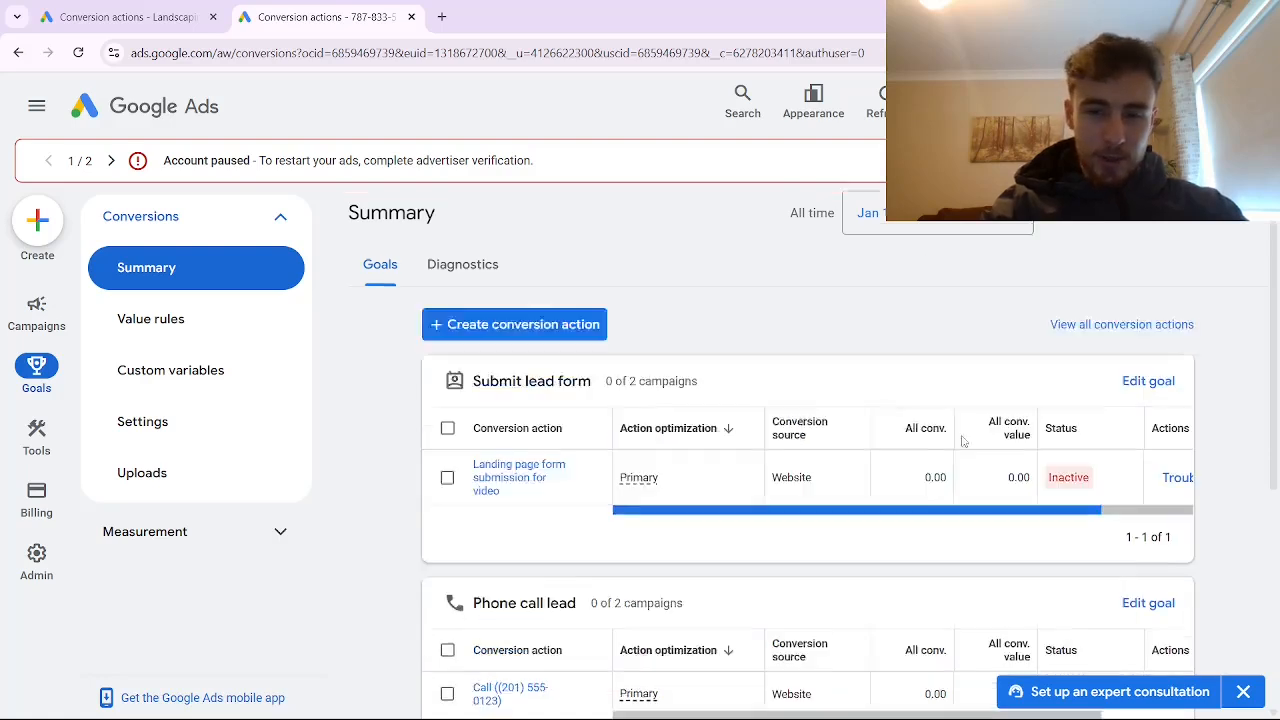
Edit the Submit lead form goal to use it as an account-default goal, and save the change.
{"action": "scroll", "coordinate": [931, 451], "scroll_direction": "down", "scroll_amount": 1}
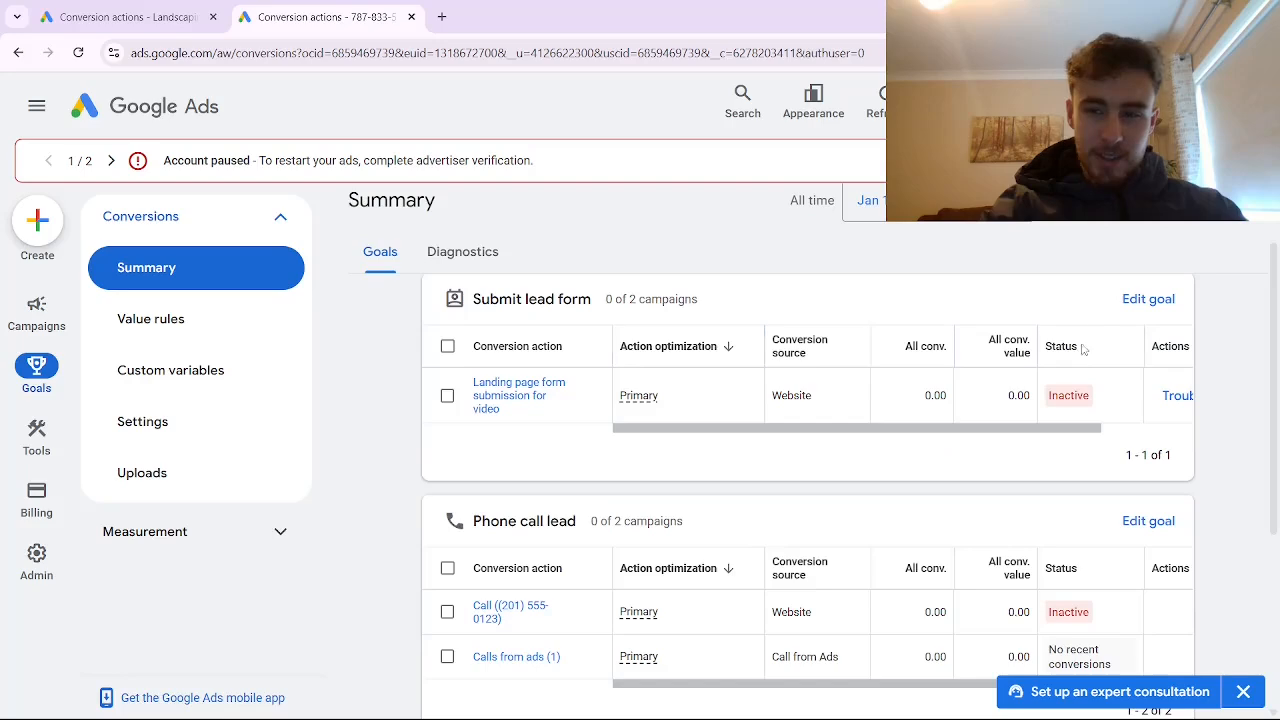
{"action": "left_click", "coordinate": [1134, 302]}
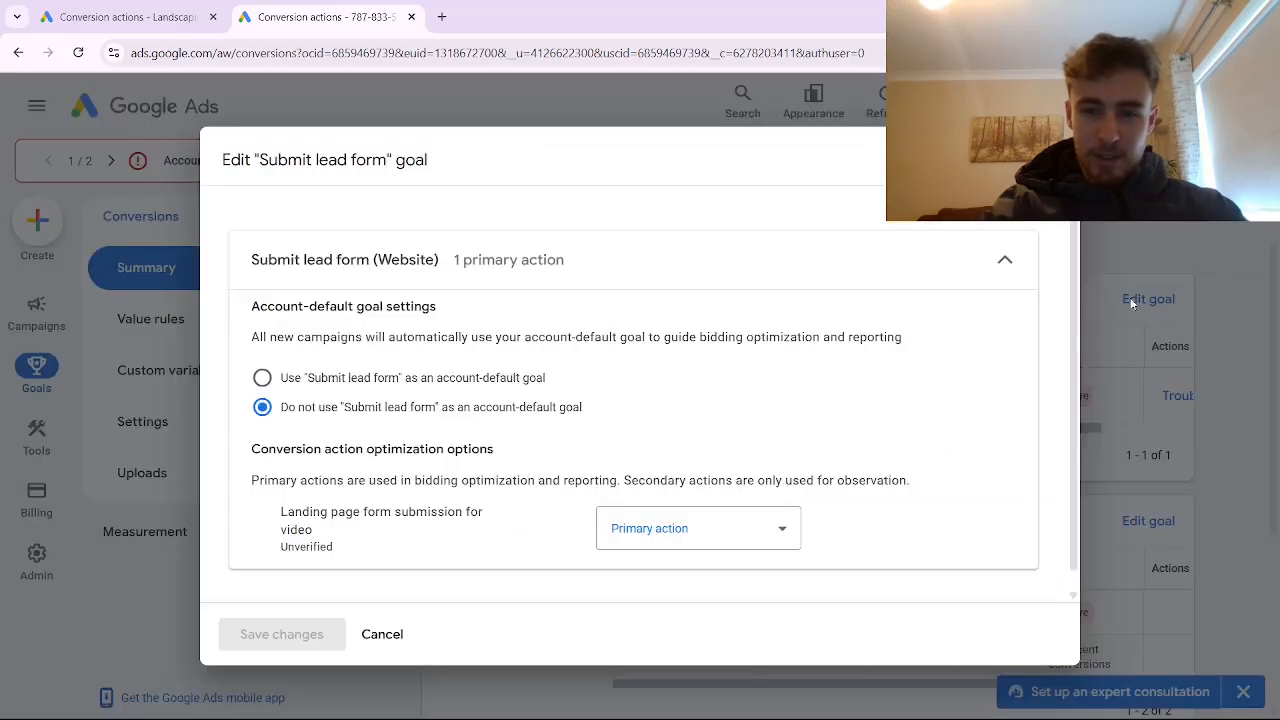
{"action": "left_click", "coordinate": [542, 264]}
{"action": "left_click", "coordinate": [535, 392]}
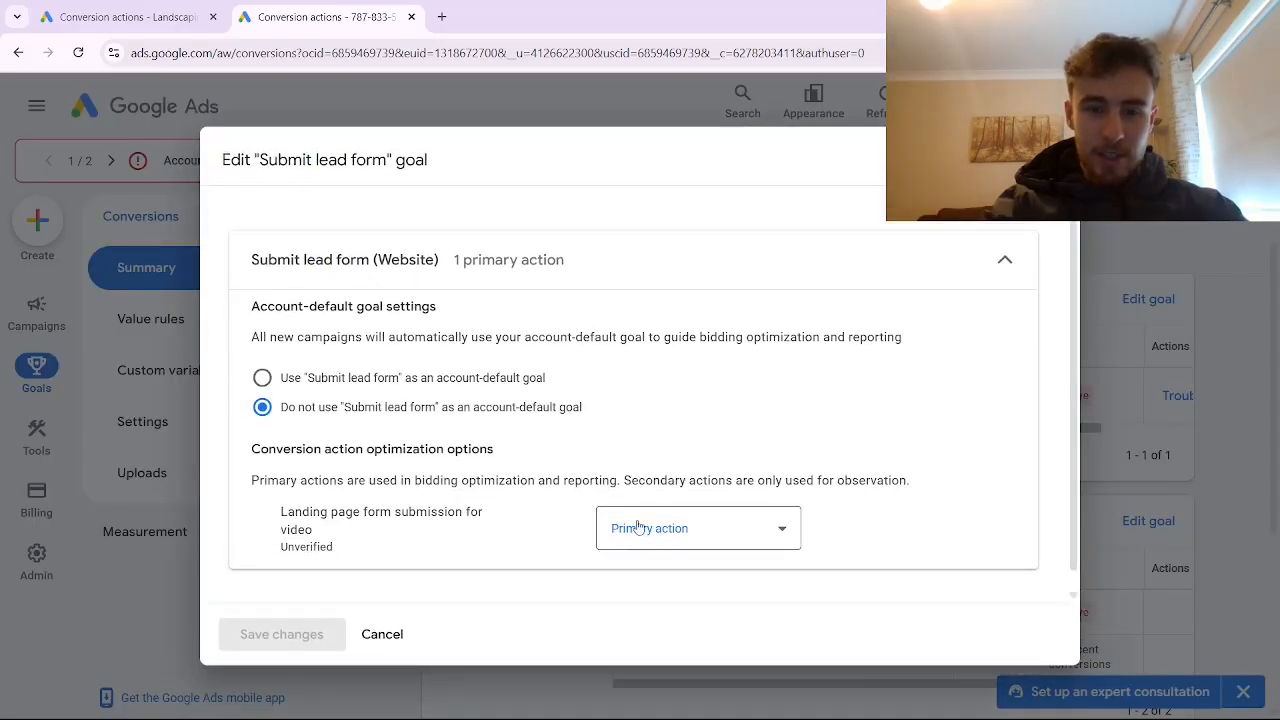
{"action": "left_click", "coordinate": [265, 381]}
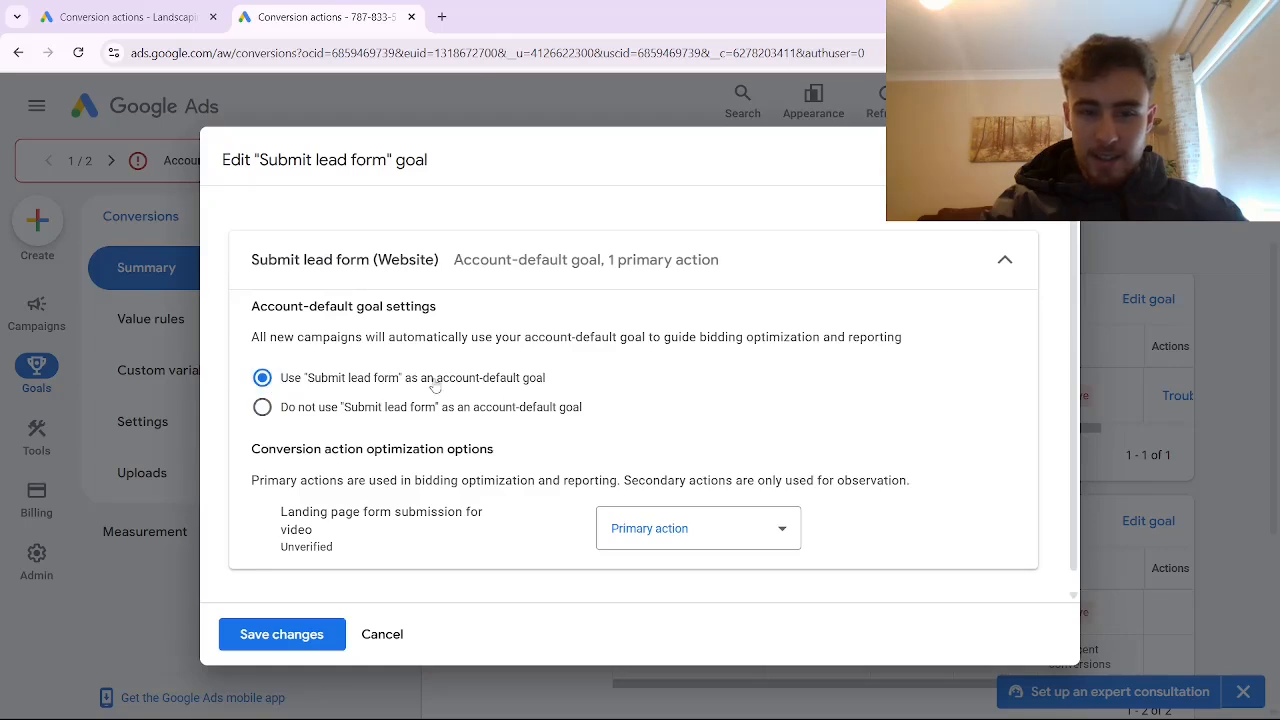
{"action": "left_click_drag", "start_coordinate": [436, 379], "coordinate": [546, 381]}
{"action": "scroll", "coordinate": [355, 470], "scroll_direction": "down", "scroll_amount": 1}
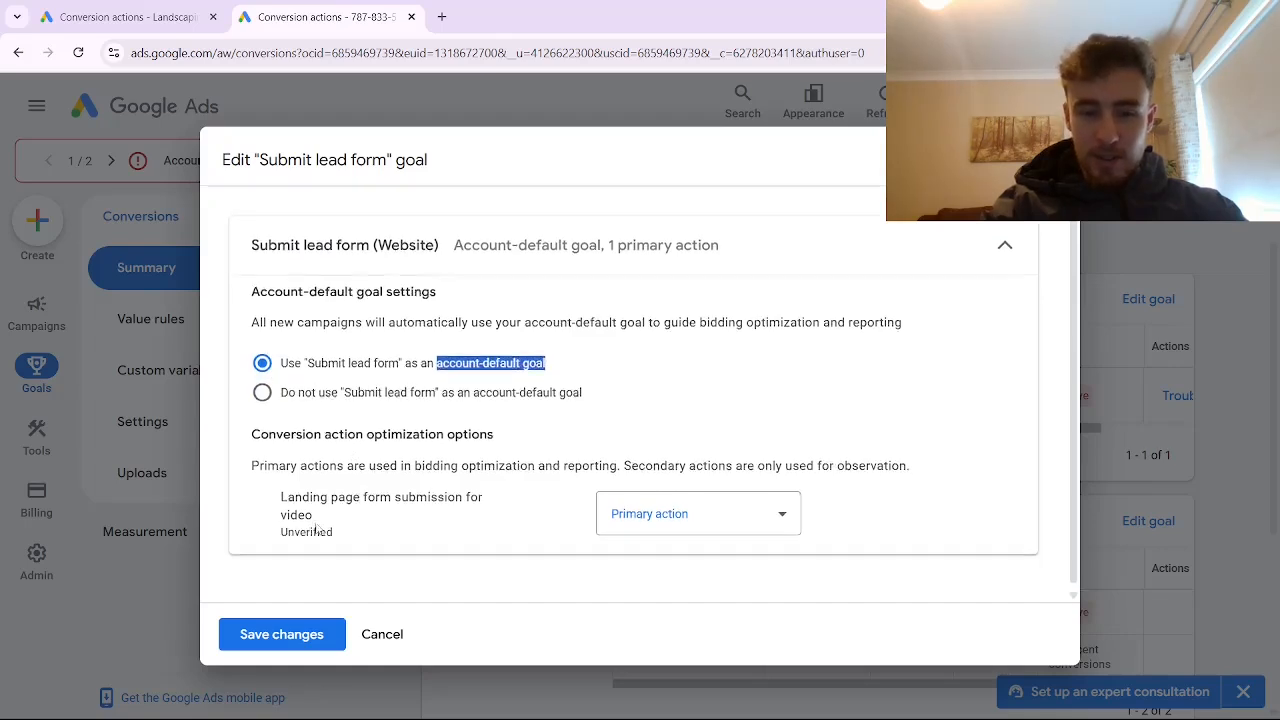
{"action": "left_click", "coordinate": [284, 640]}
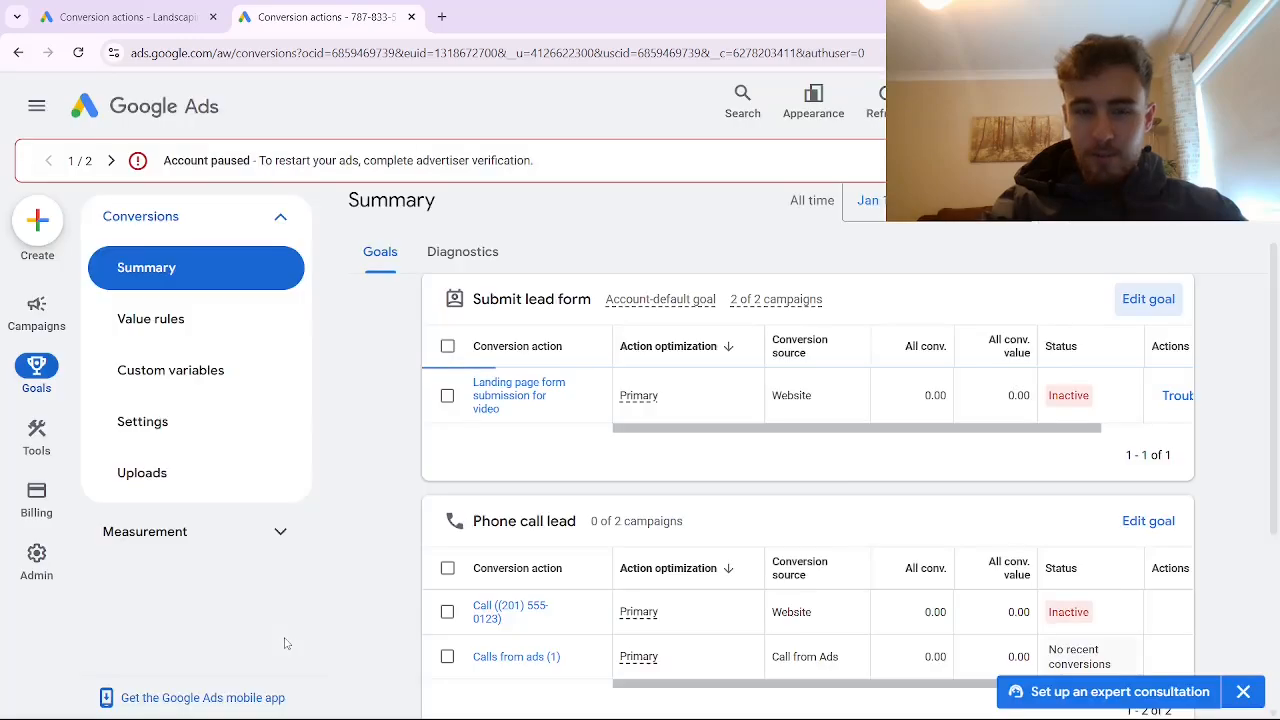
Make Phone call lead (Website) an account-default goal and save the goal changes.
{"action": "left_click", "coordinate": [1148, 521]}
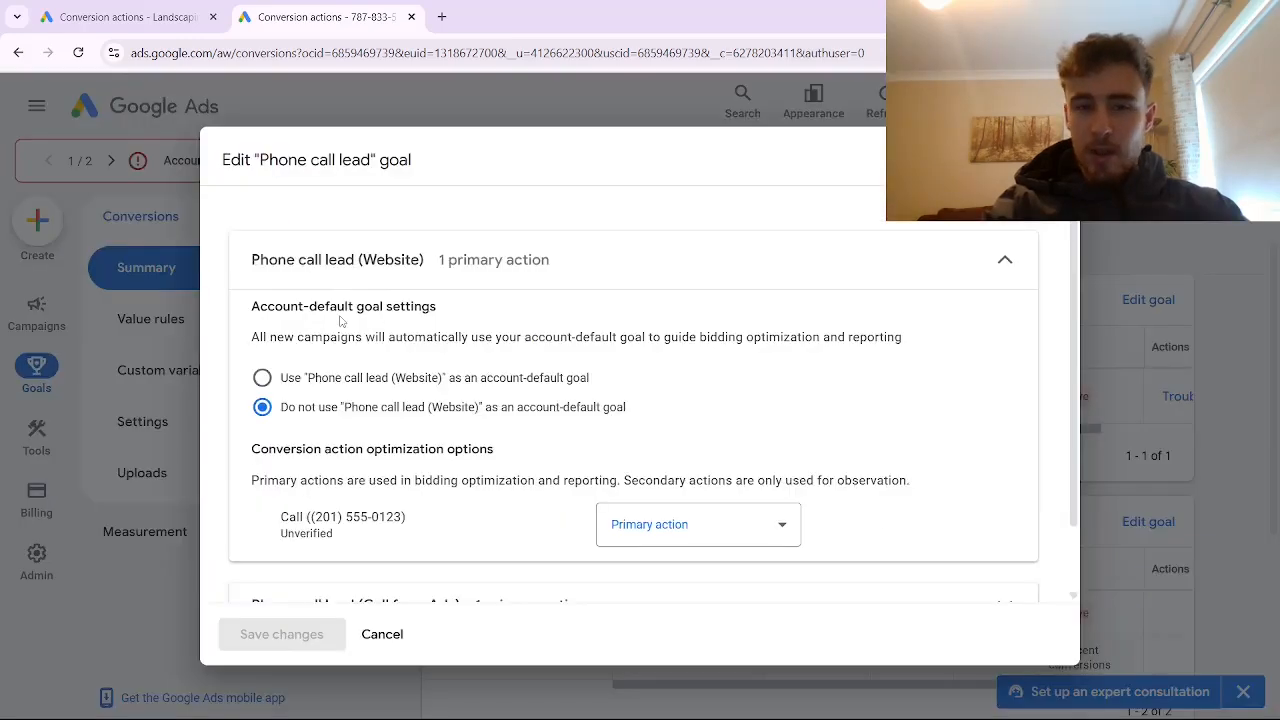
{"action": "left_click", "coordinate": [263, 379]}
{"action": "scroll", "coordinate": [514, 440], "scroll_direction": "down", "scroll_amount": 2}
{"action": "left_click", "coordinate": [316, 638]}
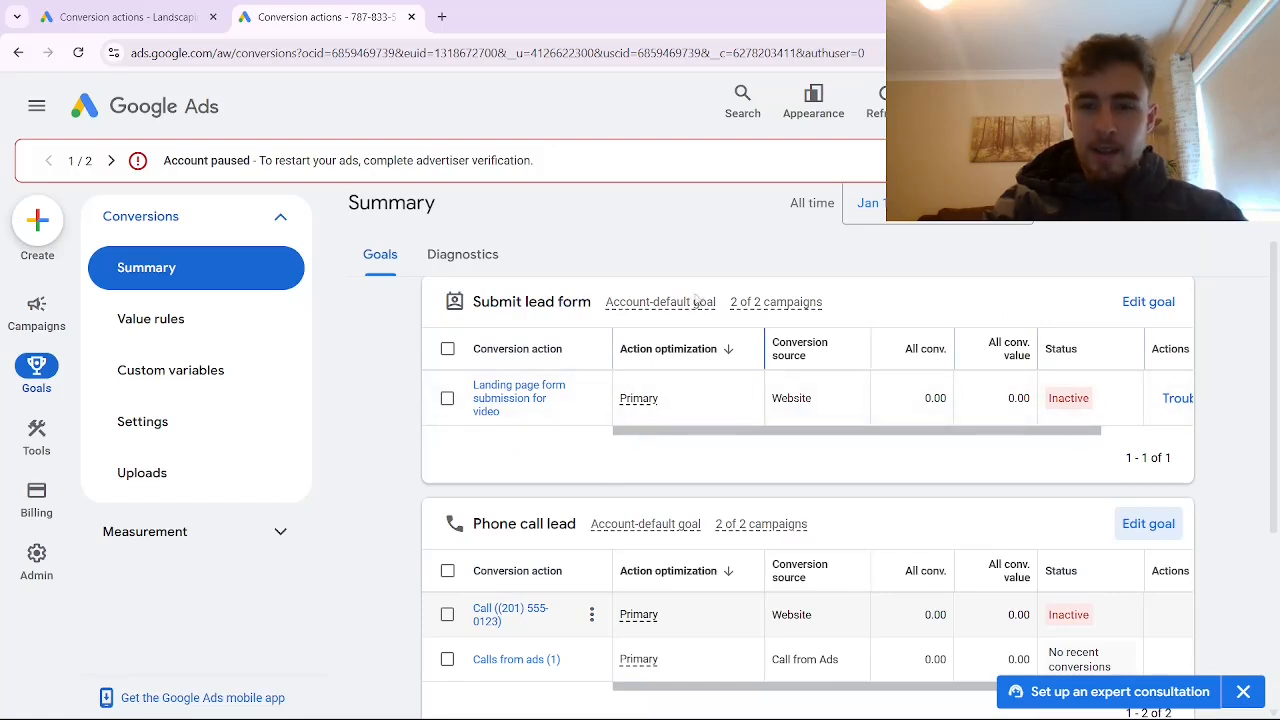
Examine the account-default status and action optimization of the Submit lead form and Phone call lead goals.
{"action": "mouse_move", "coordinate": [637, 310]}
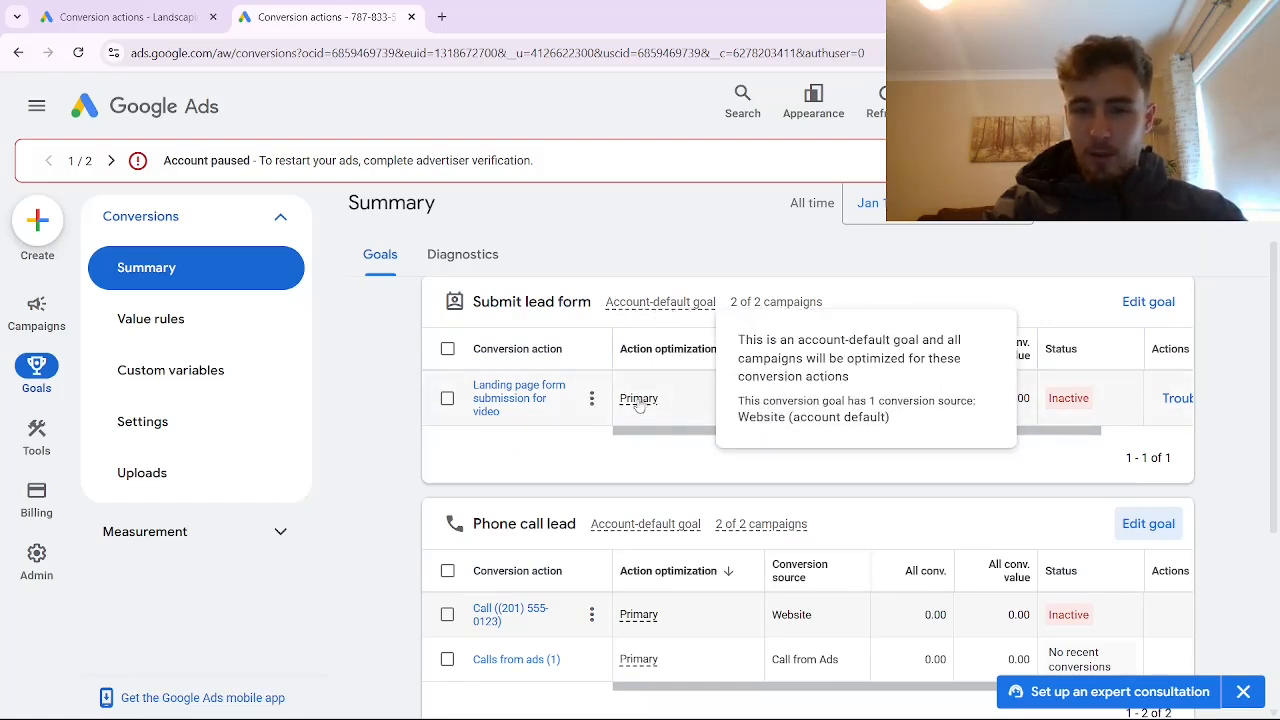
{"action": "scroll", "coordinate": [646, 410], "scroll_direction": "down", "scroll_amount": 2}
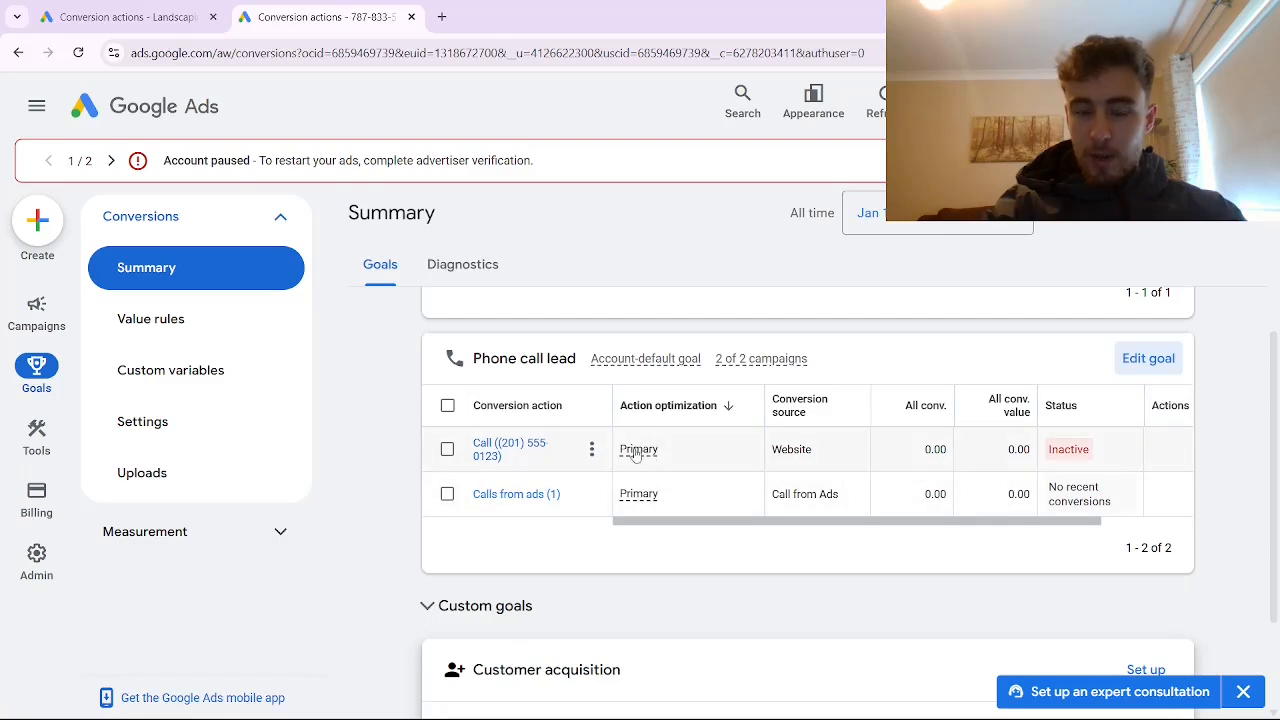
{"action": "scroll", "coordinate": [645, 458], "scroll_direction": "up", "scroll_amount": 1}
{"action": "scroll", "coordinate": [684, 471], "scroll_direction": "up", "scroll_amount": 1}
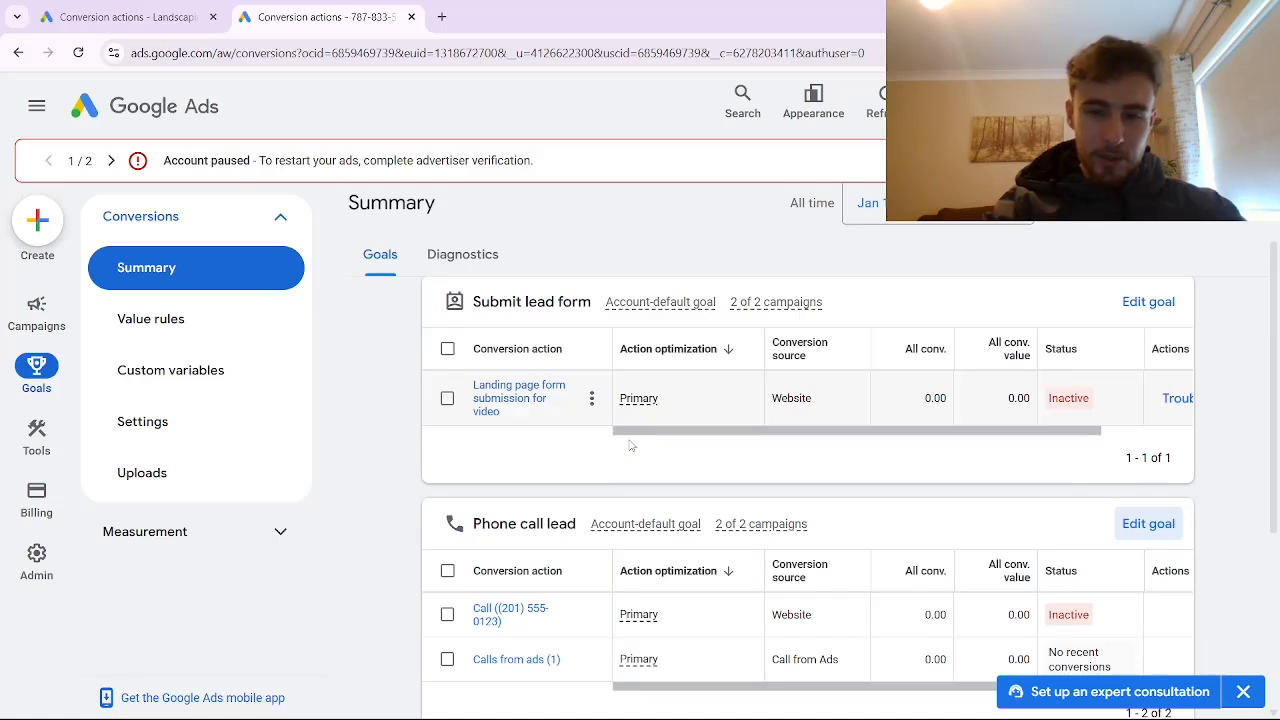
{"action": "scroll", "coordinate": [630, 446], "scroll_direction": "down", "scroll_amount": 1}
{"action": "scroll", "coordinate": [612, 437], "scroll_direction": "up", "scroll_amount": 1}
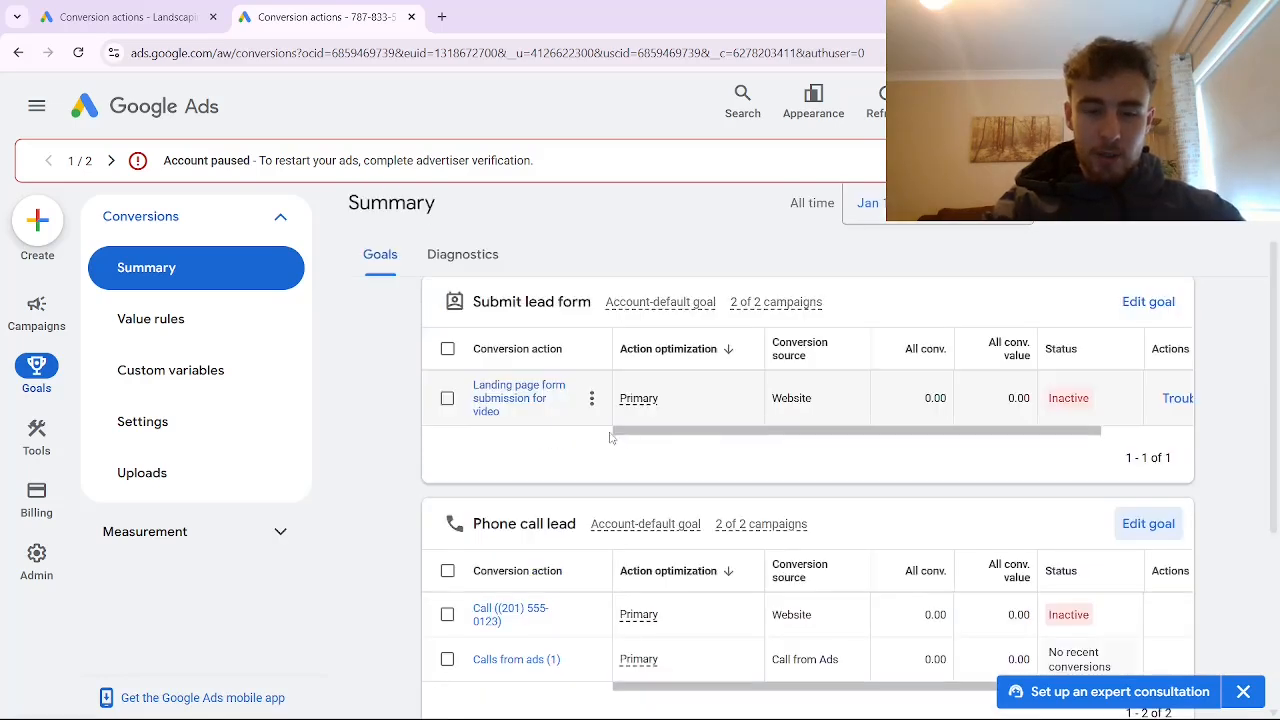